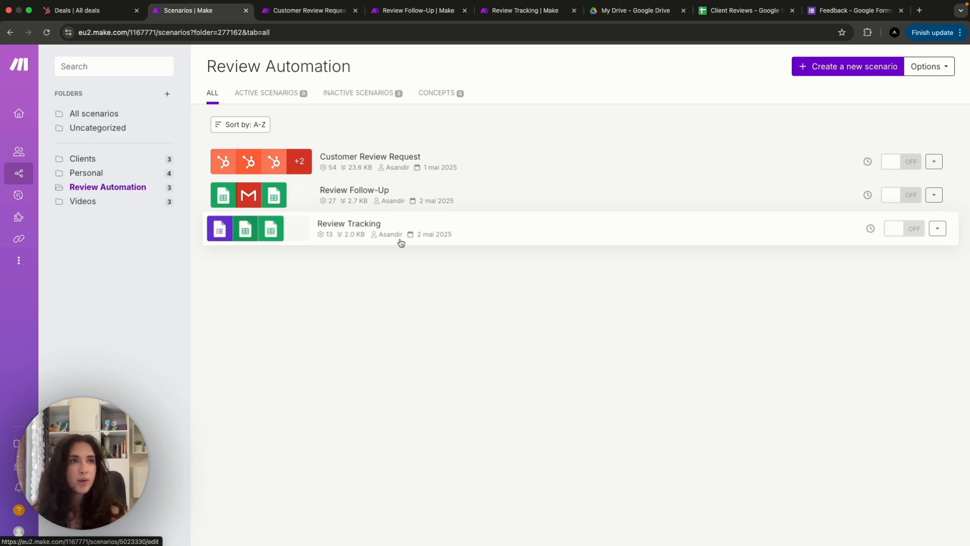
Look over Customer Review Request, then view Review Follow-Up's Search Rows → Gmail → Update a Row diagram
{"action": "left_click", "coordinate": [306, 15]}
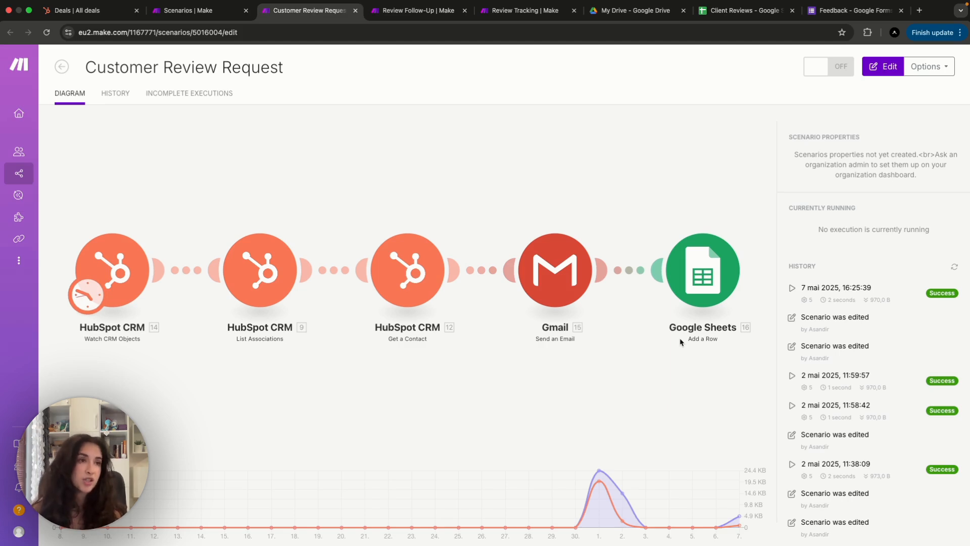
{"action": "left_click", "coordinate": [419, 10]}
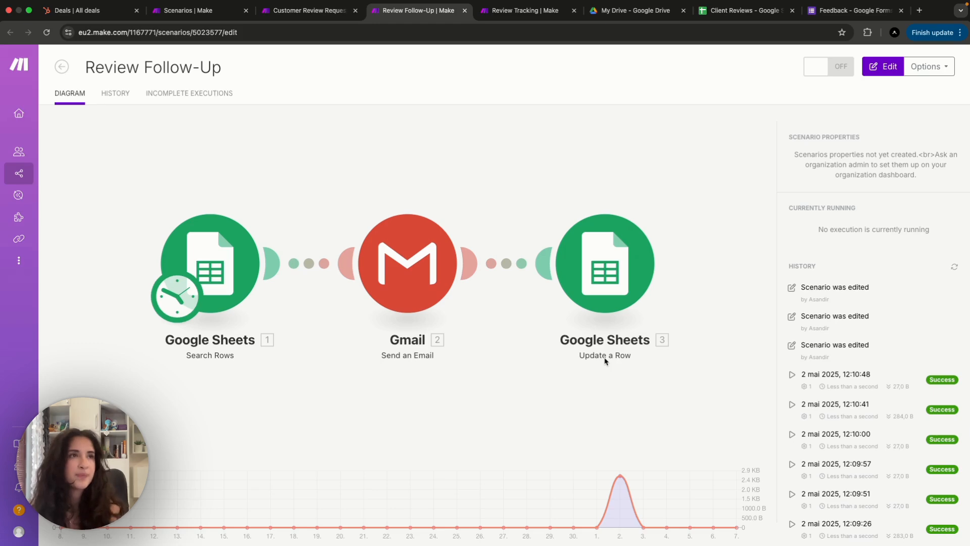
Open Review Tracking in the editor to show its Watch Responses → Search Rows → Update a Row flow
{"action": "left_click", "coordinate": [516, 18]}
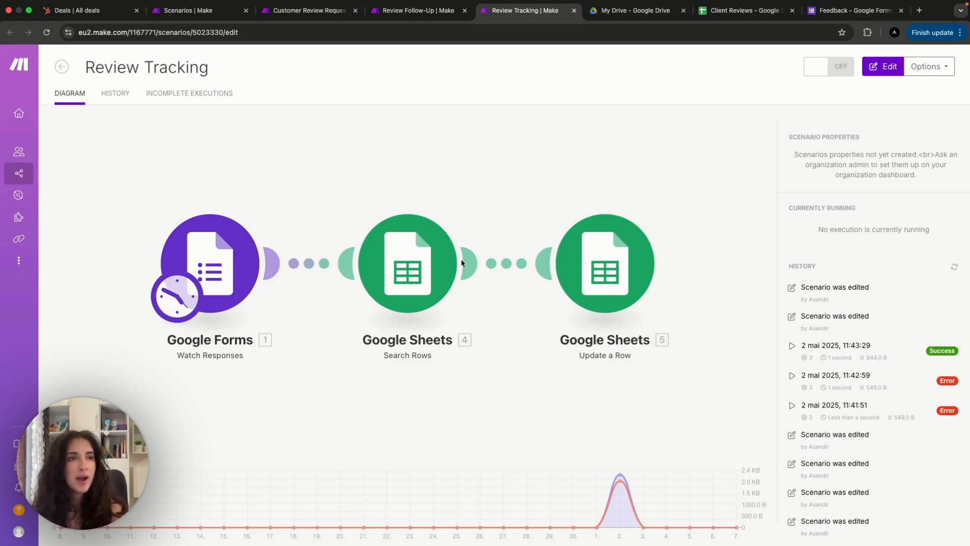
{"action": "left_click", "coordinate": [399, 249]}
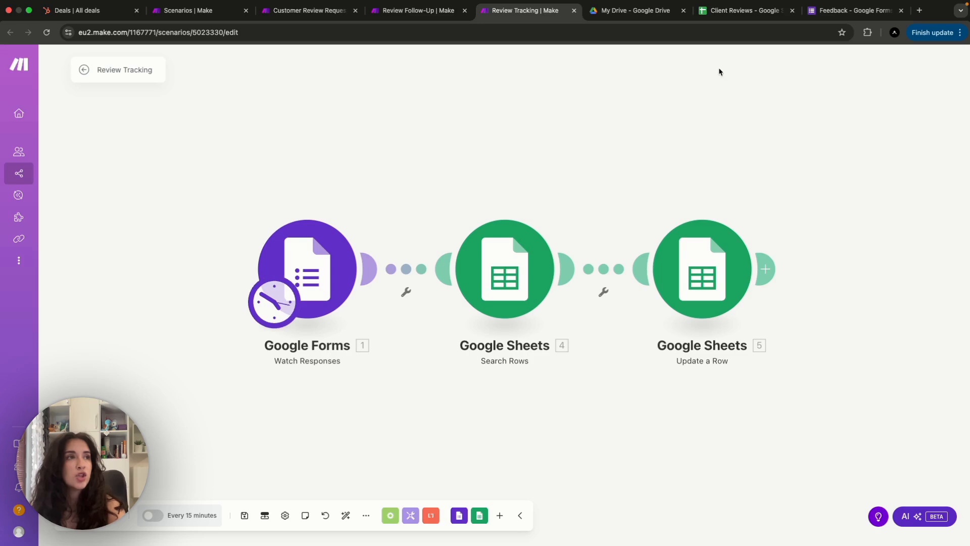
Step through the Client Reviews headers from Deal Name to Rating, then bring up the Feedback form
{"action": "left_click", "coordinate": [735, 13]}
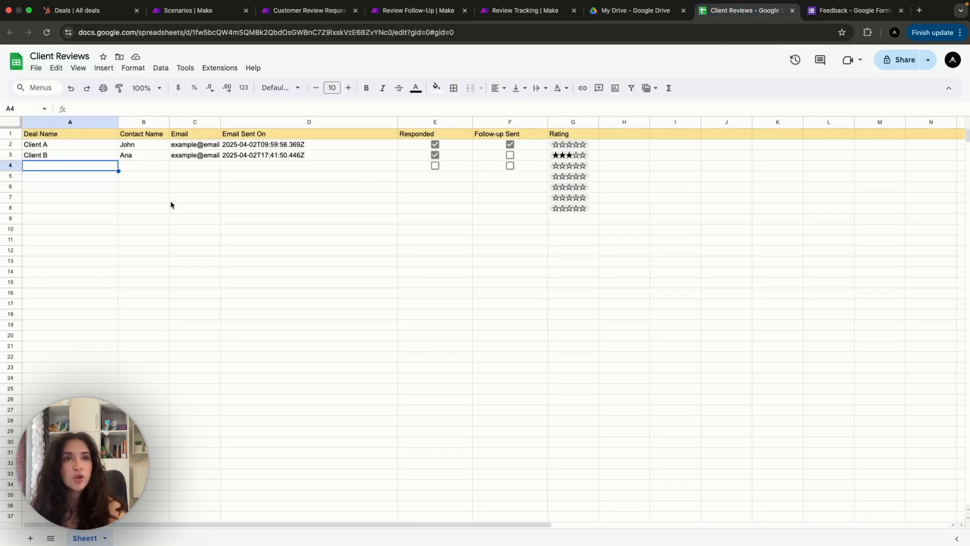
{"action": "left_click", "coordinate": [78, 133]}
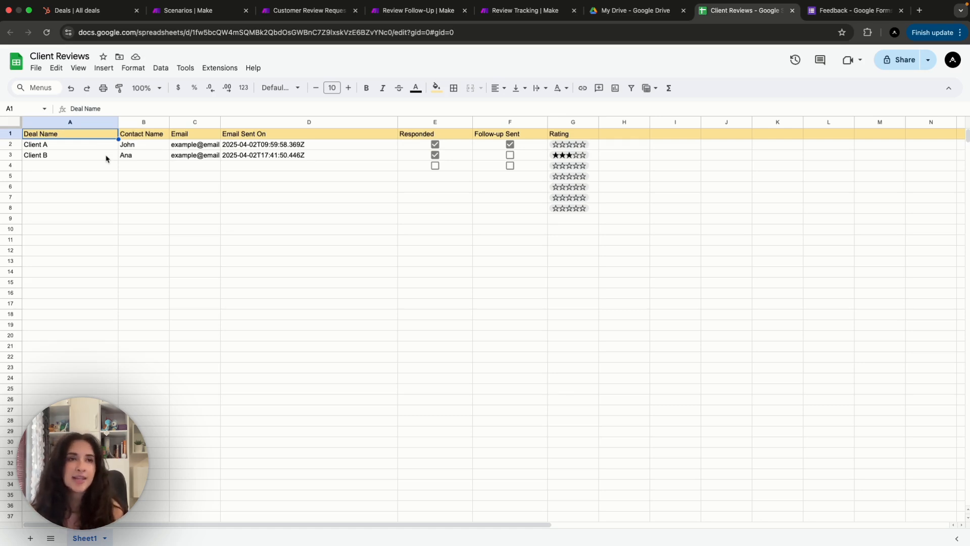
{"action": "key", "text": "Right"}
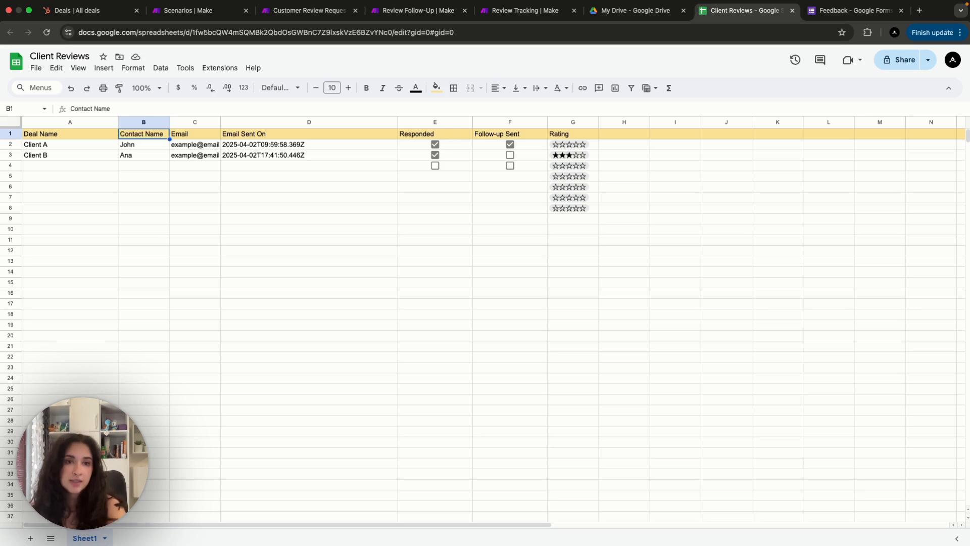
{"action": "key", "text": "Right"}
{"action": "key", "text": "Right"}
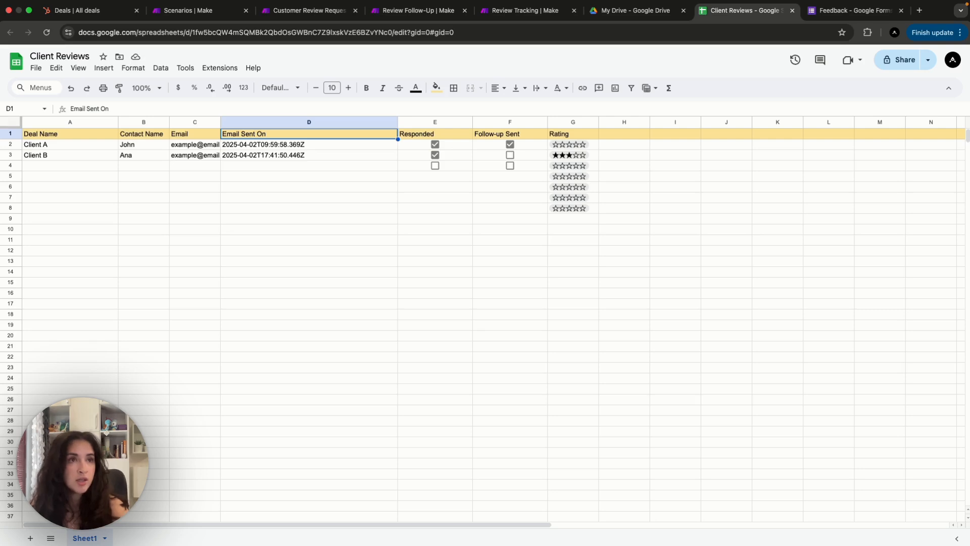
{"action": "key", "text": "Right"}
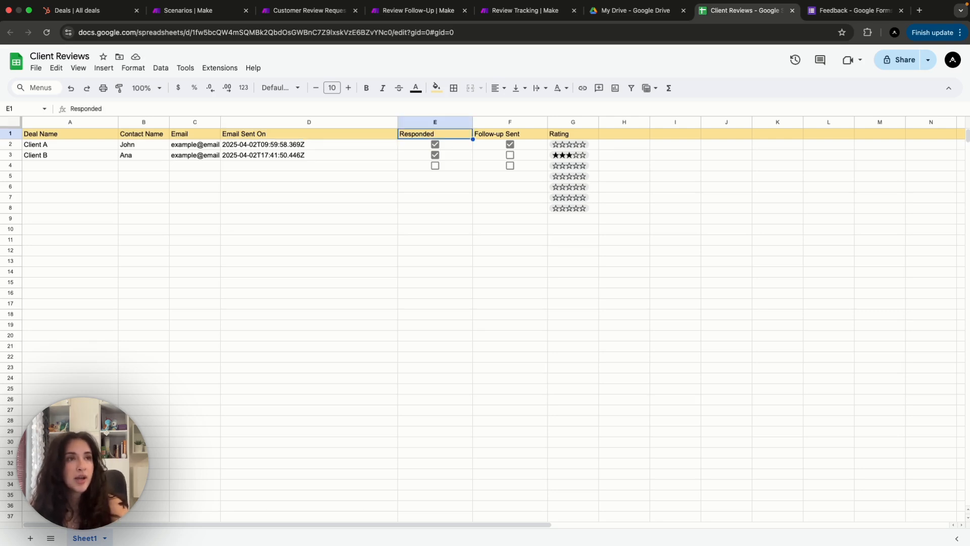
{"action": "key", "text": "Right"}
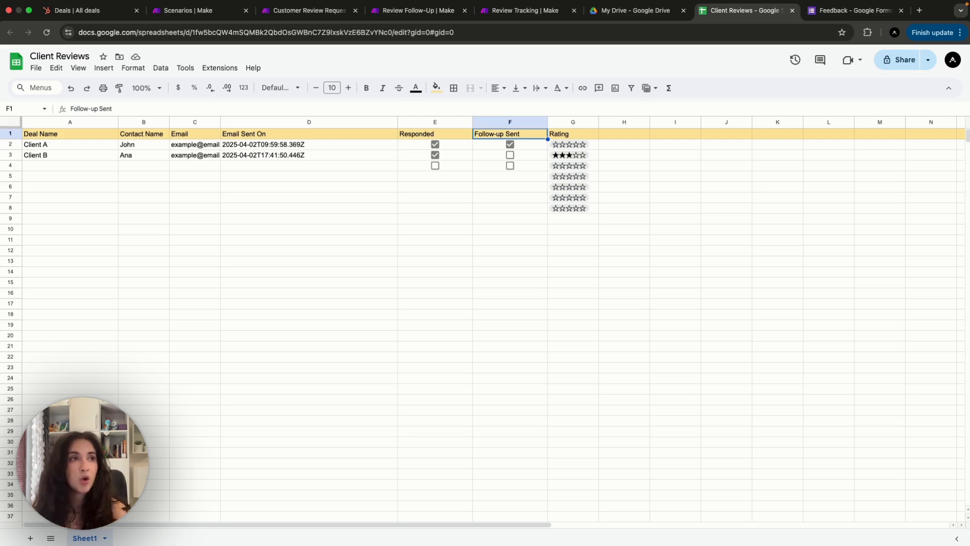
{"action": "key", "text": "Right"}
{"action": "key", "text": "Down"}
{"action": "key", "text": "Down"}
{"action": "key", "text": "Down"}
{"action": "key", "text": "Down"}
{"action": "key", "text": "Down"}
{"action": "key", "text": "Down"}
{"action": "key", "text": "Down"}
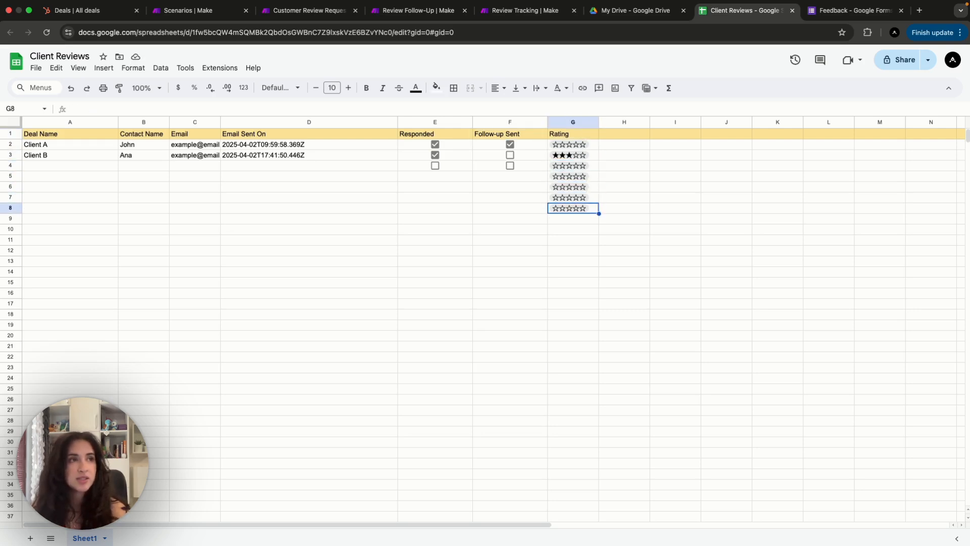
{"action": "key", "text": "Up"}
{"action": "key", "text": "Up"}
{"action": "key", "text": "Up"}
{"action": "key", "text": "Up"}
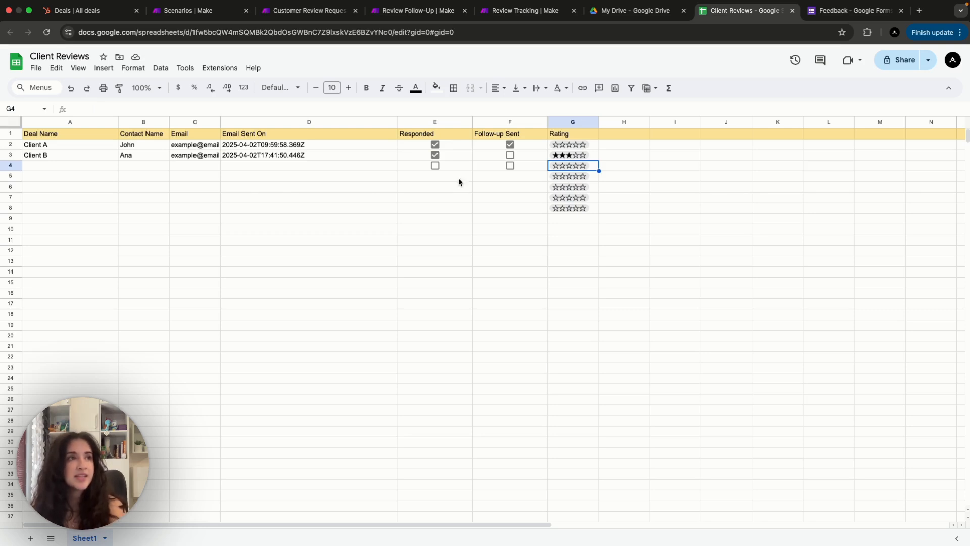
{"action": "left_click", "coordinate": [864, 11]}
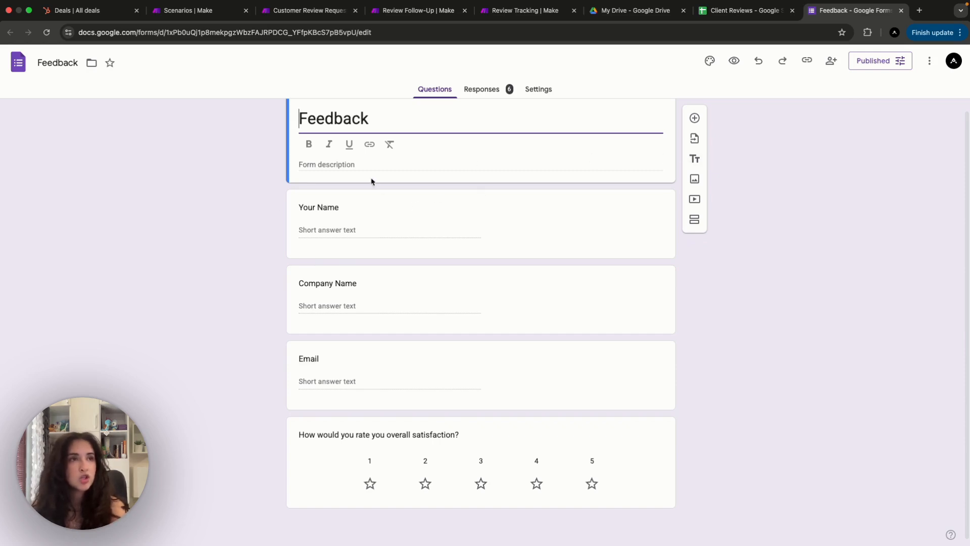
Leave the form title to view the name, company, email and 1–5 star satisfaction questions
{"action": "left_click", "coordinate": [279, 258]}
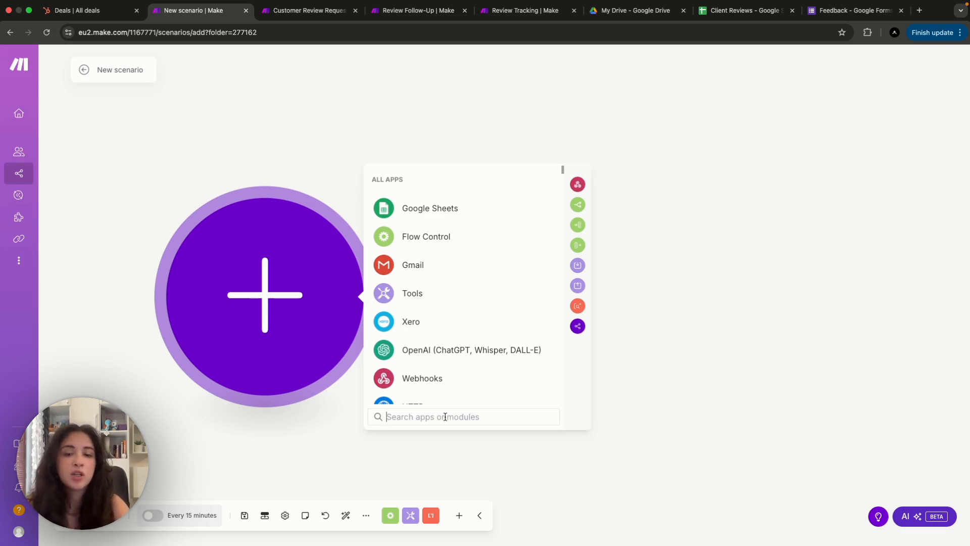
Add HubSpot CRM Watch CRM Objects as the trigger, searching 'hu', then view HubSpot's deals board
{"action": "type", "text": "hu"}
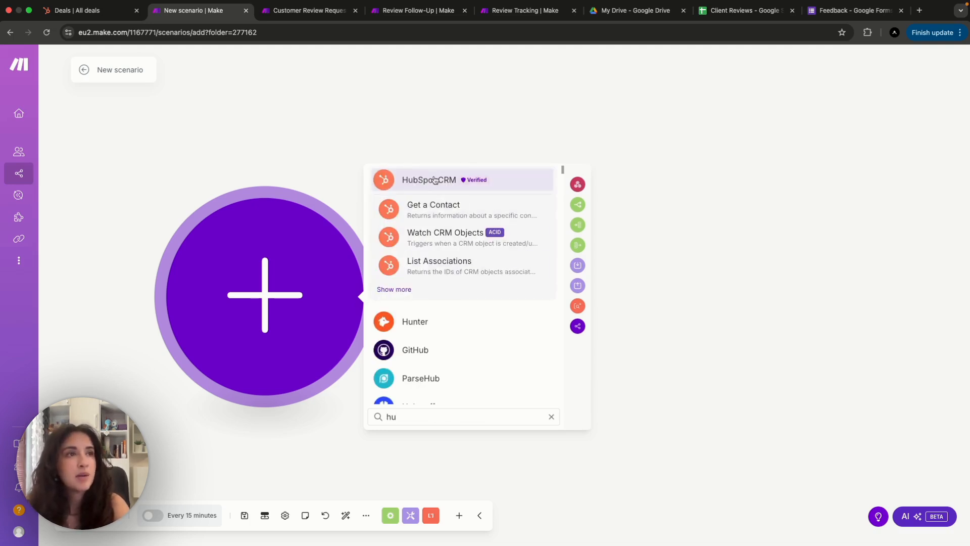
{"action": "left_click", "coordinate": [435, 180]}
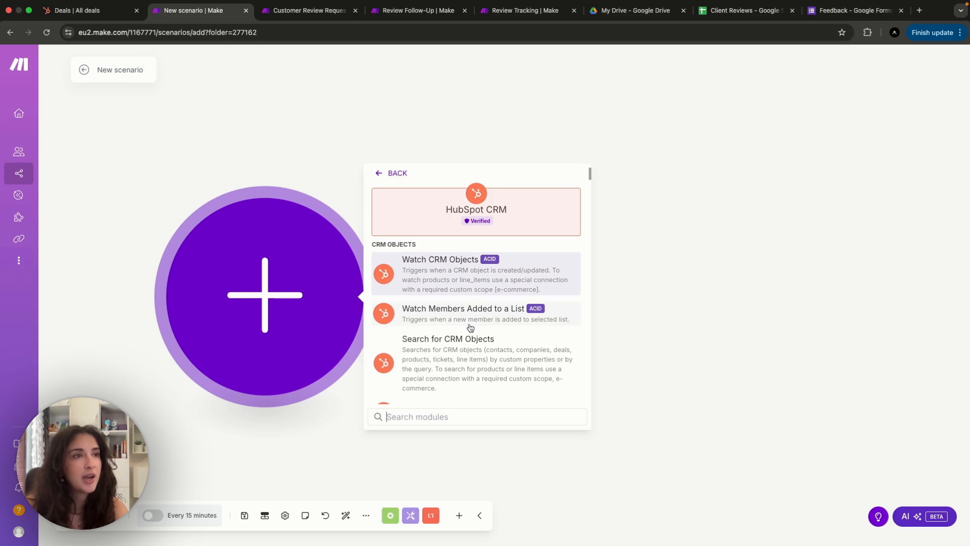
{"action": "left_click", "coordinate": [422, 275]}
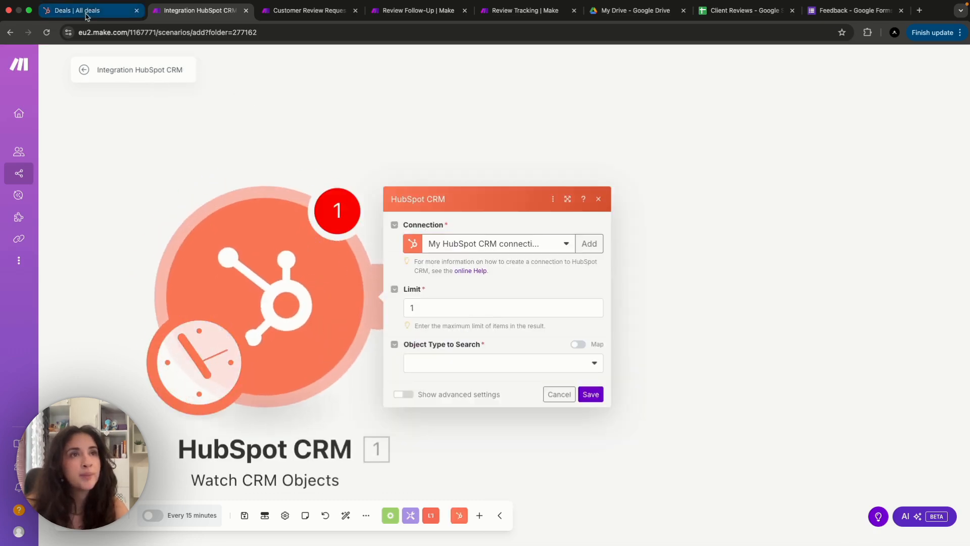
{"action": "left_click", "coordinate": [86, 13]}
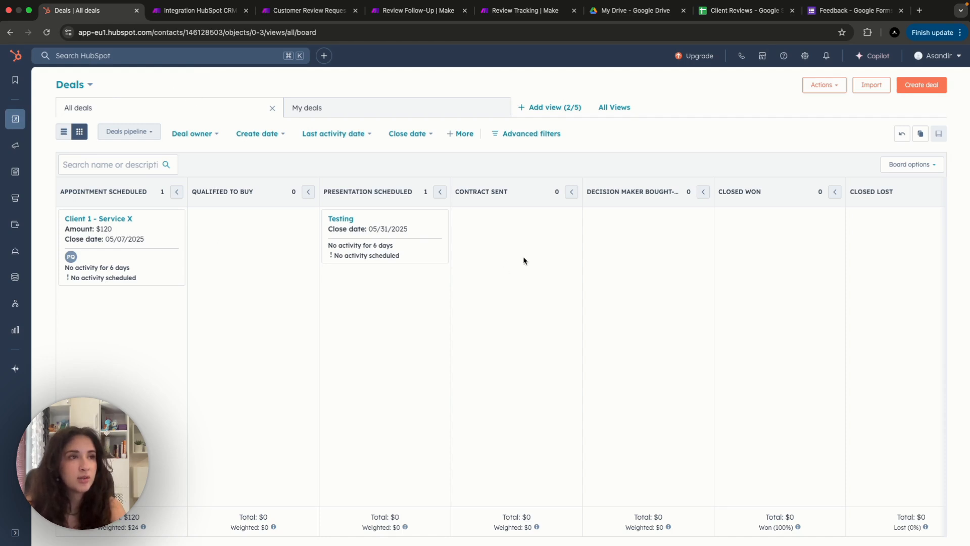
Check the Client 1 - Service X deal's Stage options without changing them, then return to Make
{"action": "left_click", "coordinate": [126, 262]}
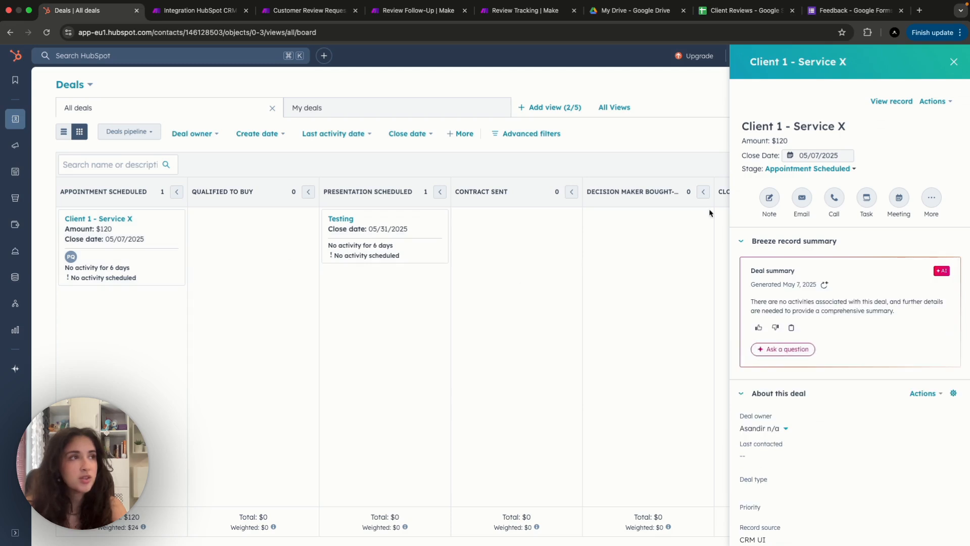
{"action": "left_click", "coordinate": [829, 170]}
{"action": "scroll", "coordinate": [767, 233], "scroll_direction": "down", "scroll_amount": 2}
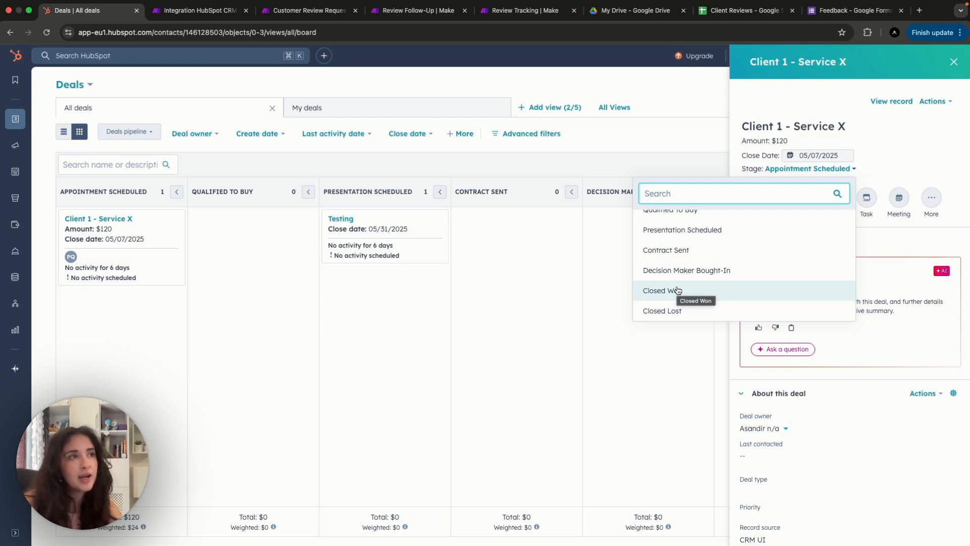
{"action": "left_click", "coordinate": [889, 167]}
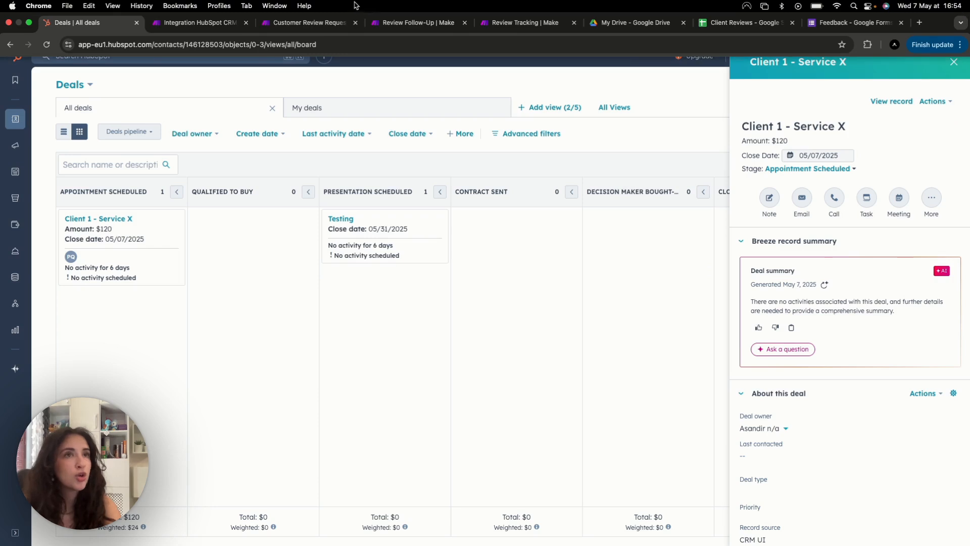
{"action": "left_click", "coordinate": [211, 21]}
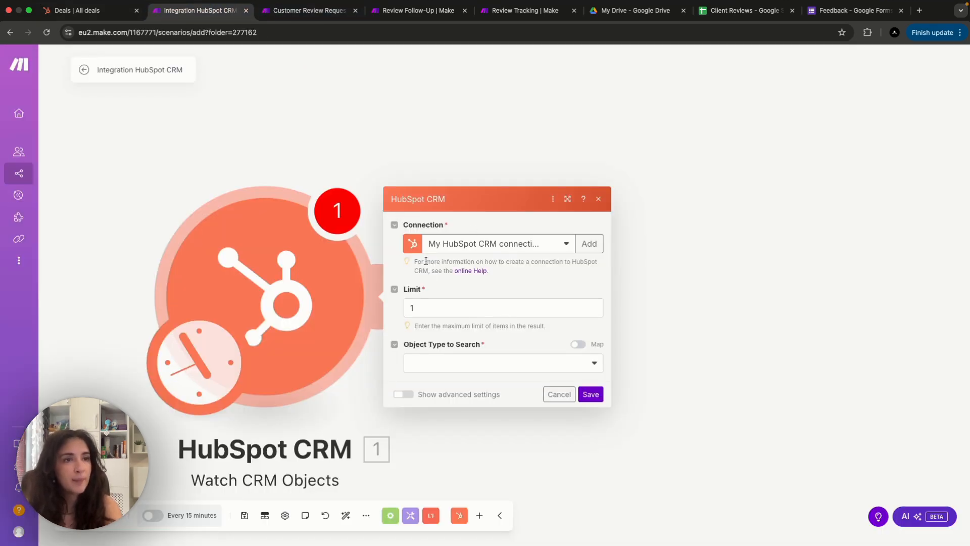
Set the trigger to watch updated Deals, filtering on the Deal Stage property
{"action": "left_click", "coordinate": [456, 363]}
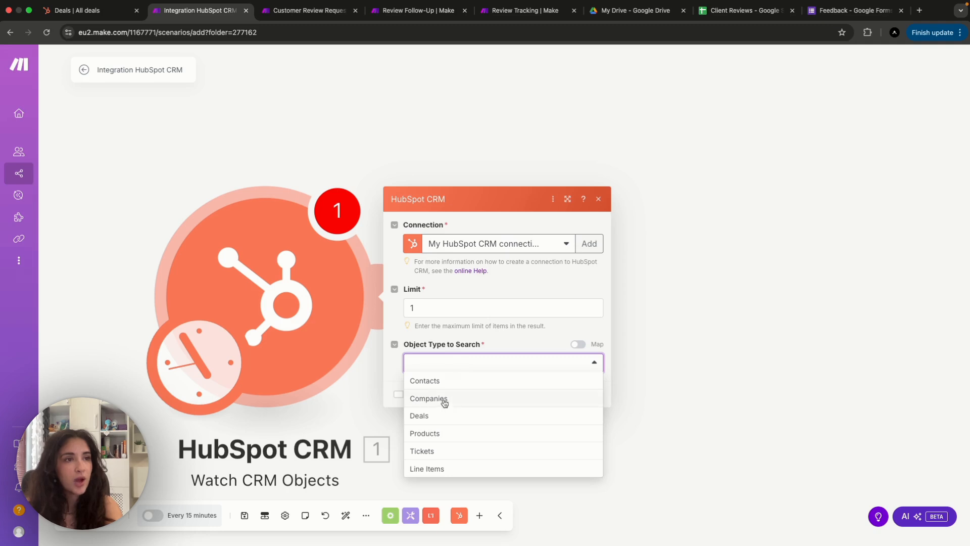
{"action": "left_click", "coordinate": [442, 414]}
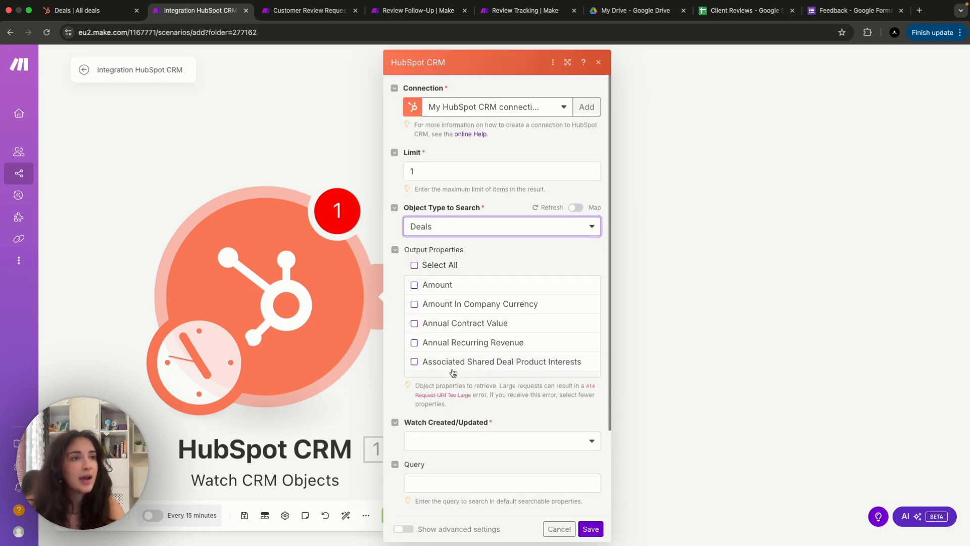
{"action": "scroll", "coordinate": [462, 393], "scroll_direction": "down", "scroll_amount": 2}
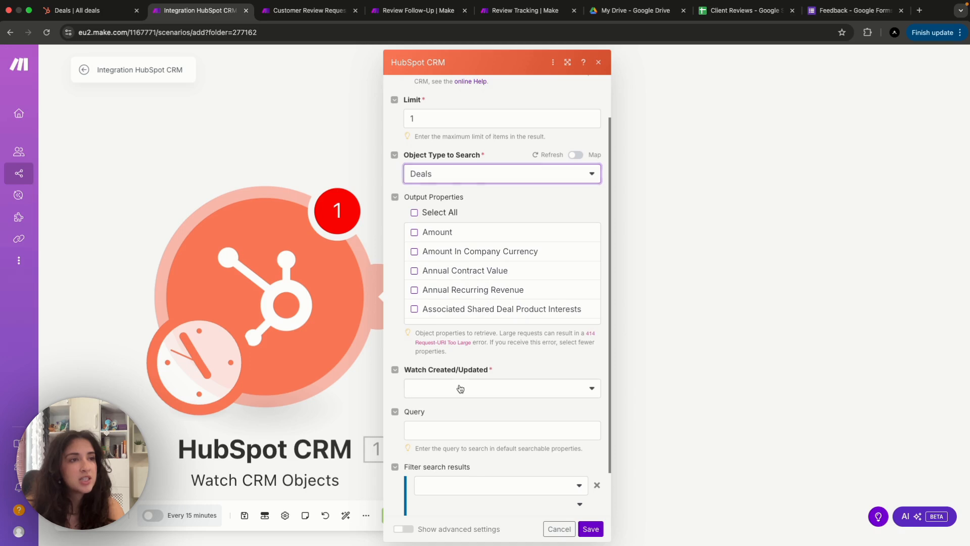
{"action": "left_click", "coordinate": [460, 388]}
{"action": "left_click", "coordinate": [454, 424]}
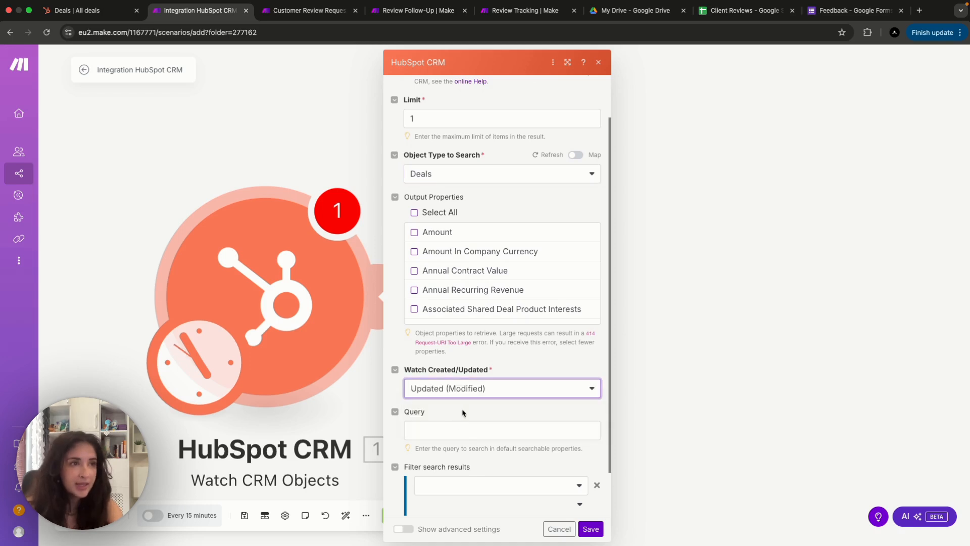
{"action": "scroll", "coordinate": [463, 413], "scroll_direction": "down", "scroll_amount": 2}
{"action": "left_click", "coordinate": [461, 434]}
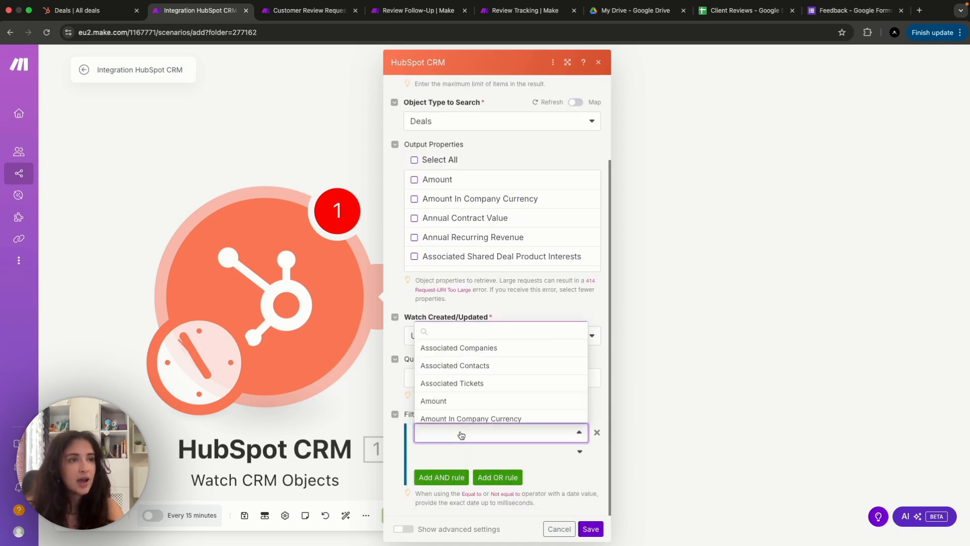
{"action": "scroll", "coordinate": [463, 352], "scroll_direction": "down", "scroll_amount": 1}
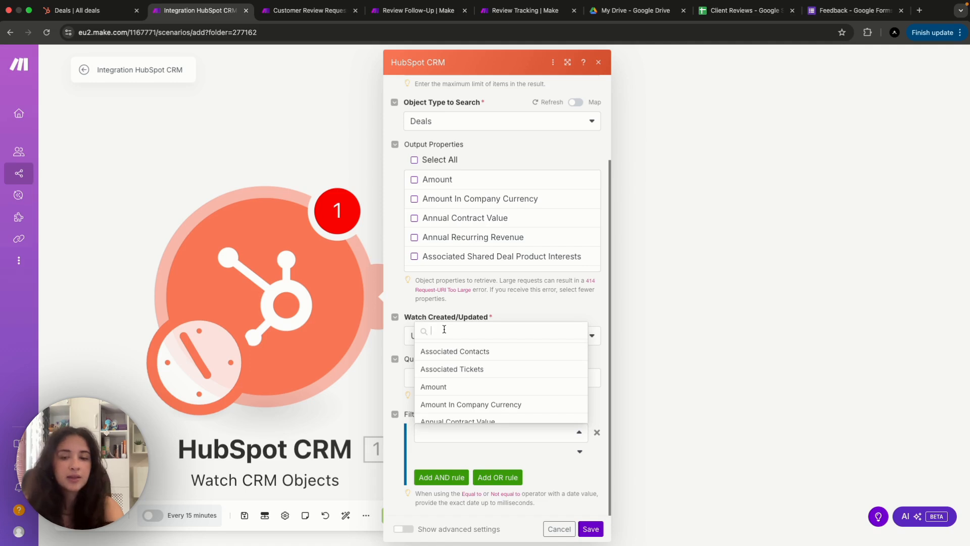
{"action": "type", "text": "deal stage"}
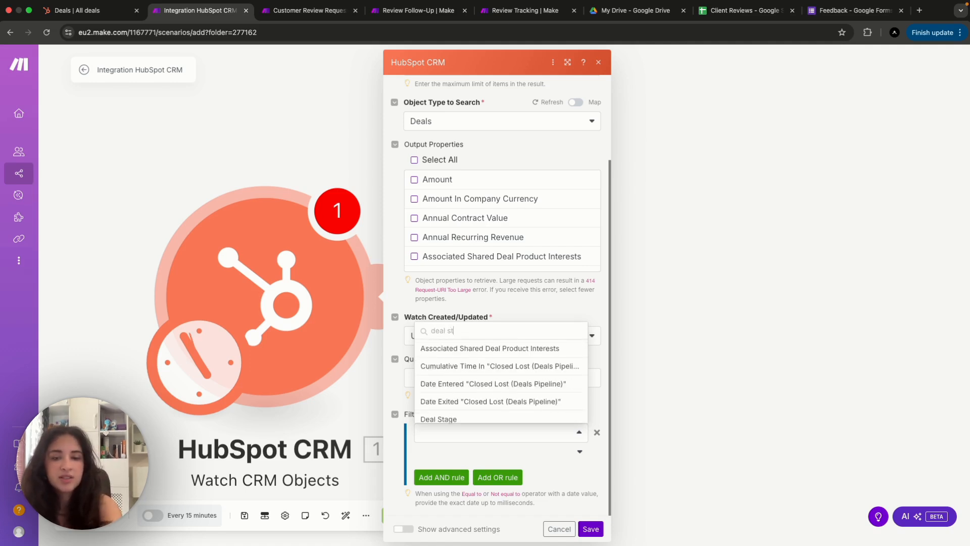
{"action": "left_click", "coordinate": [440, 349]}
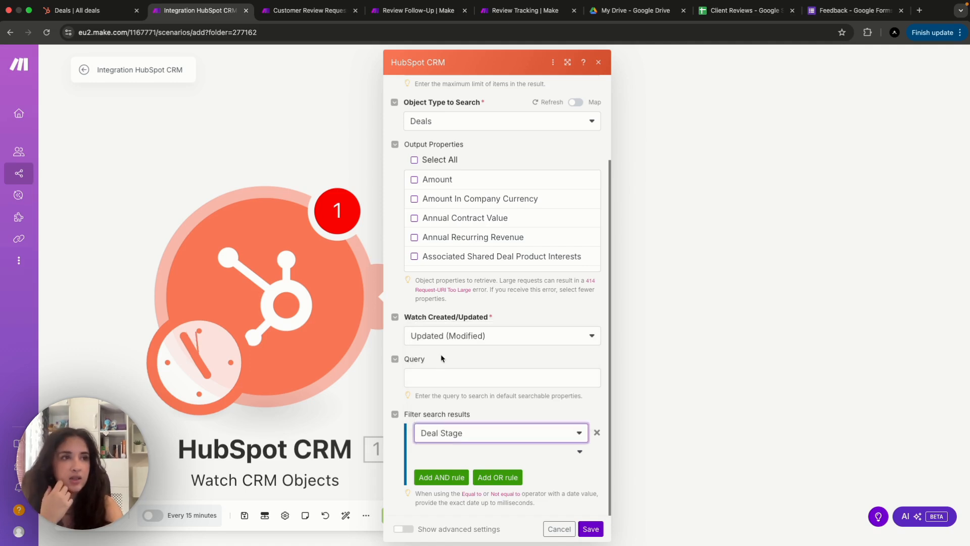
Require Deal Stage Equal to closedwon and save the trigger, starting from now on
{"action": "left_click", "coordinate": [502, 457]}
{"action": "scroll", "coordinate": [462, 428], "scroll_direction": "down", "scroll_amount": 2}
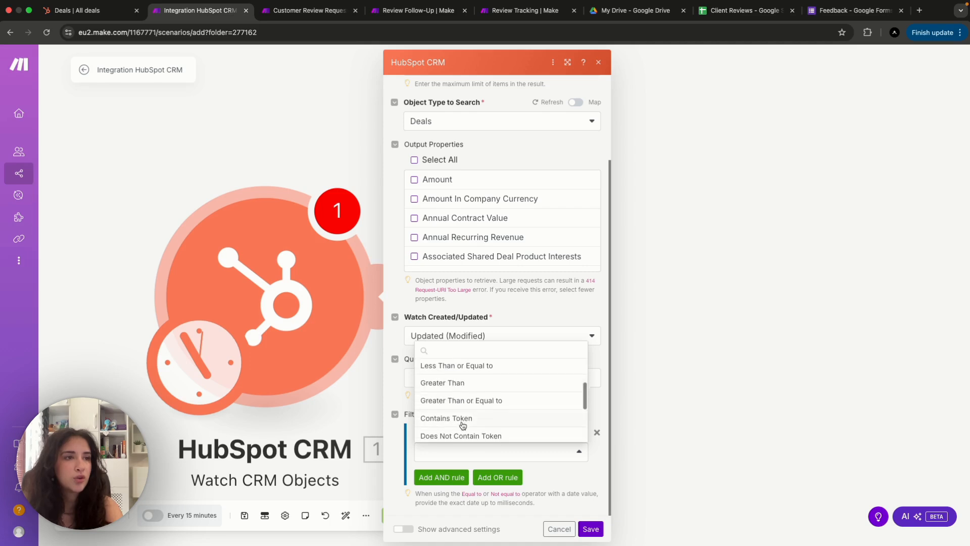
{"action": "scroll", "coordinate": [462, 426], "scroll_direction": "down", "scroll_amount": 3}
{"action": "scroll", "coordinate": [457, 404], "scroll_direction": "up", "scroll_amount": 6}
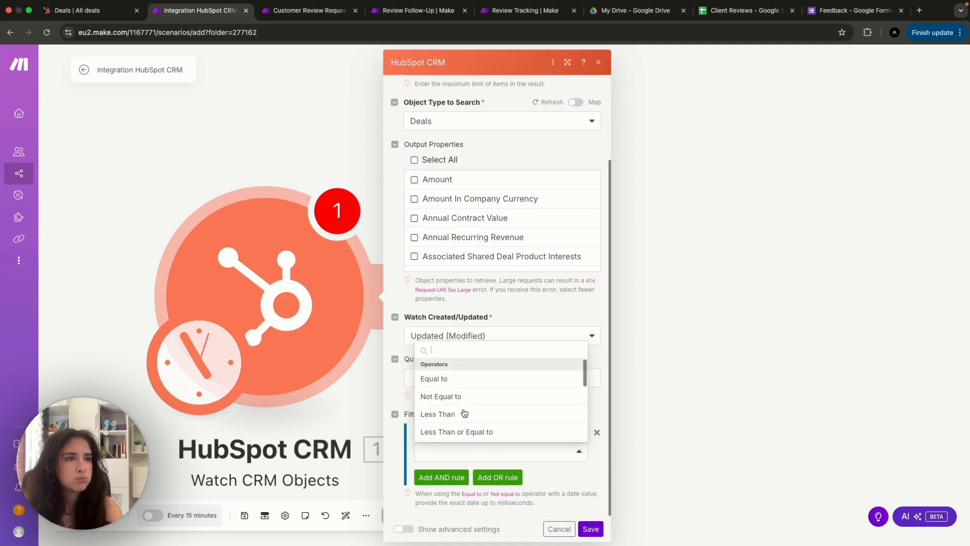
{"action": "left_click", "coordinate": [455, 379]}
{"action": "left_click", "coordinate": [438, 471]}
{"action": "type", "text": "cl"}
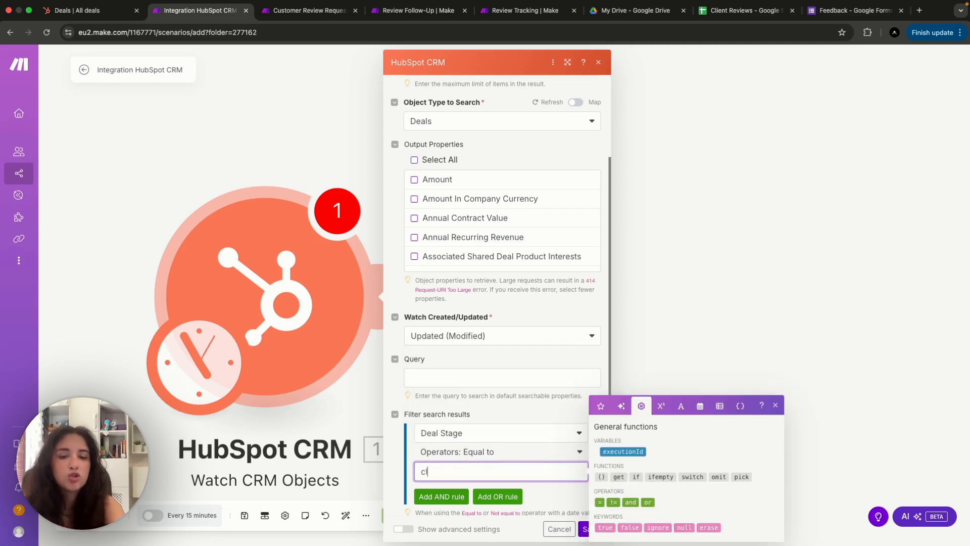
{"action": "type", "text": "osedwon"}
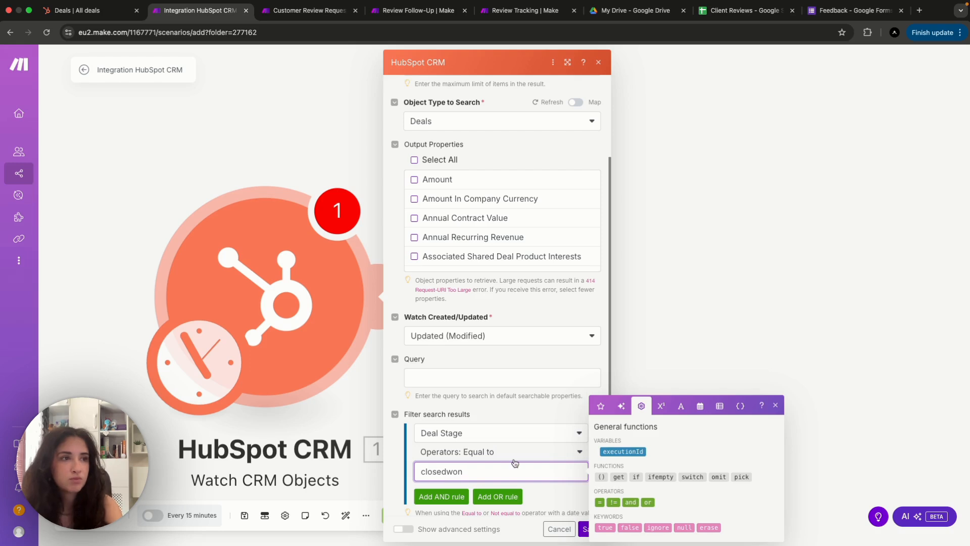
{"action": "left_click", "coordinate": [558, 501]}
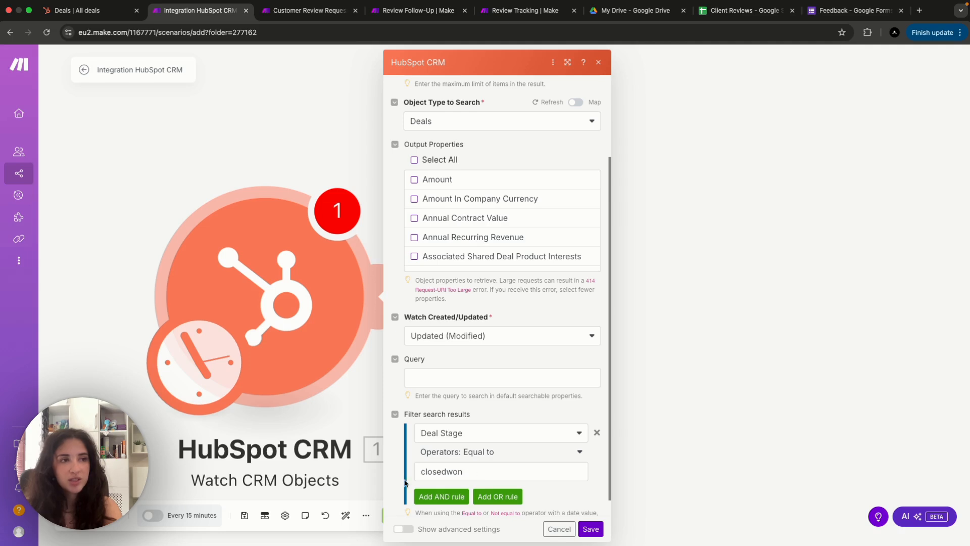
{"action": "left_click", "coordinate": [591, 529]}
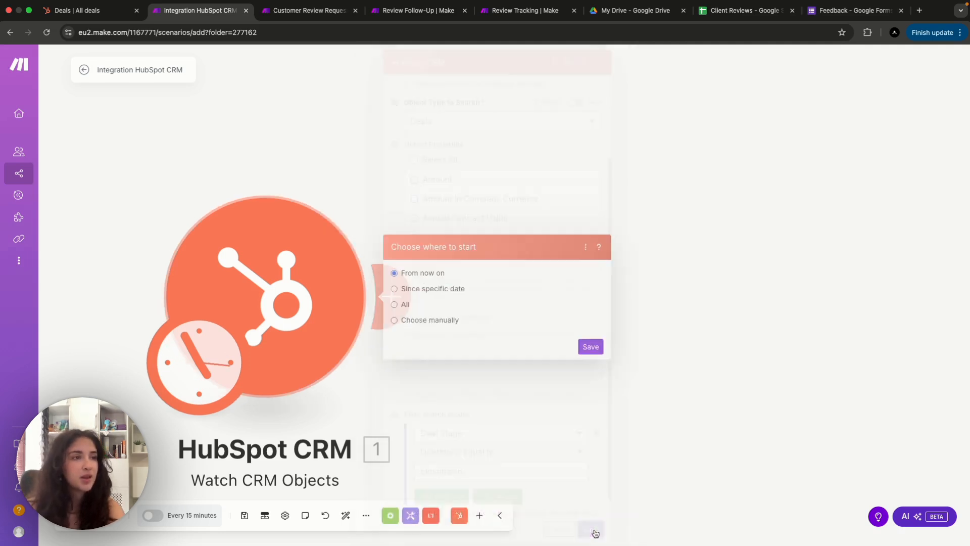
{"action": "left_click", "coordinate": [591, 345]}
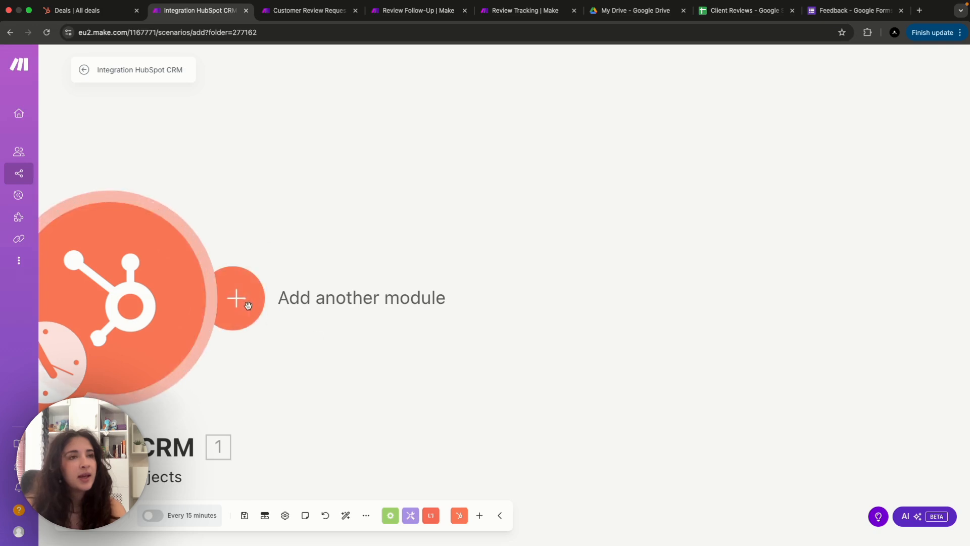
Add HubSpot List Associations from Deal, Object ID mapped to 1. ID, returning Contacts, and save
{"action": "left_click", "coordinate": [248, 303]}
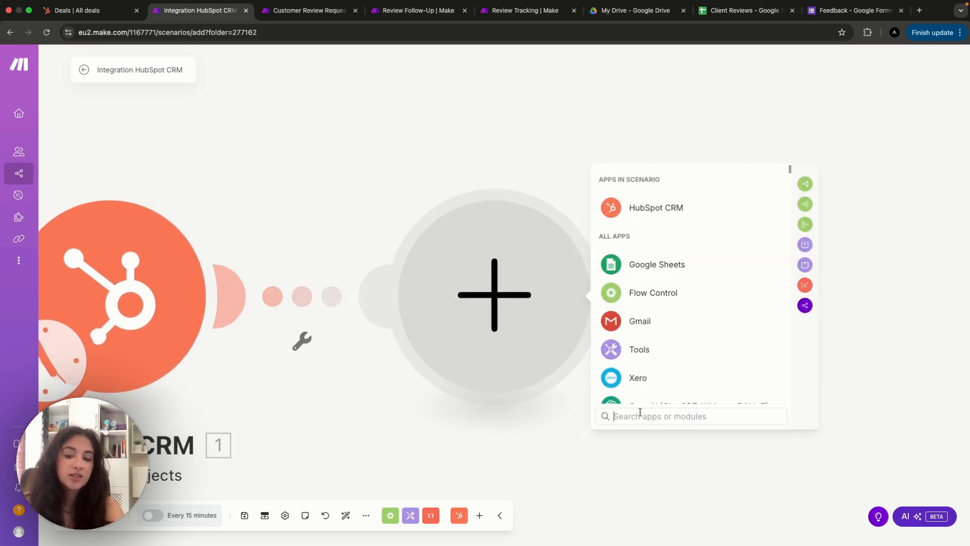
{"action": "type", "text": "l"}
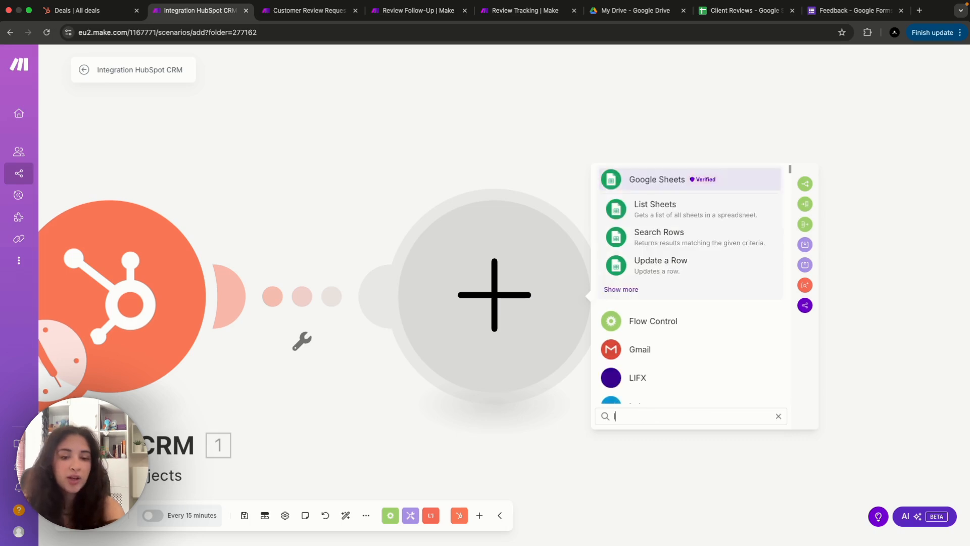
{"action": "type", "text": "ist asso"}
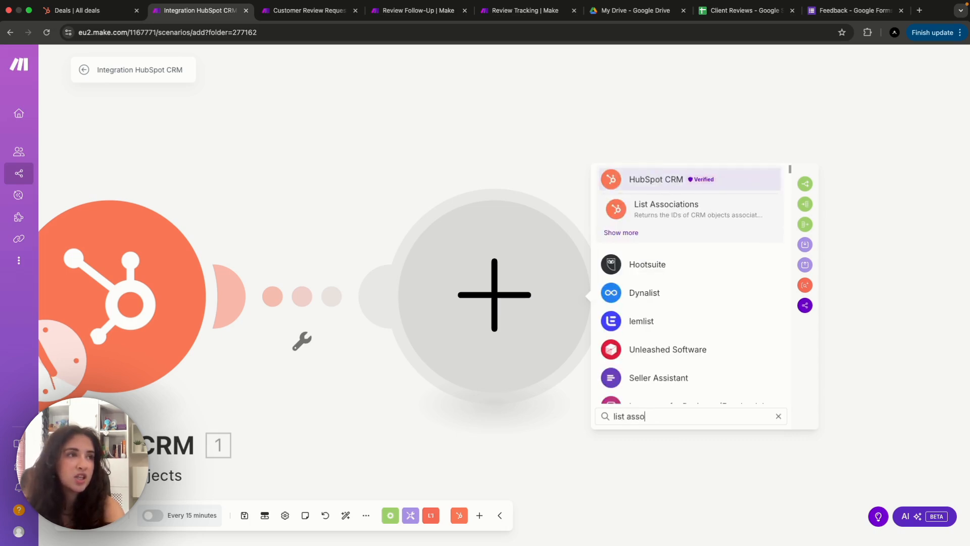
{"action": "left_click", "coordinate": [695, 218]}
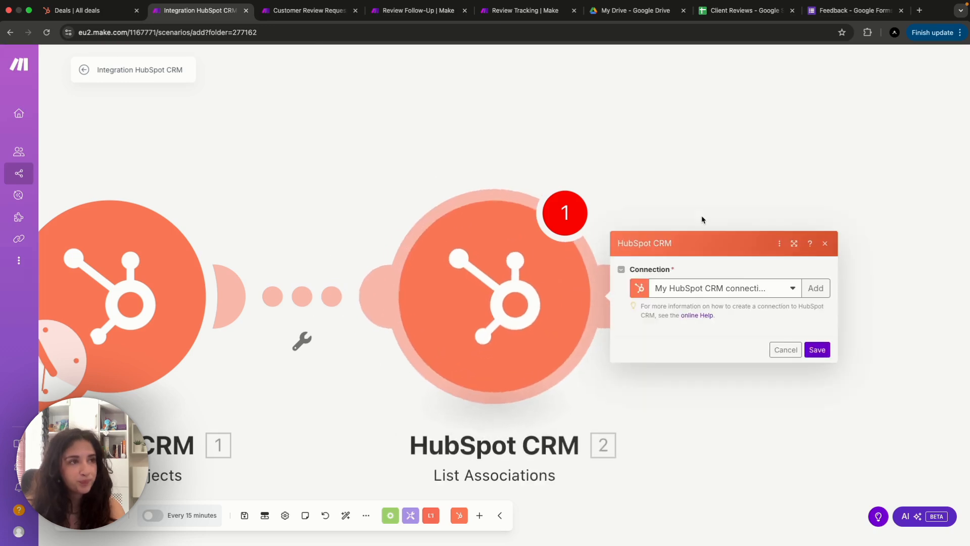
{"action": "left_click", "coordinate": [687, 234]}
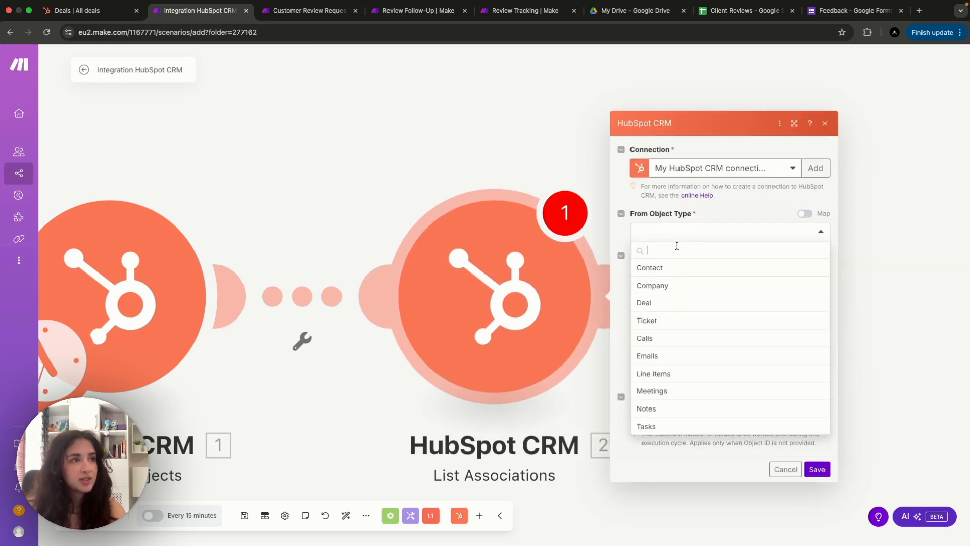
{"action": "left_click", "coordinate": [668, 303]}
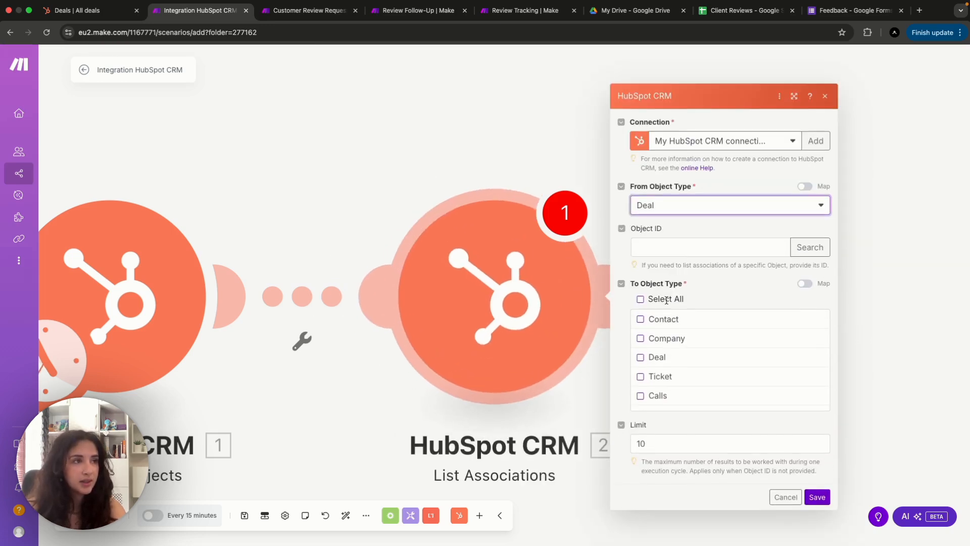
{"action": "left_click", "coordinate": [678, 248]}
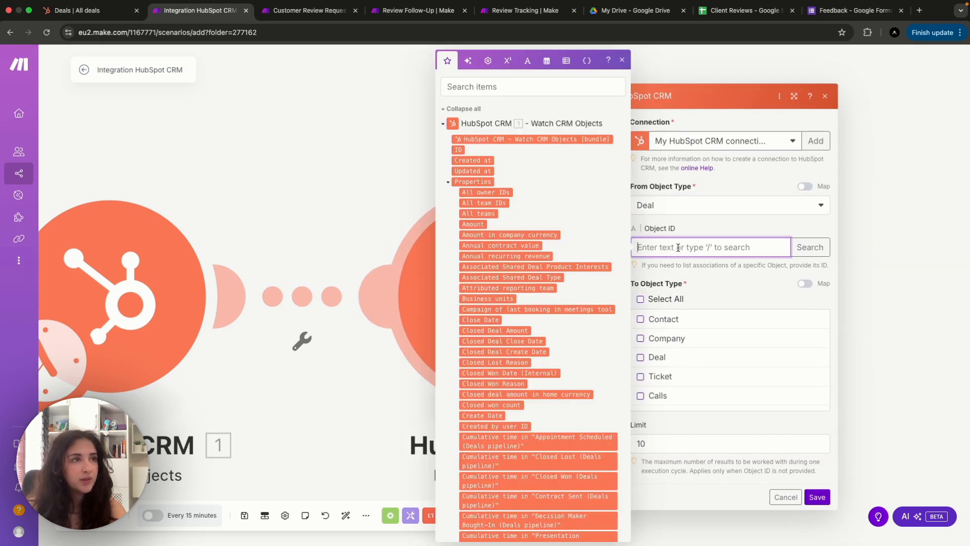
{"action": "left_click", "coordinate": [458, 150]}
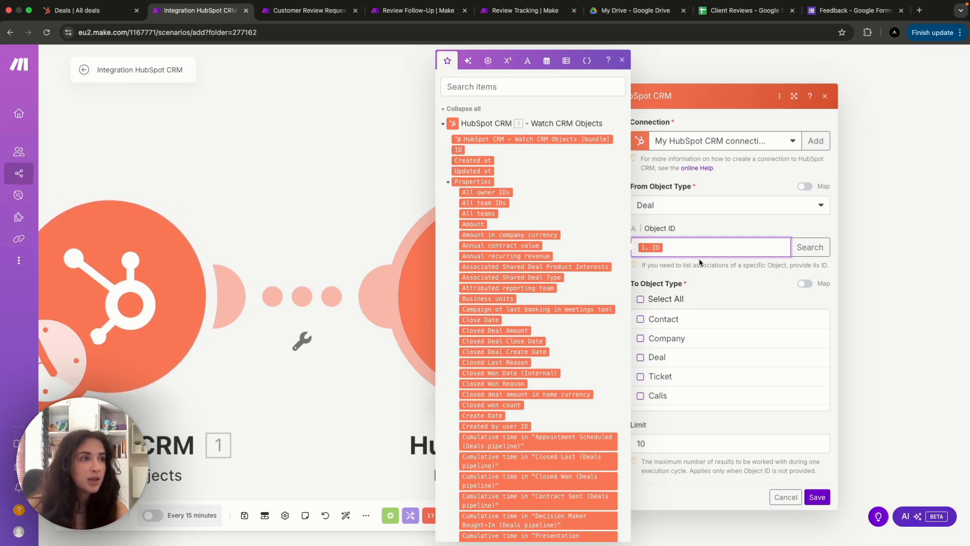
{"action": "left_click", "coordinate": [713, 279]}
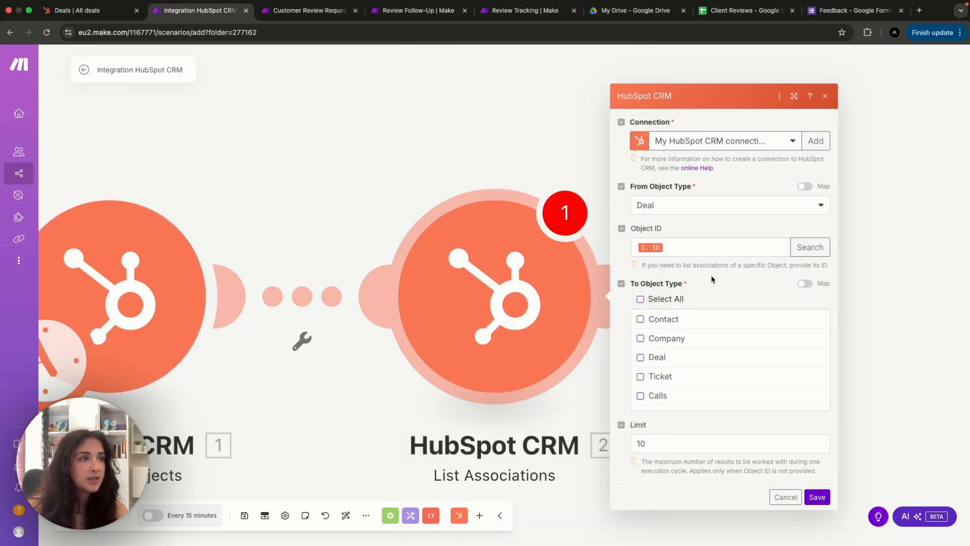
{"action": "left_click", "coordinate": [641, 319]}
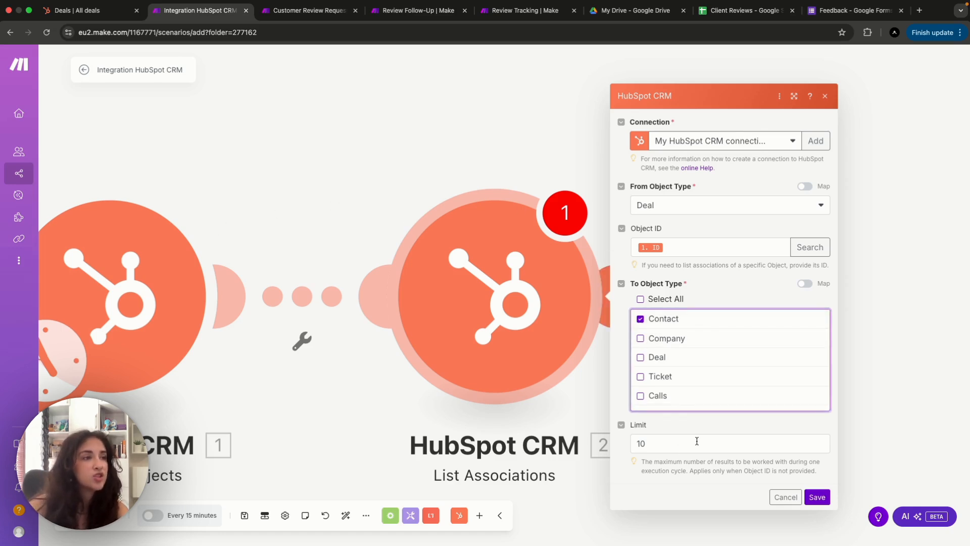
{"action": "left_click", "coordinate": [818, 497]}
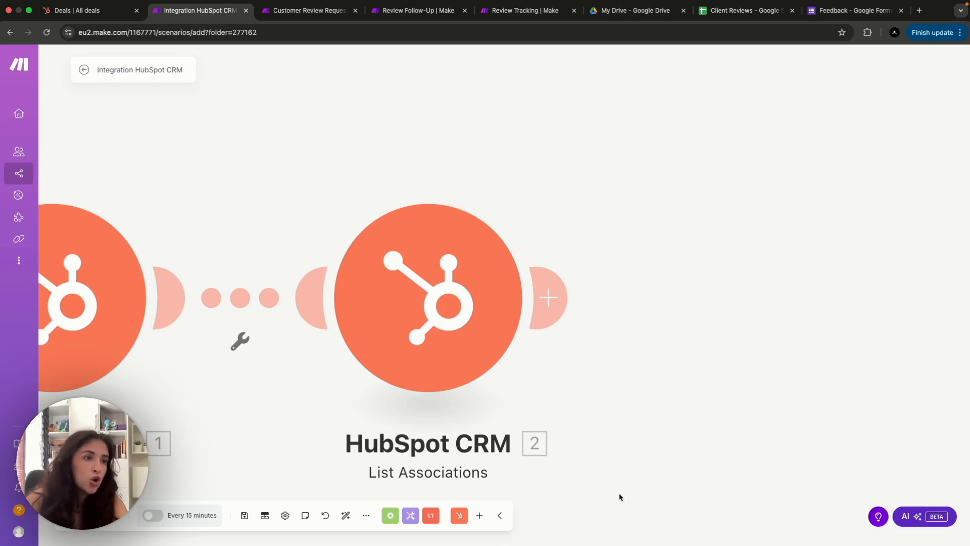
Add a HubSpot CRM Get a Contact module after List Associations
{"action": "left_click", "coordinate": [556, 313]}
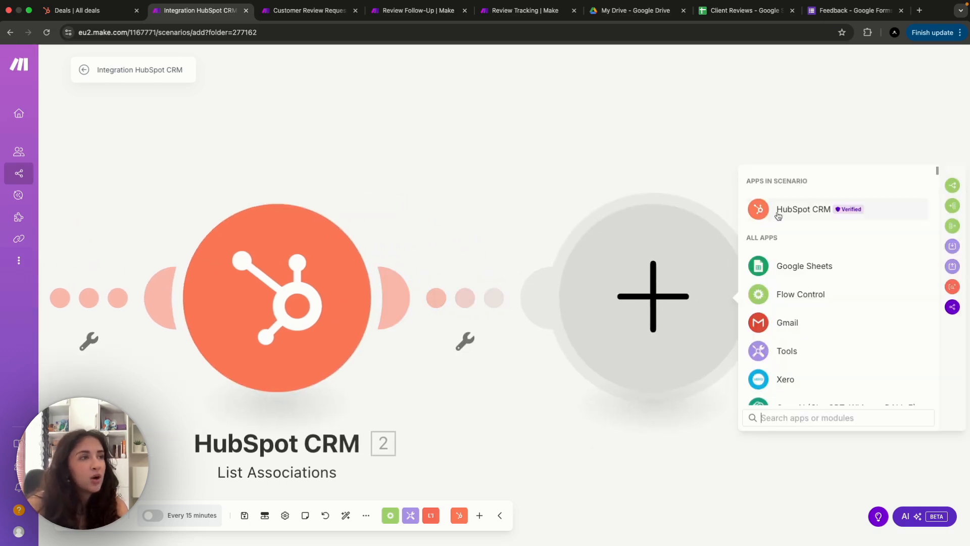
{"action": "left_click", "coordinate": [778, 215]}
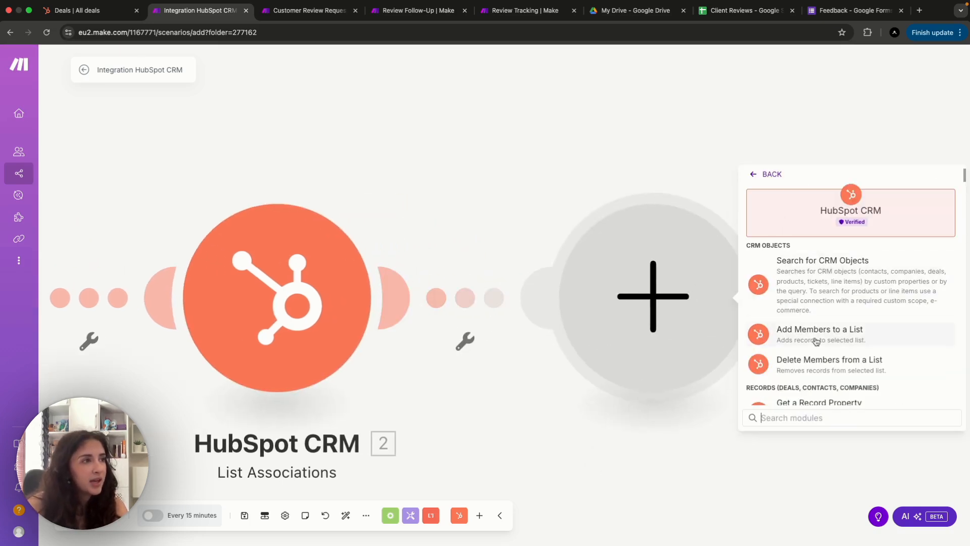
{"action": "scroll", "coordinate": [815, 341], "scroll_direction": "down", "scroll_amount": 1}
{"action": "scroll", "coordinate": [815, 341], "scroll_direction": "down", "scroll_amount": 5}
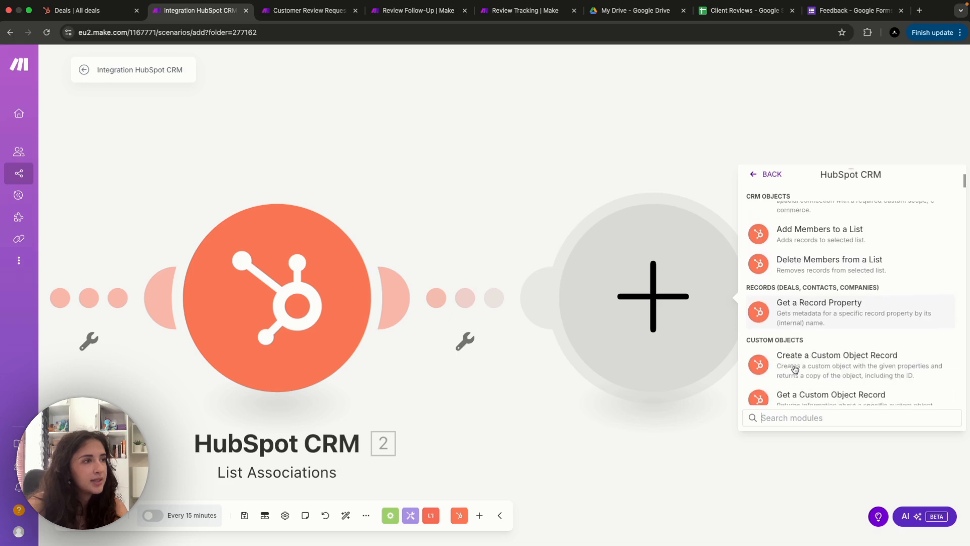
{"action": "scroll", "coordinate": [795, 369], "scroll_direction": "down", "scroll_amount": 5}
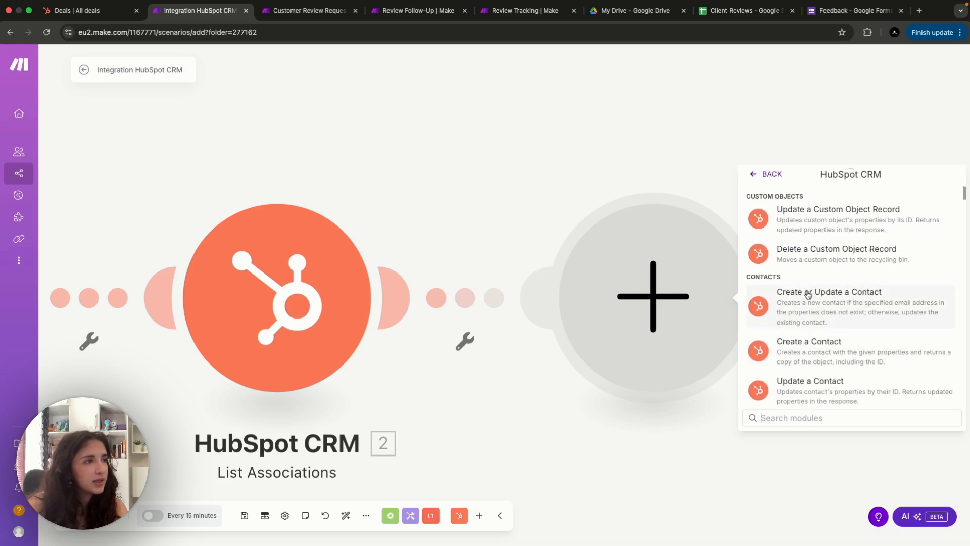
{"action": "scroll", "coordinate": [804, 353], "scroll_direction": "down", "scroll_amount": 3}
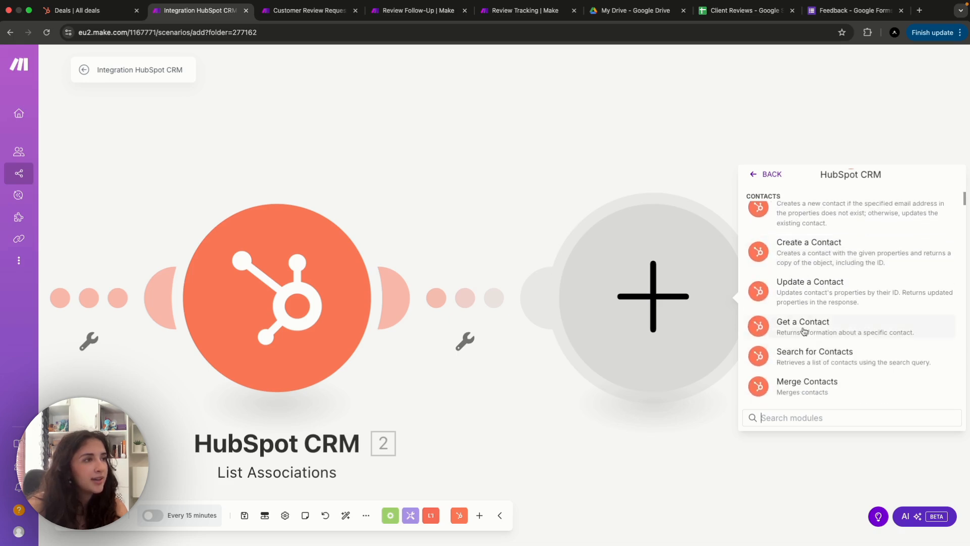
{"action": "left_click", "coordinate": [803, 331]}
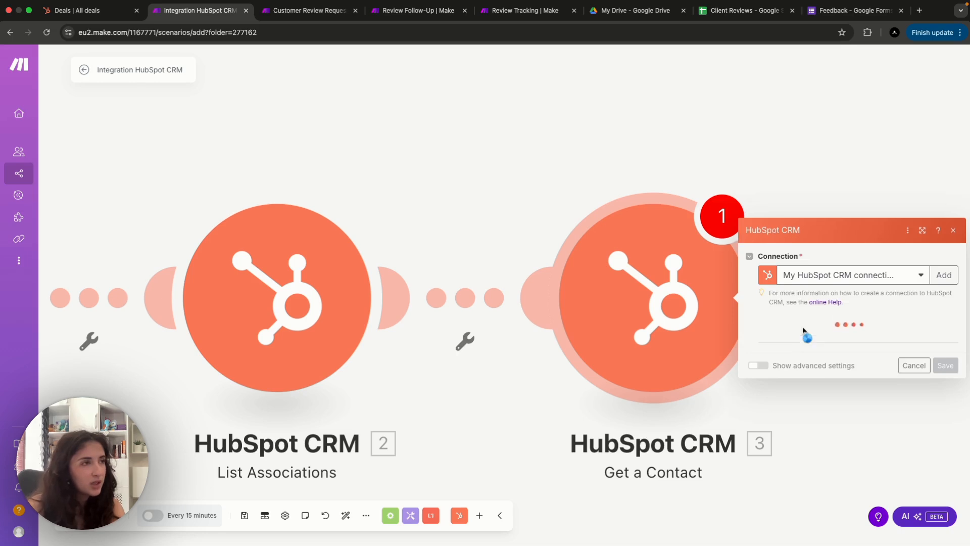
Map Contact ID to Associations.Contacts[]: Associated Object ID and save the module
{"action": "left_click", "coordinate": [934, 312]}
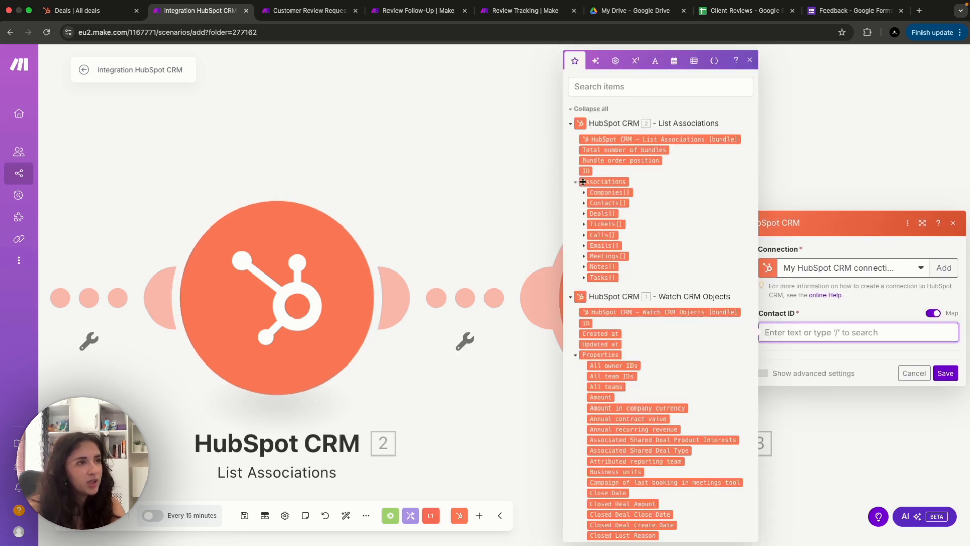
{"action": "left_click", "coordinate": [585, 203]}
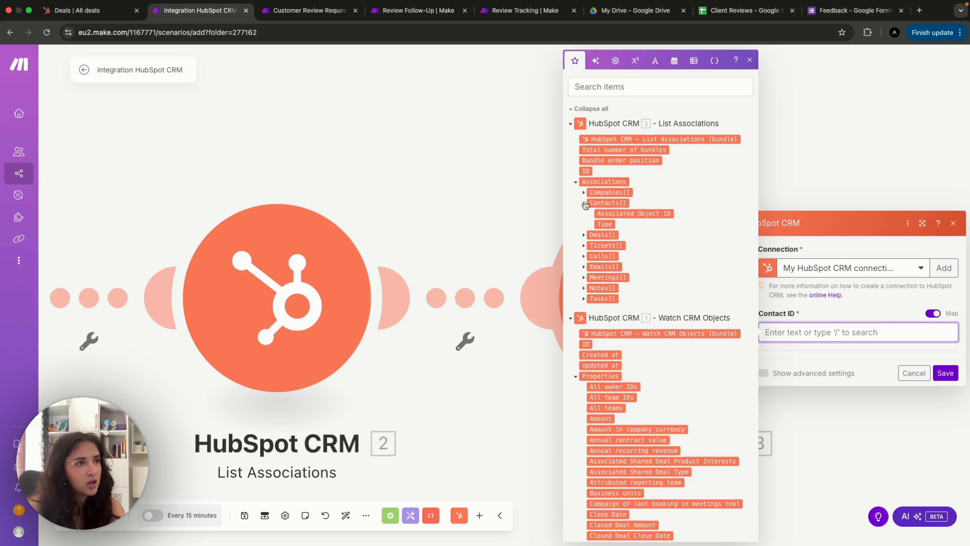
{"action": "left_click", "coordinate": [647, 213]}
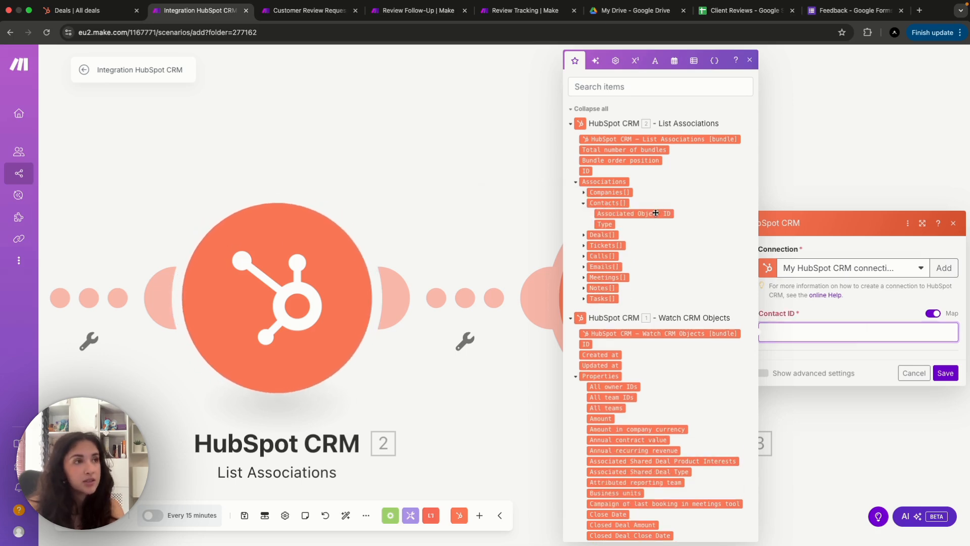
{"action": "left_click", "coordinate": [826, 311]}
{"action": "left_click", "coordinate": [945, 379]}
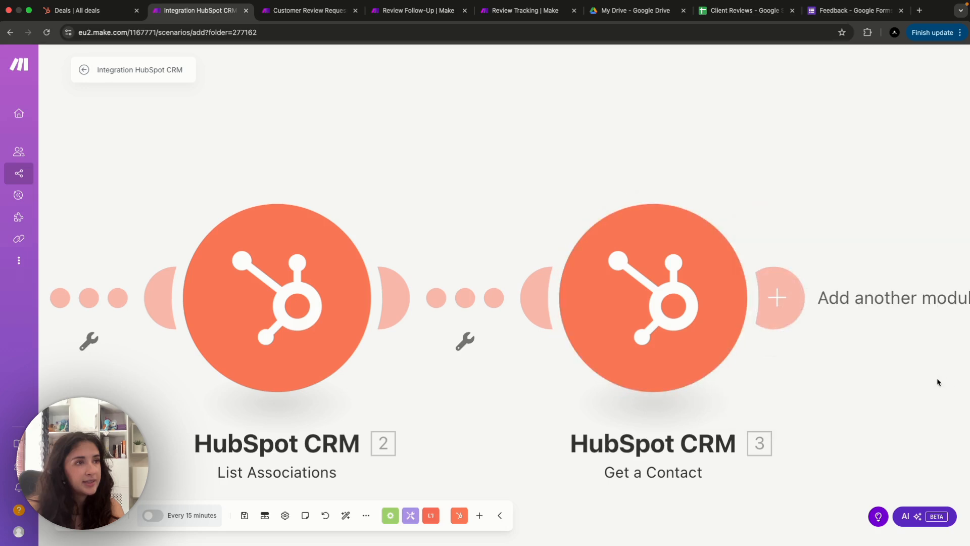
{"action": "scroll", "coordinate": [783, 376], "scroll_direction": "down", "scroll_amount": 5}
{"action": "left_click_drag", "start_coordinate": [692, 408], "coordinate": [388, 360]}
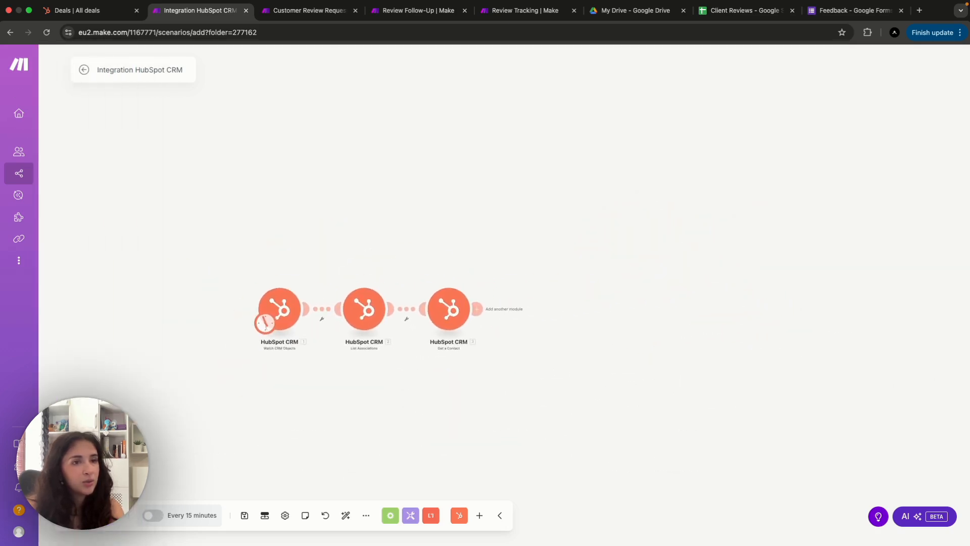
Run the scenario once, then move the Client 1 - Service X deal to Closed Won
{"action": "left_click", "coordinate": [101, 518]}
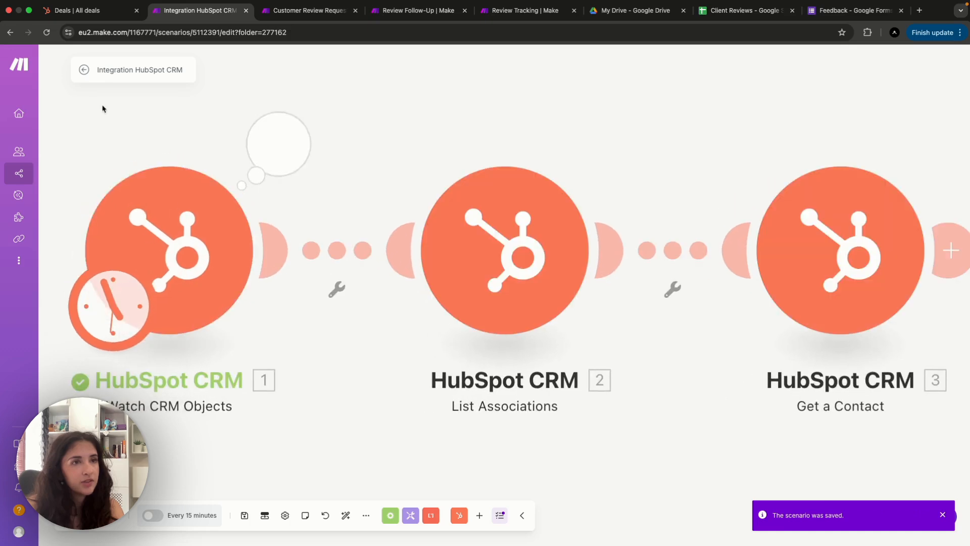
{"action": "left_click", "coordinate": [105, 10]}
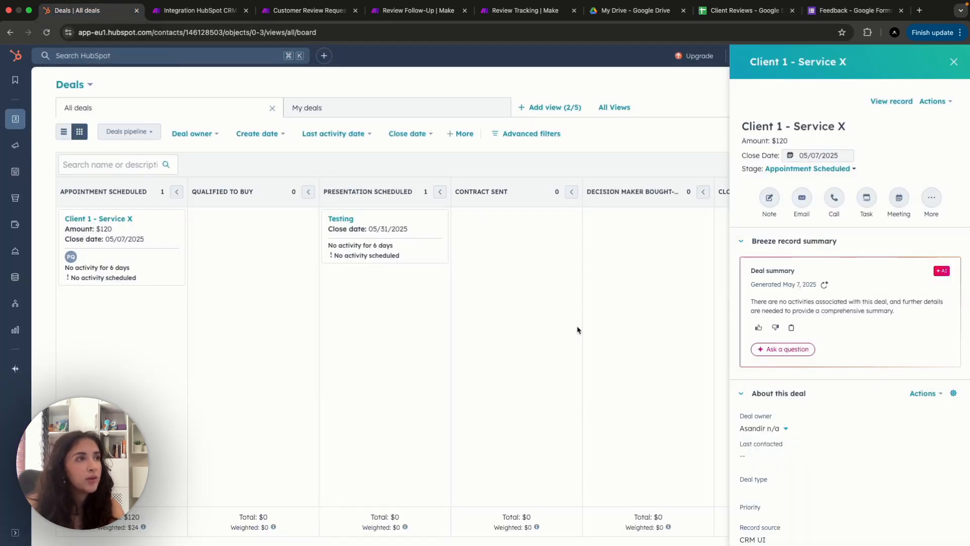
{"action": "left_click", "coordinate": [829, 169]}
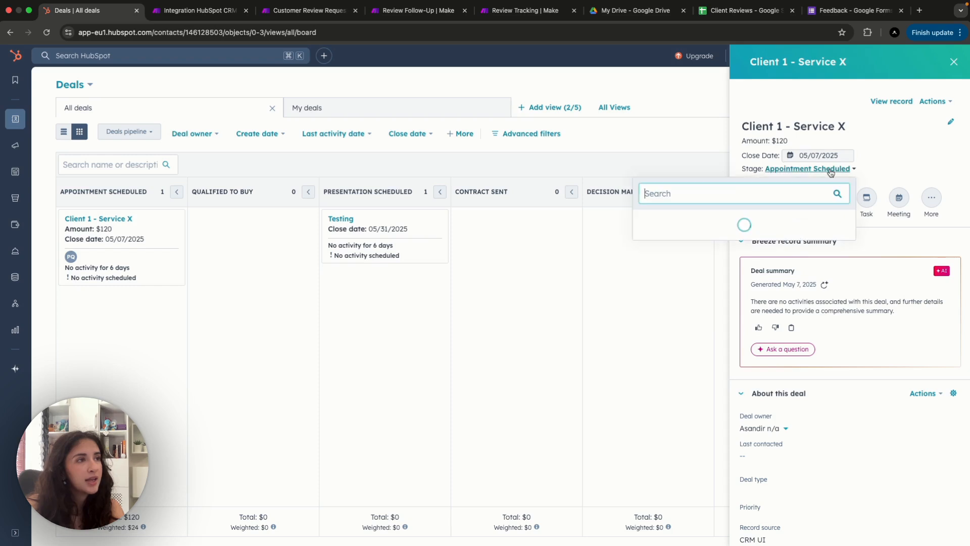
{"action": "scroll", "coordinate": [728, 295], "scroll_direction": "down", "scroll_amount": 1}
{"action": "left_click", "coordinate": [700, 295]}
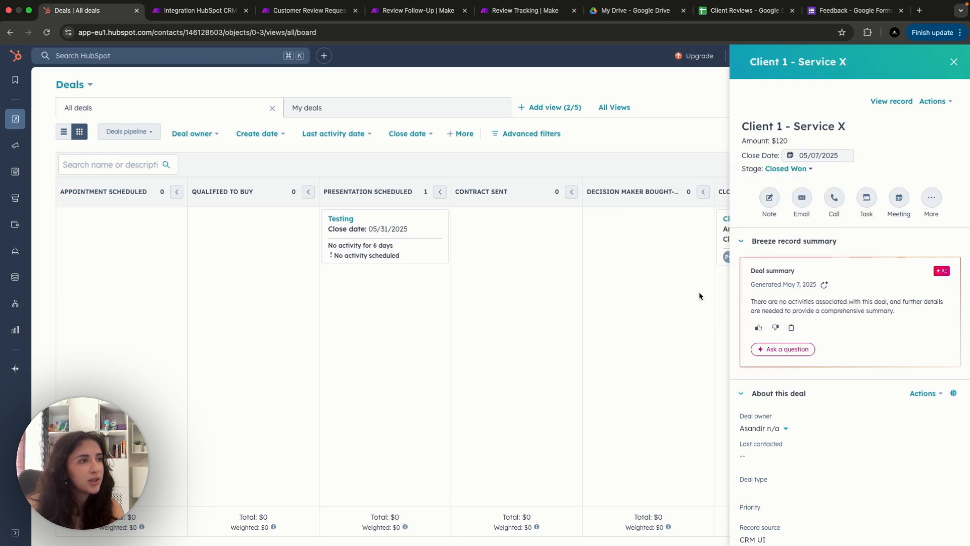
{"action": "left_click", "coordinate": [200, 10]}
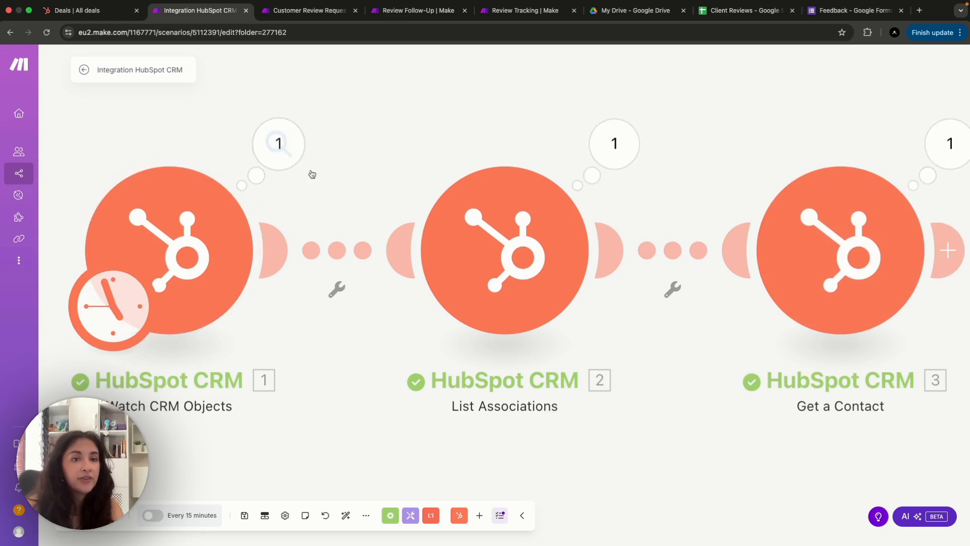
{"action": "left_click", "coordinate": [275, 167]}
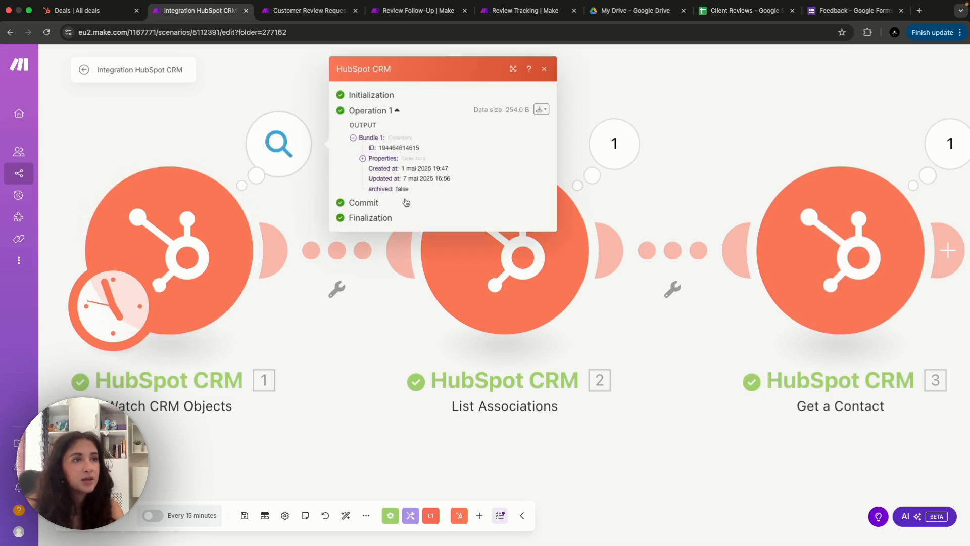
{"action": "left_click", "coordinate": [695, 174]}
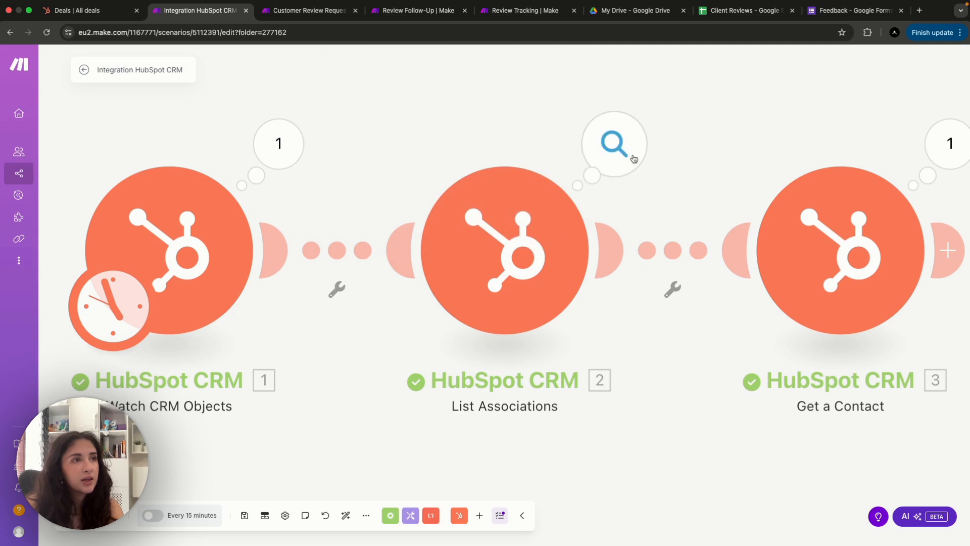
{"action": "left_click", "coordinate": [626, 168]}
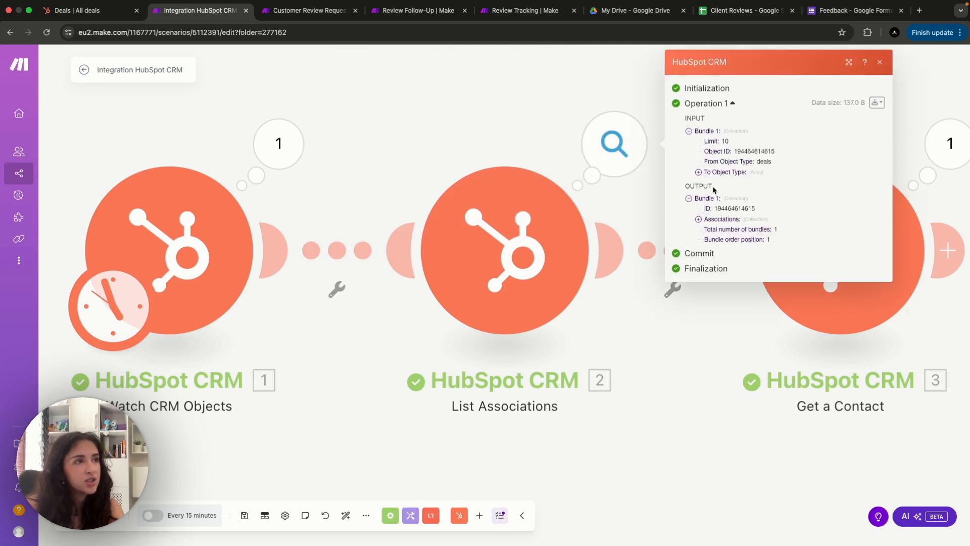
{"action": "left_click", "coordinate": [700, 221]}
{"action": "left_click", "coordinate": [709, 230]}
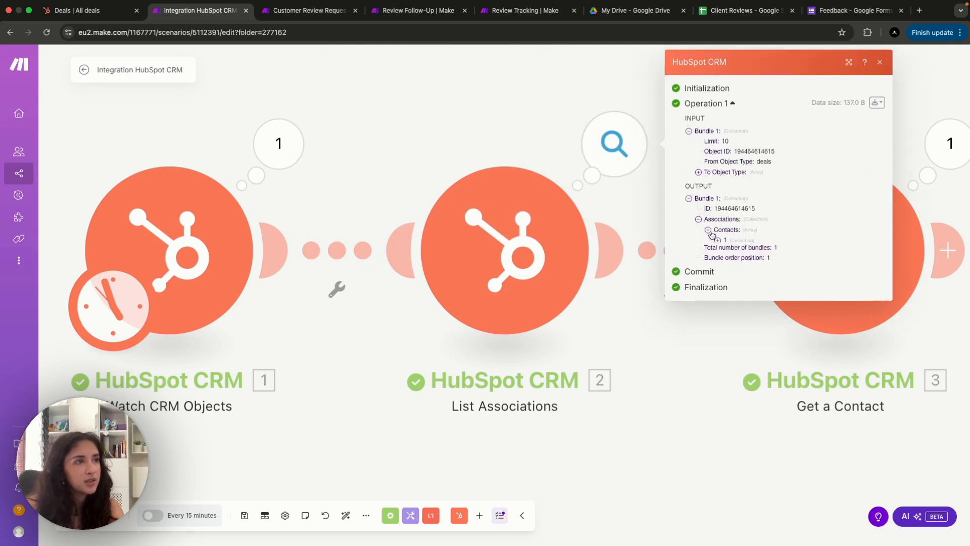
{"action": "left_click", "coordinate": [718, 241]}
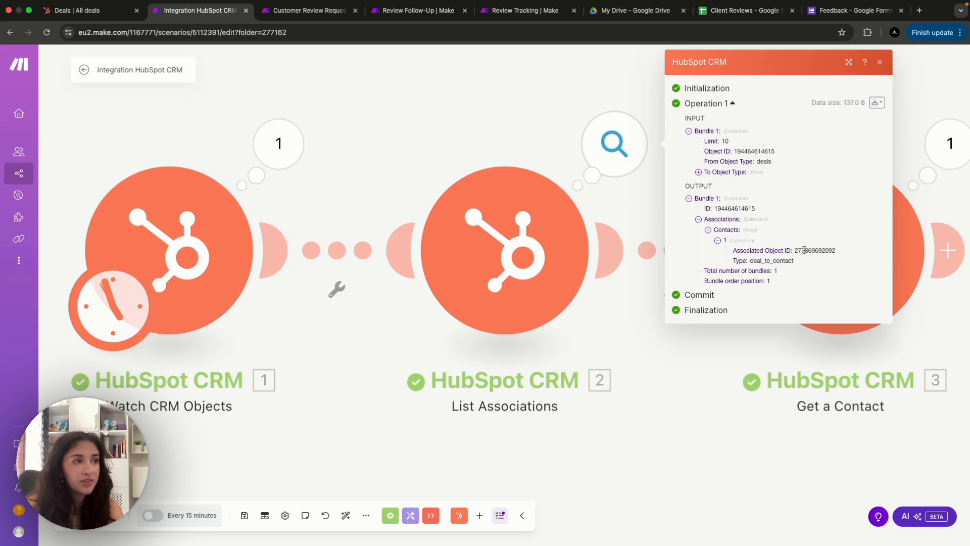
{"action": "left_click", "coordinate": [696, 390]}
{"action": "left_click_drag", "start_coordinate": [695, 390], "coordinate": [523, 387]}
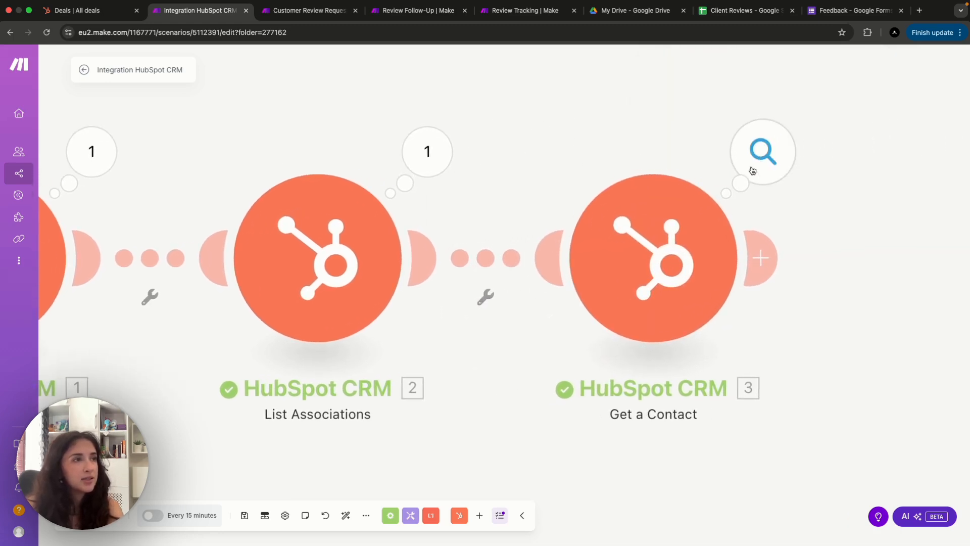
{"action": "left_click", "coordinate": [753, 170]}
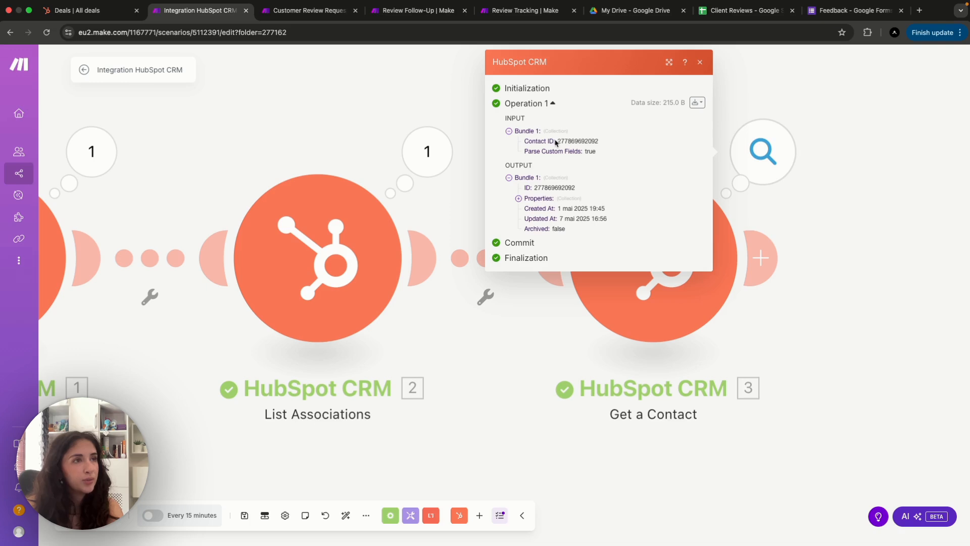
{"action": "left_click", "coordinate": [529, 199]}
{"action": "left_click_drag", "start_coordinate": [555, 220], "coordinate": [636, 224]}
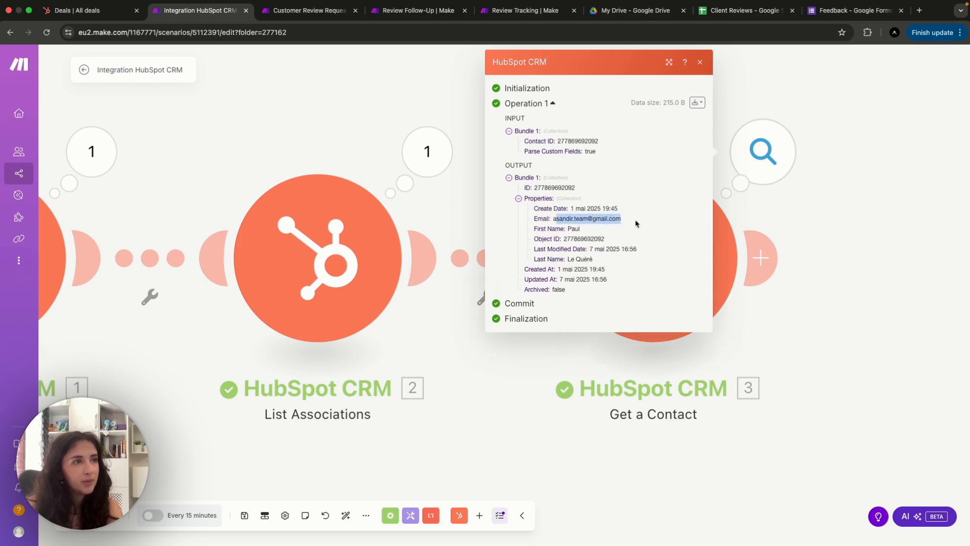
{"action": "left_click", "coordinate": [708, 278]}
{"action": "left_click", "coordinate": [793, 309]}
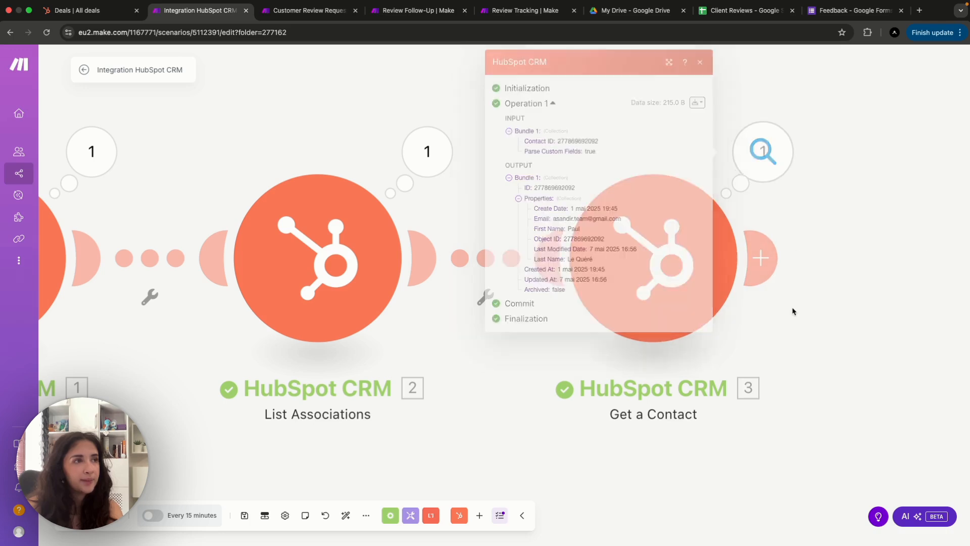
Set the Client 1 - Service X deal's HubSpot stage to Contract Sent, then return to the Integration HubSpot CRM scenario
{"action": "left_click", "coordinate": [55, 10]}
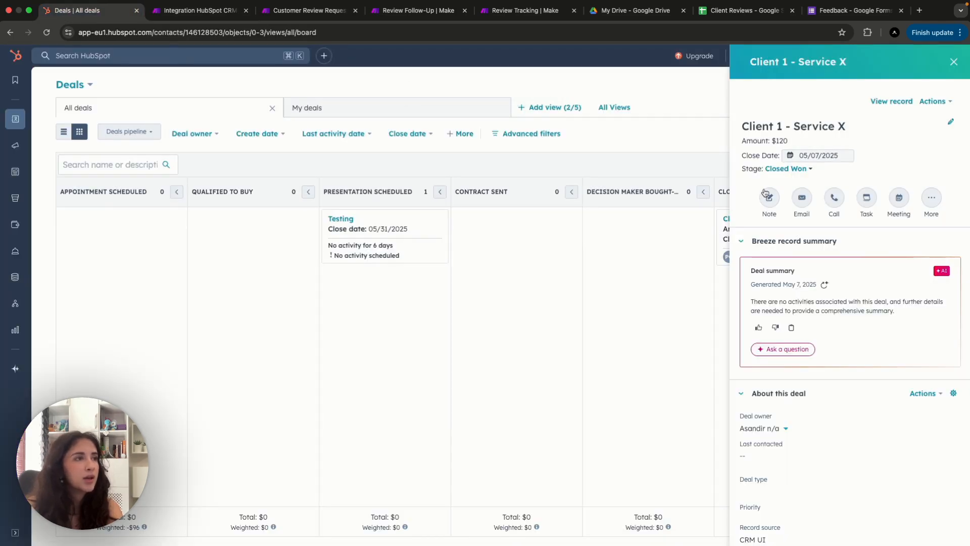
{"action": "left_click", "coordinate": [788, 169]}
{"action": "left_click", "coordinate": [676, 249]}
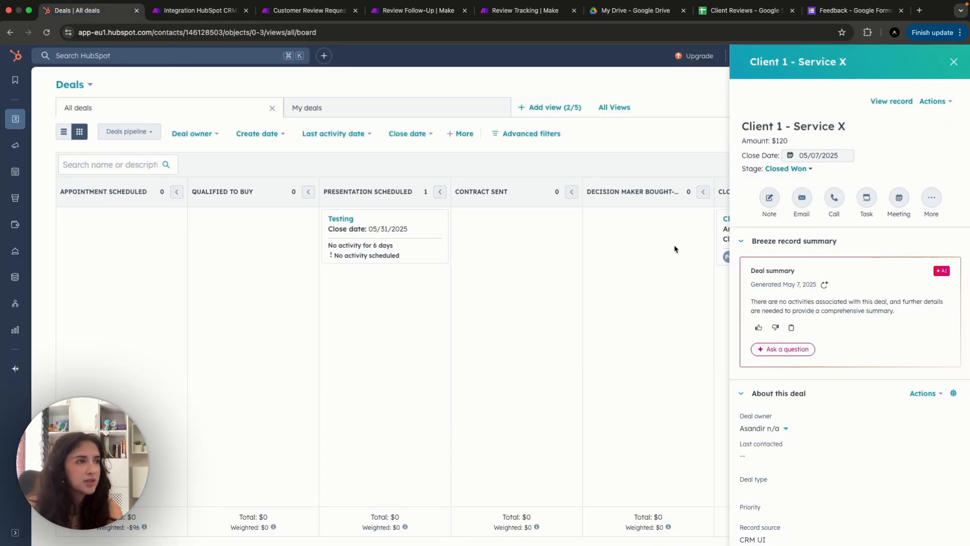
{"action": "left_click", "coordinate": [219, 15]}
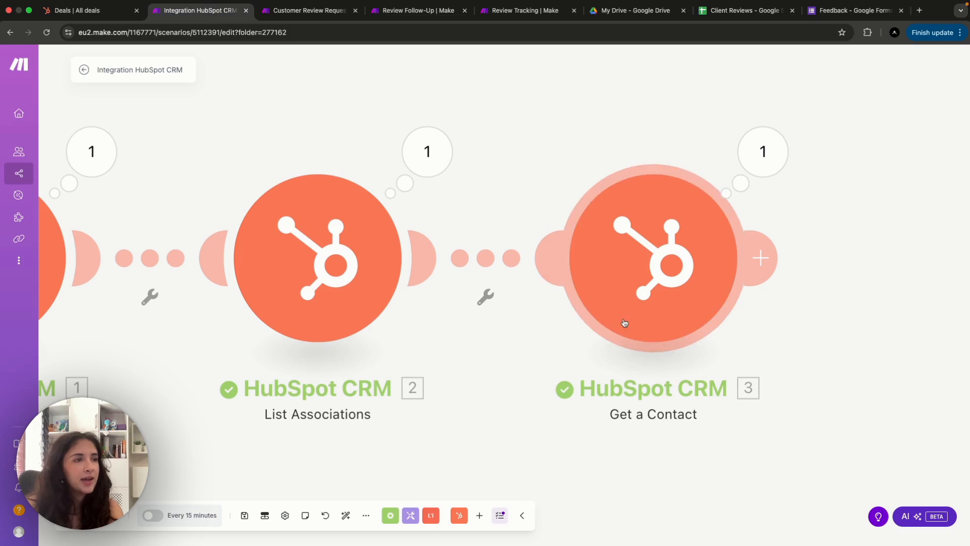
{"action": "scroll", "coordinate": [797, 362], "scroll_direction": "right", "scroll_amount": 3}
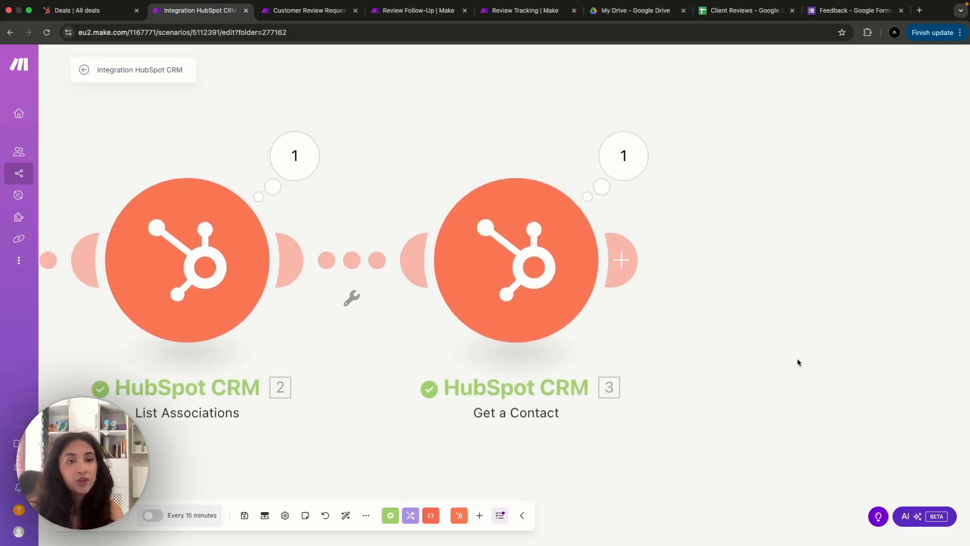
Add a Gmail Send an Email module after Get a Contact
{"action": "left_click", "coordinate": [630, 271]}
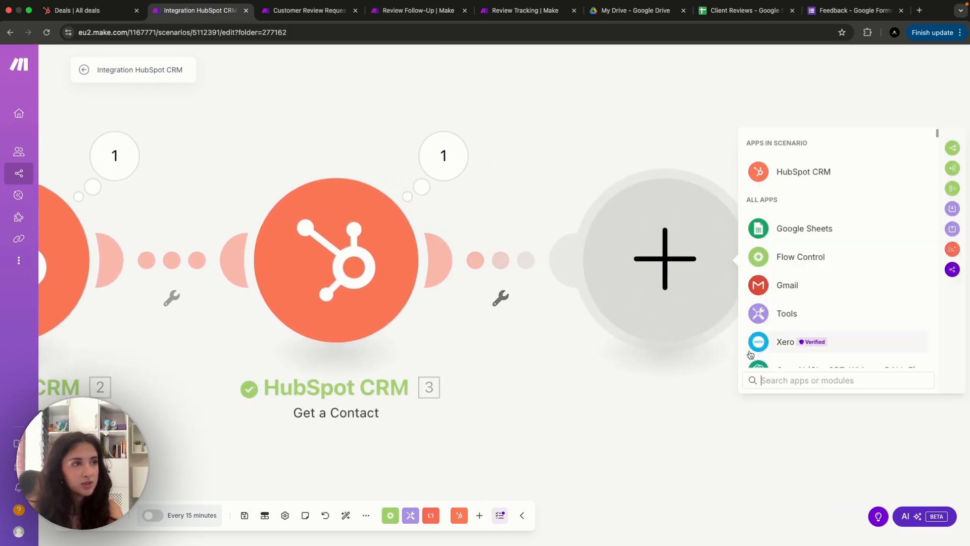
{"action": "left_click", "coordinate": [784, 286]}
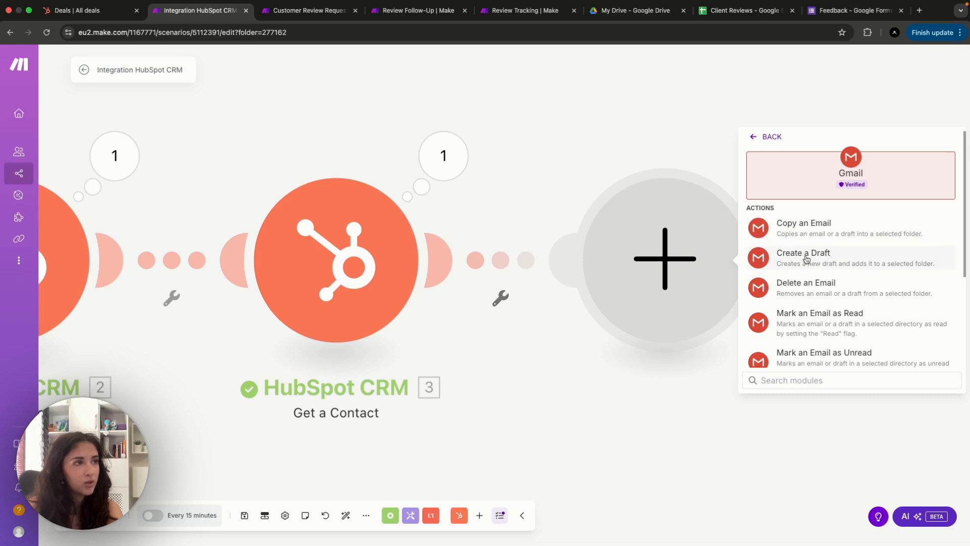
{"action": "scroll", "coordinate": [802, 291], "scroll_direction": "down", "scroll_amount": 5}
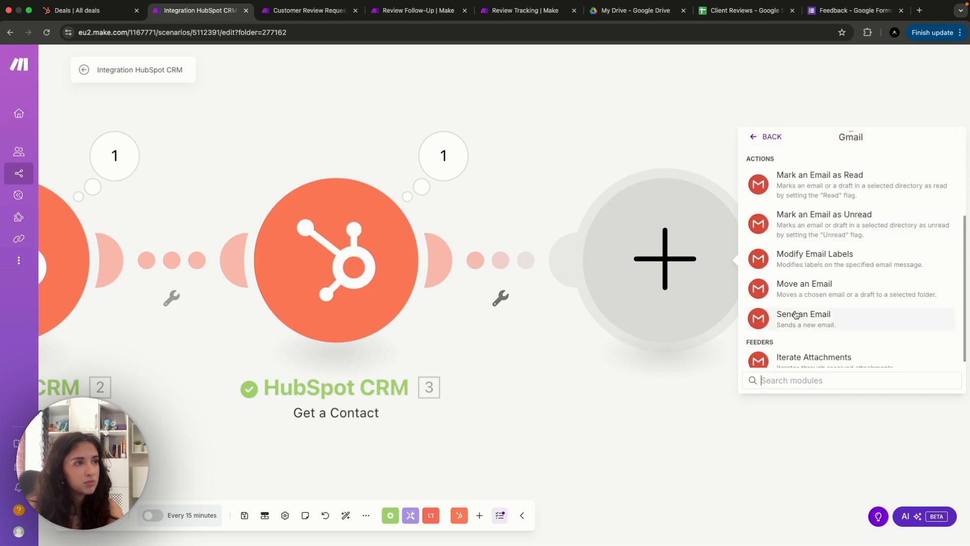
{"action": "left_click", "coordinate": [799, 322]}
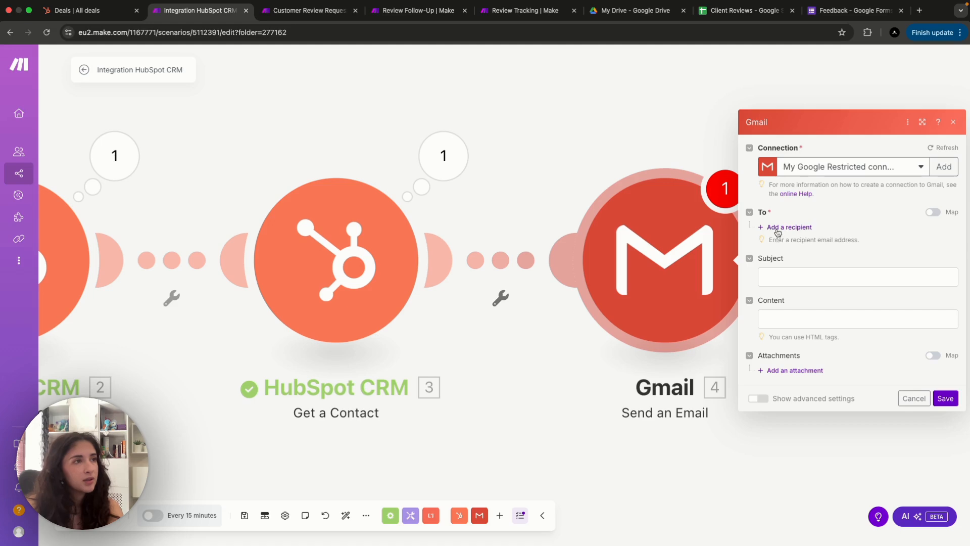
Set the recipient to the contact's Properties: Email and the subject to "We'd love to hear your opinion!"
{"action": "left_click", "coordinate": [778, 232]}
{"action": "left_click", "coordinate": [786, 219]}
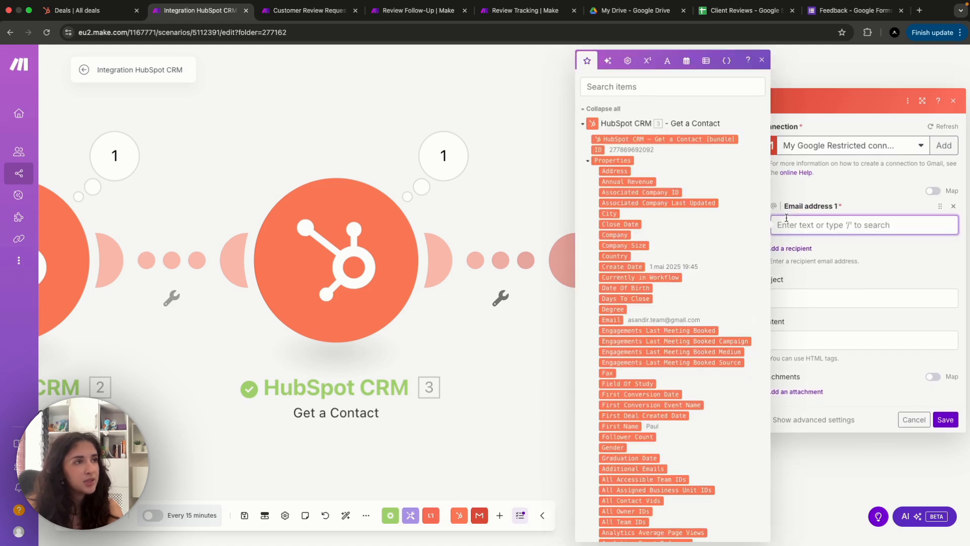
{"action": "left_click", "coordinate": [615, 320]}
{"action": "left_click", "coordinate": [807, 302]}
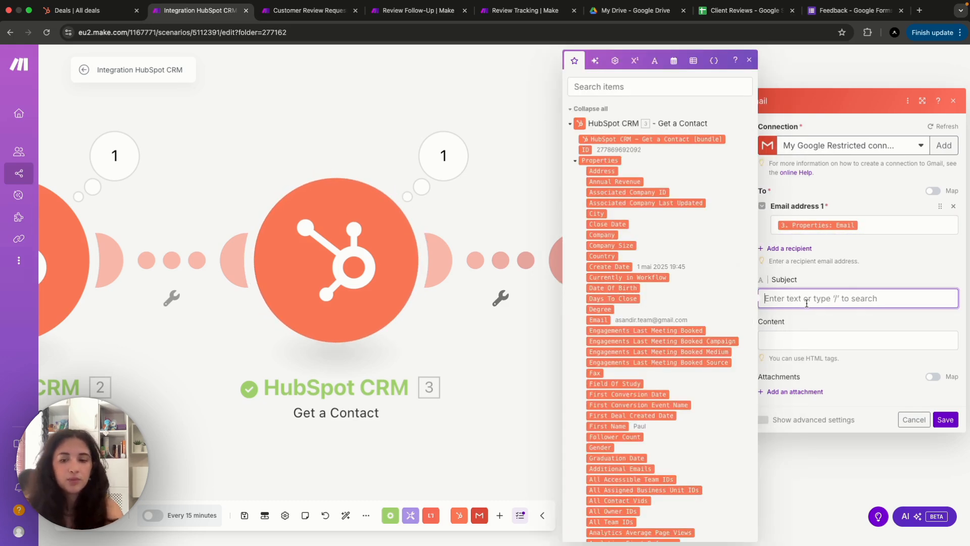
{"action": "type", "text": "We'd love to hear your opinion!"}
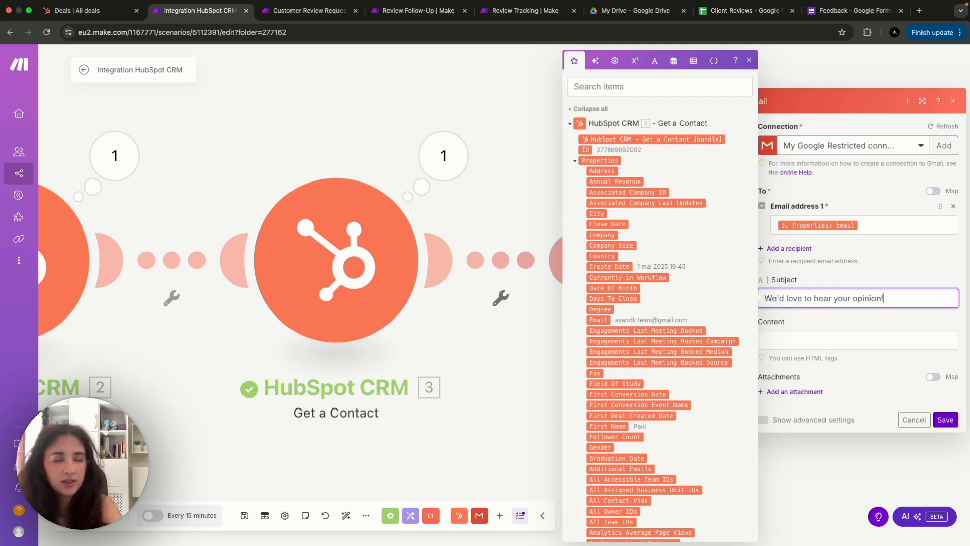
{"action": "left_click", "coordinate": [913, 316]}
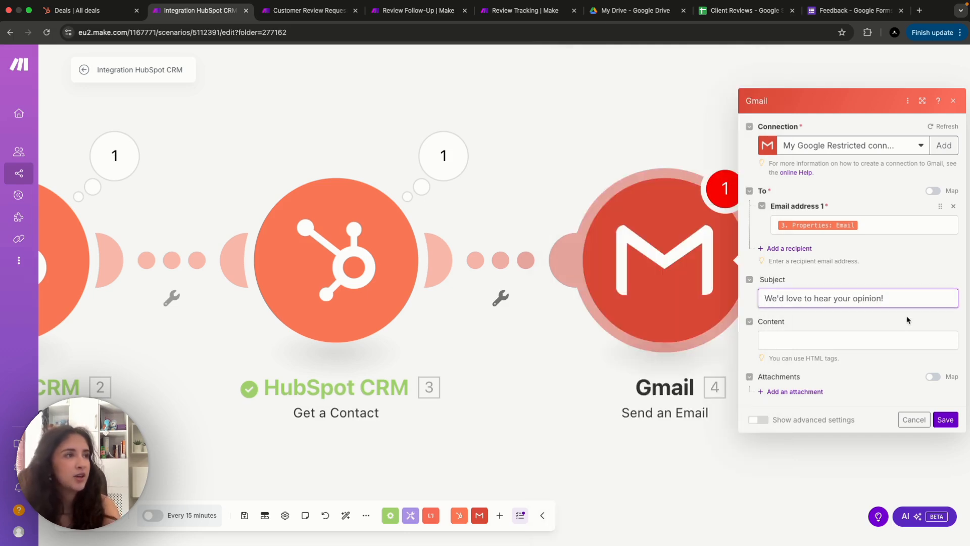
{"action": "left_click", "coordinate": [329, 17]}
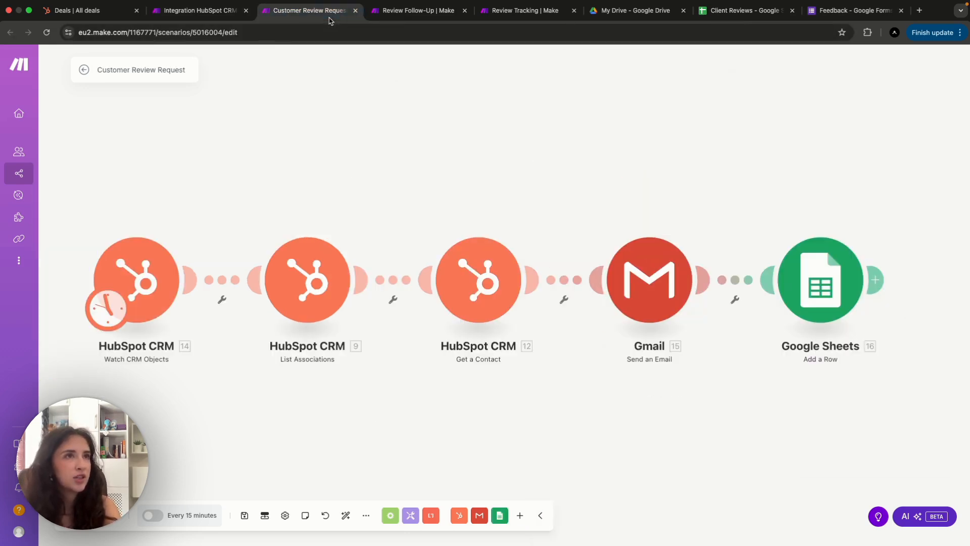
Copy the review-request body from the Customer Review Request Gmail module and paste it into the new Gmail Content field
{"action": "left_click", "coordinate": [677, 300]}
{"action": "left_click_drag", "start_coordinate": [727, 356], "coordinate": [770, 376]}
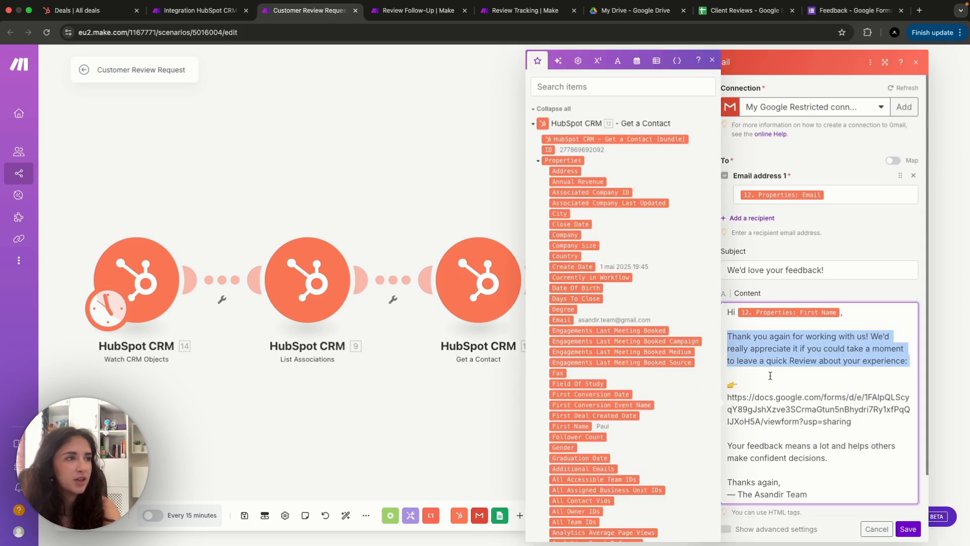
{"action": "left_click_drag", "start_coordinate": [821, 484], "coordinate": [719, 302]}
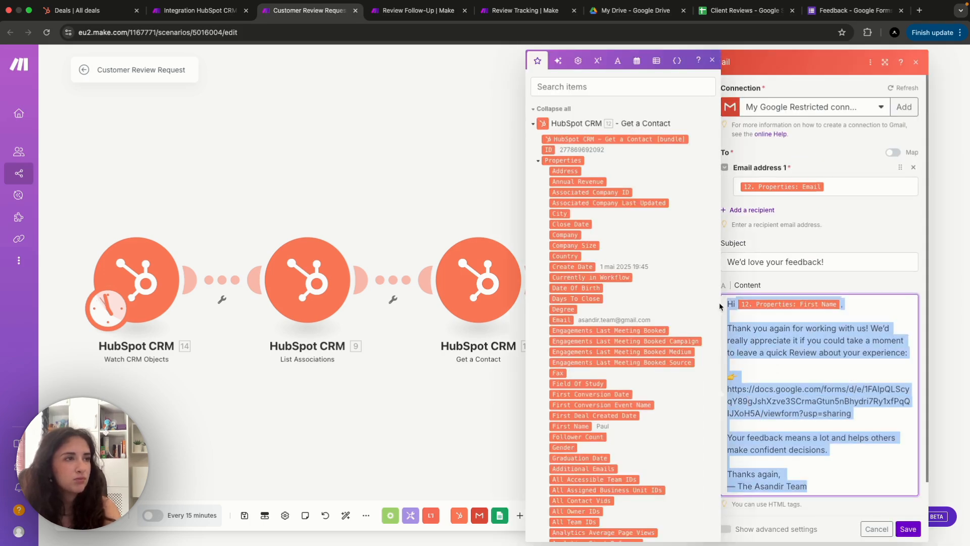
{"action": "left_click", "coordinate": [861, 377]}
{"action": "left_click", "coordinate": [200, 10]}
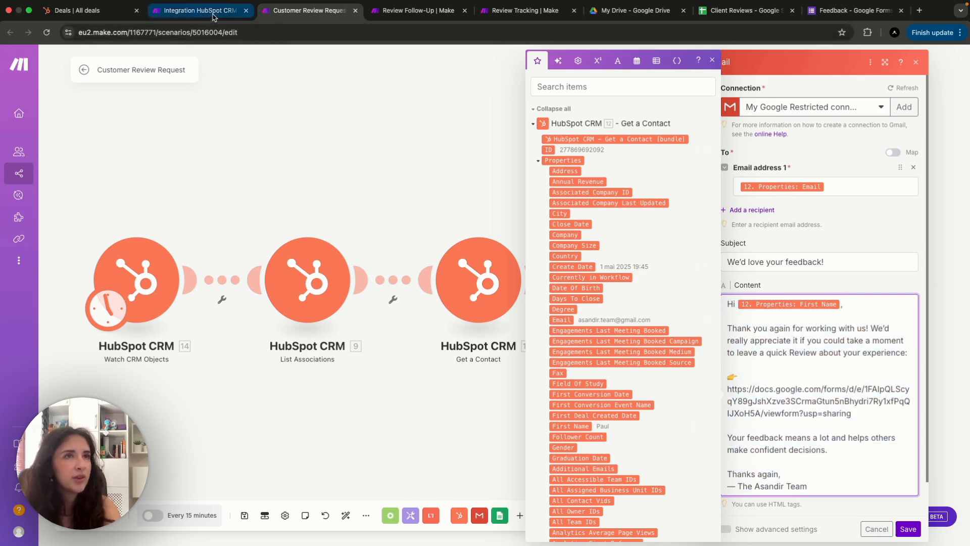
{"action": "left_click", "coordinate": [792, 341]}
{"action": "type", "text": "Hi 12.properties.firstname,  Thank you again for working with us! We'd really appreciate it if you could take a moment to leave a quick Review about your experience:  👉 https://docs.google.com/forms/d/e/1FAIpQLScyqY89gJshXzve3SCrmaGtun5nBhydri7Ry1xfPqQIJXoH5A/viewform?usp=sharing  Your feedback means a lot and helps others make confident decisions.  Thanks again, — The Asandir Team"}
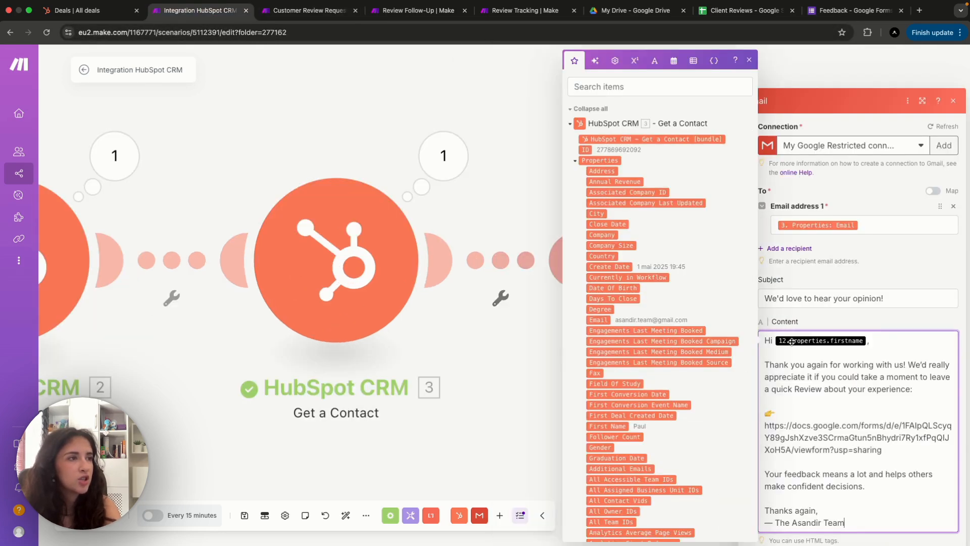
Replace the broken placeholder after "Hi" with the contact's First Name and save the Gmail step
{"action": "left_click", "coordinate": [867, 342]}
{"action": "key", "text": "BackSpace"}
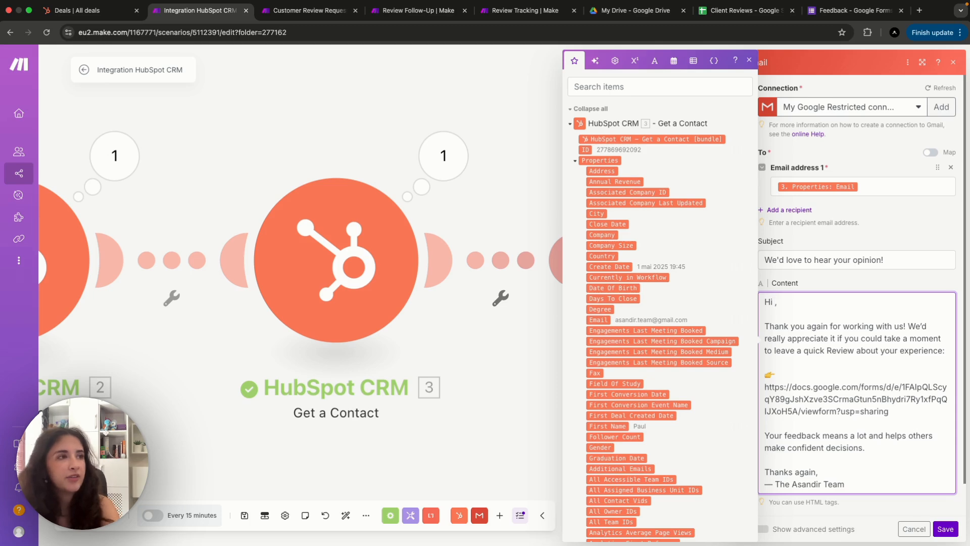
{"action": "scroll", "coordinate": [645, 241], "scroll_direction": "down", "scroll_amount": 1}
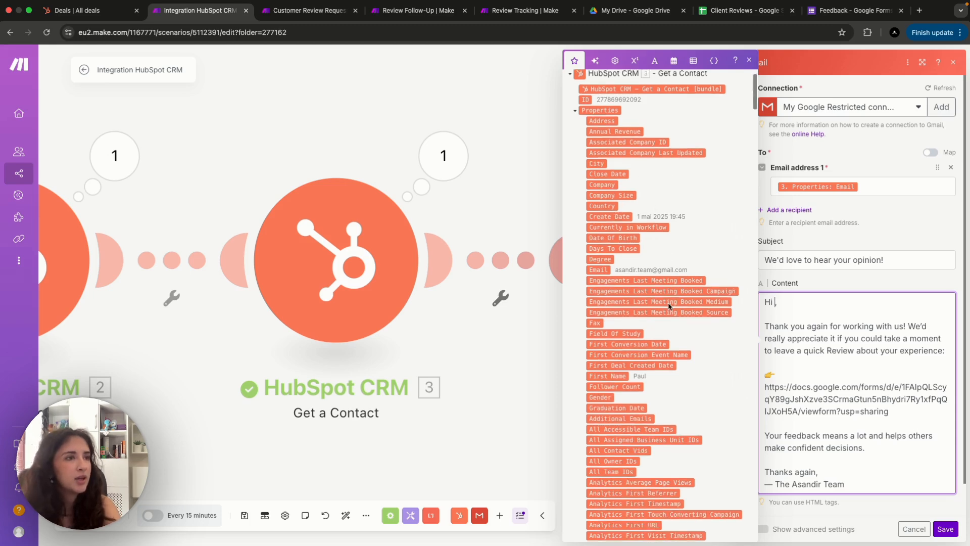
{"action": "left_click", "coordinate": [622, 372]}
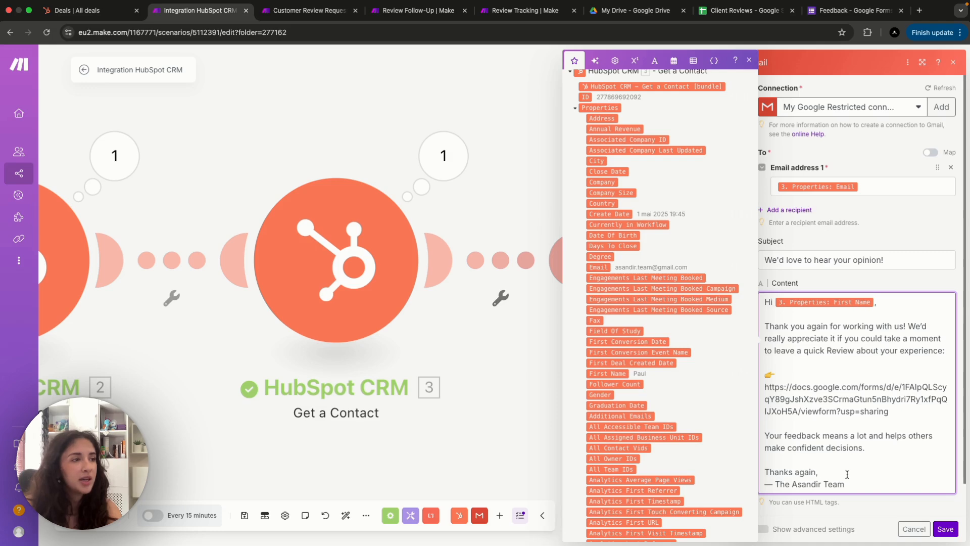
{"action": "left_click", "coordinate": [946, 529]}
{"action": "scroll", "coordinate": [810, 409], "scroll_direction": "right", "scroll_amount": 6}
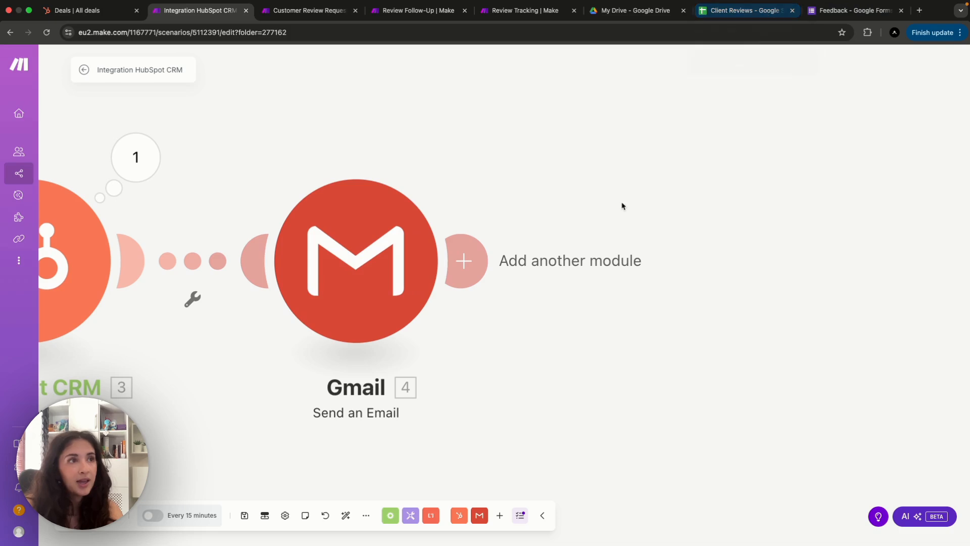
Add a Google Sheets Add a Row module after Gmail, locating the Client Reviews spreadsheet by path
{"action": "left_click", "coordinate": [581, 261]}
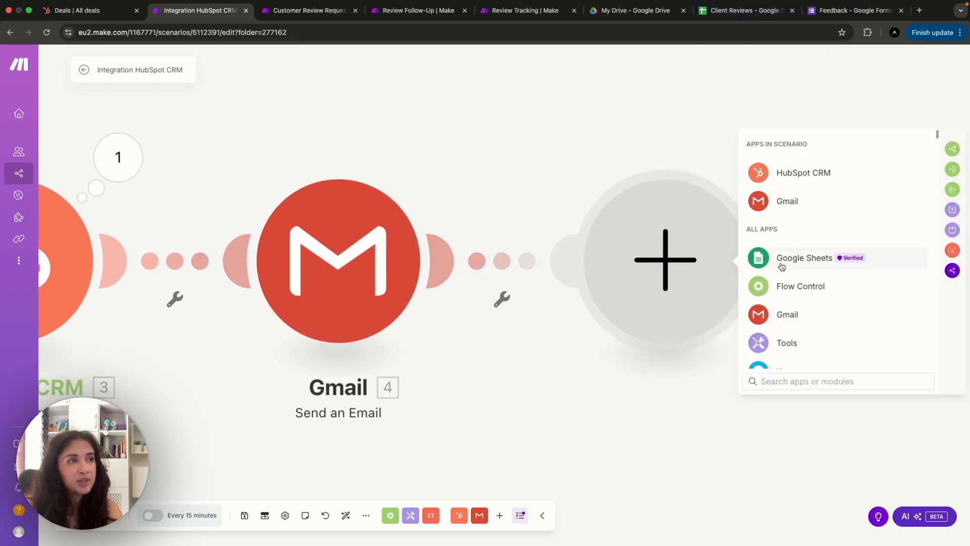
{"action": "left_click", "coordinate": [782, 266]}
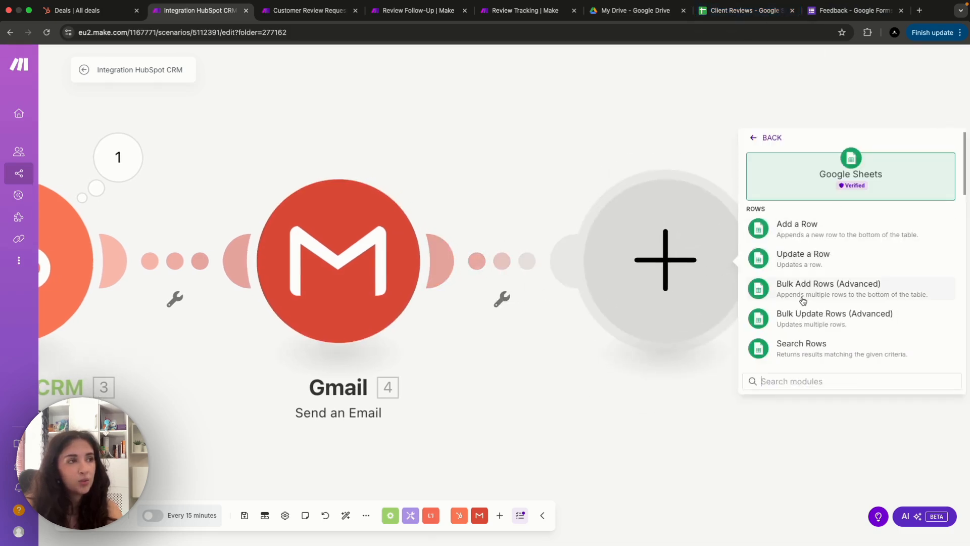
{"action": "left_click", "coordinate": [801, 234]}
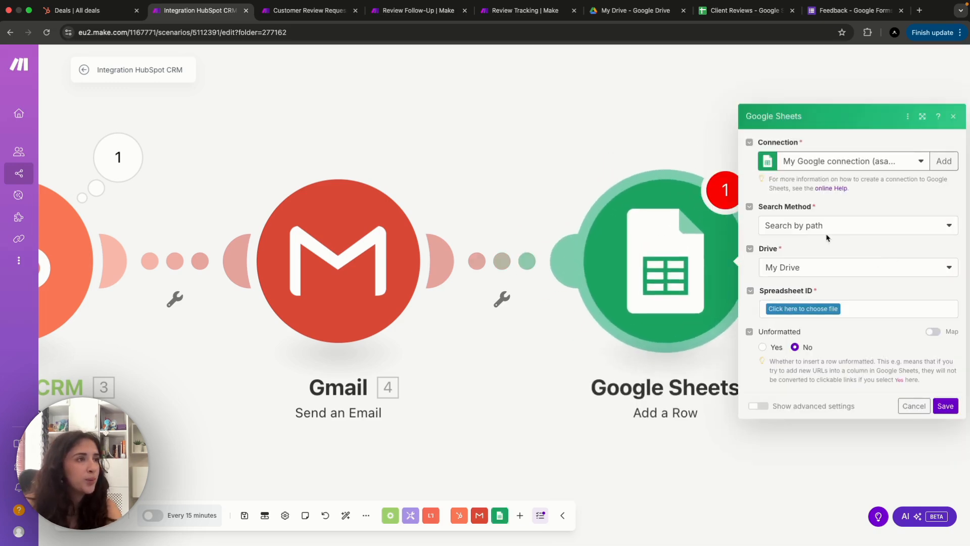
{"action": "left_click", "coordinate": [828, 227]}
{"action": "left_click", "coordinate": [821, 243]}
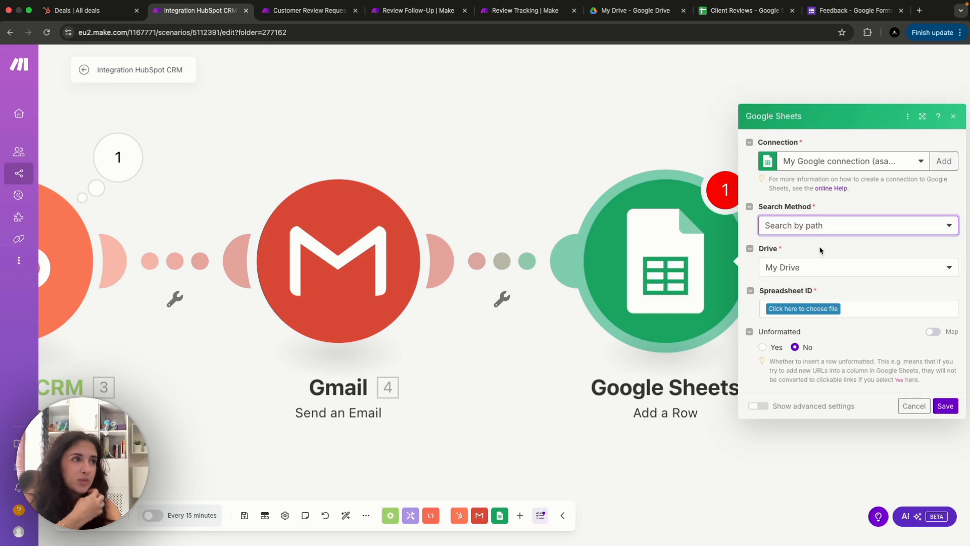
{"action": "left_click", "coordinate": [827, 307]}
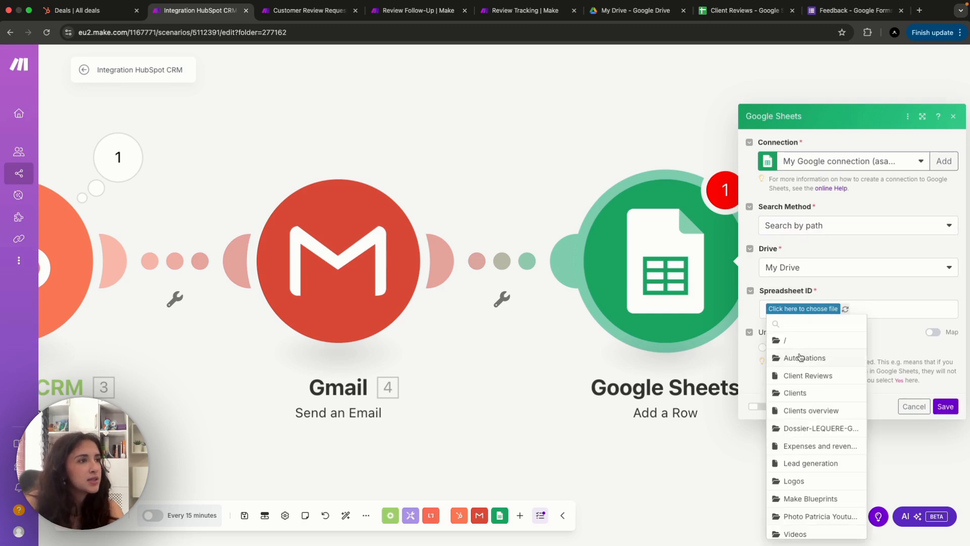
{"action": "left_click", "coordinate": [811, 375]}
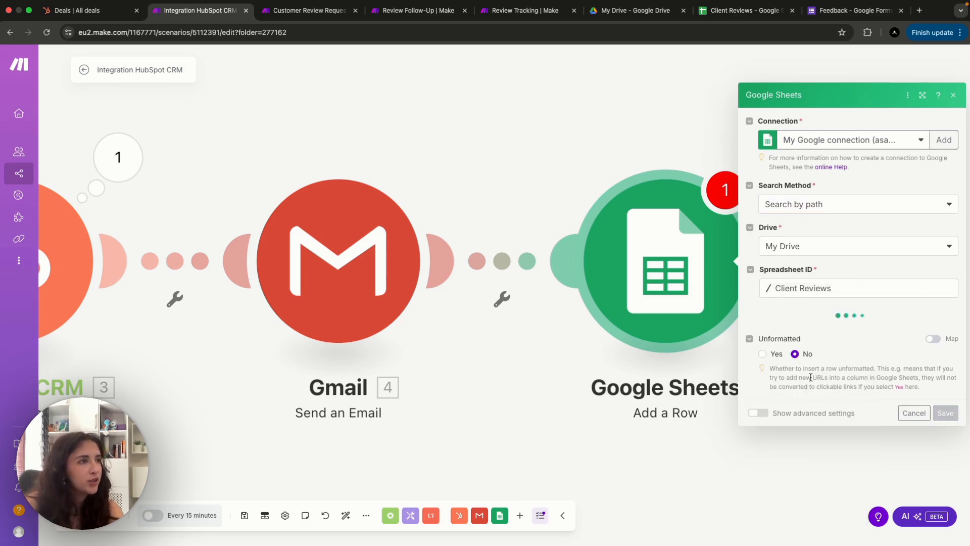
{"action": "left_click", "coordinate": [814, 334]}
Choose Sheet1 and map Deal Name into column A and the contact's First Name into column B
{"action": "left_click", "coordinate": [813, 358]}
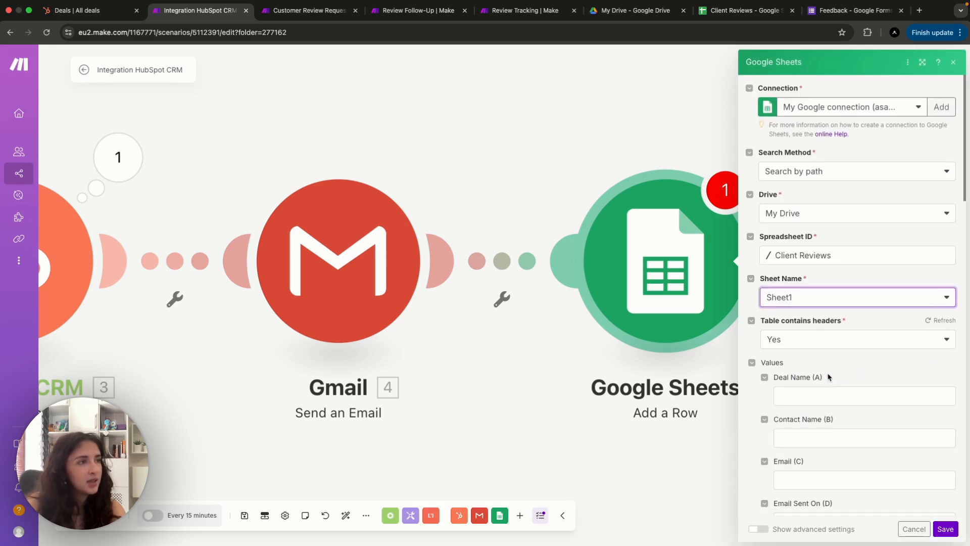
{"action": "scroll", "coordinate": [828, 377], "scroll_direction": "down", "scroll_amount": 2}
{"action": "left_click", "coordinate": [809, 300]}
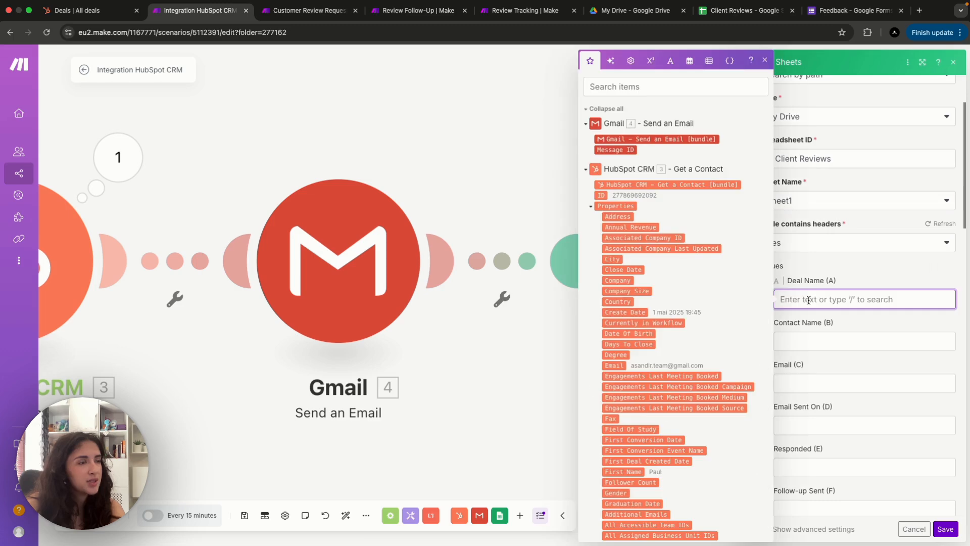
{"action": "scroll", "coordinate": [704, 273], "scroll_direction": "down", "scroll_amount": 10}
{"action": "scroll", "coordinate": [704, 273], "scroll_direction": "up", "scroll_amount": 15}
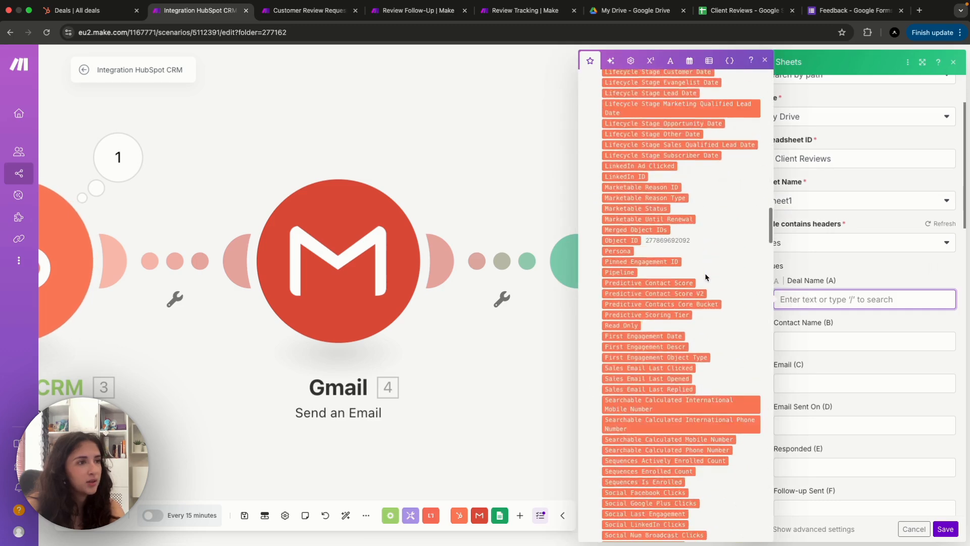
{"action": "scroll", "coordinate": [699, 391], "scroll_direction": "down", "scroll_amount": 2}
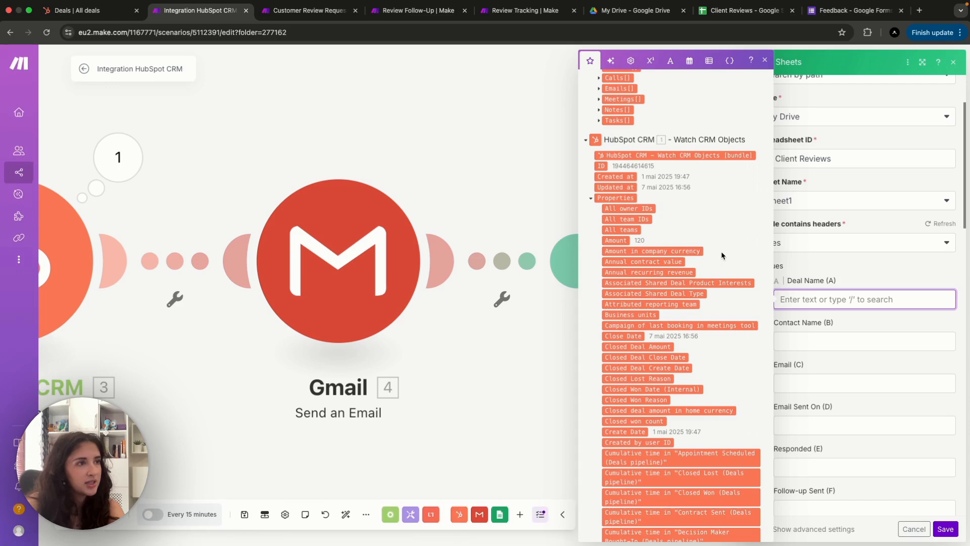
{"action": "scroll", "coordinate": [705, 369], "scroll_direction": "down", "scroll_amount": 15}
{"action": "scroll", "coordinate": [705, 369], "scroll_direction": "down", "scroll_amount": 5}
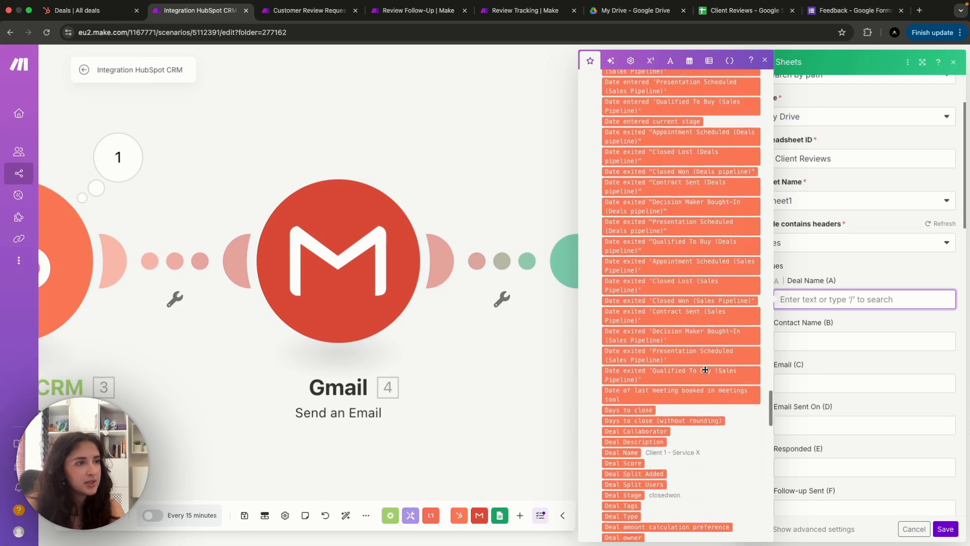
{"action": "left_click", "coordinate": [631, 453]}
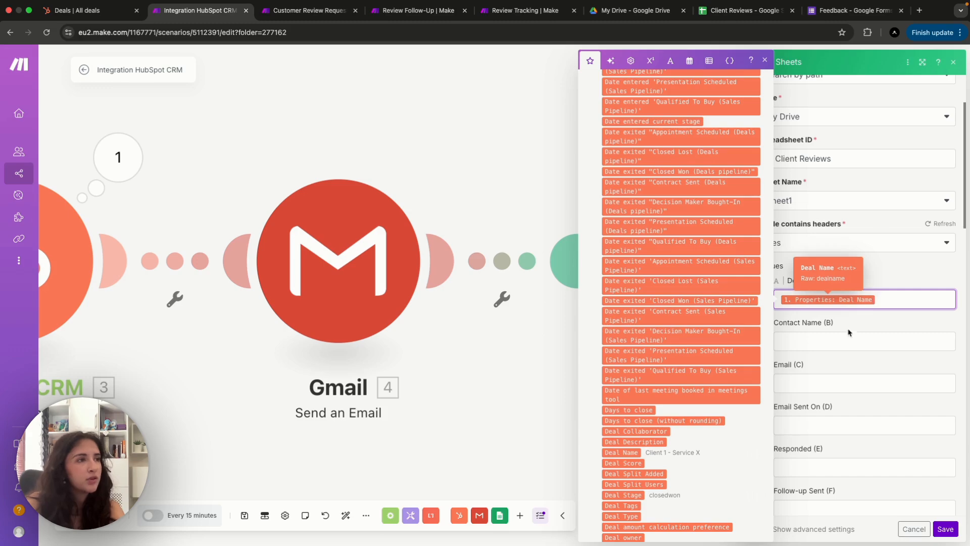
{"action": "left_click", "coordinate": [829, 337]}
{"action": "scroll", "coordinate": [675, 289], "scroll_direction": "up", "scroll_amount": 20}
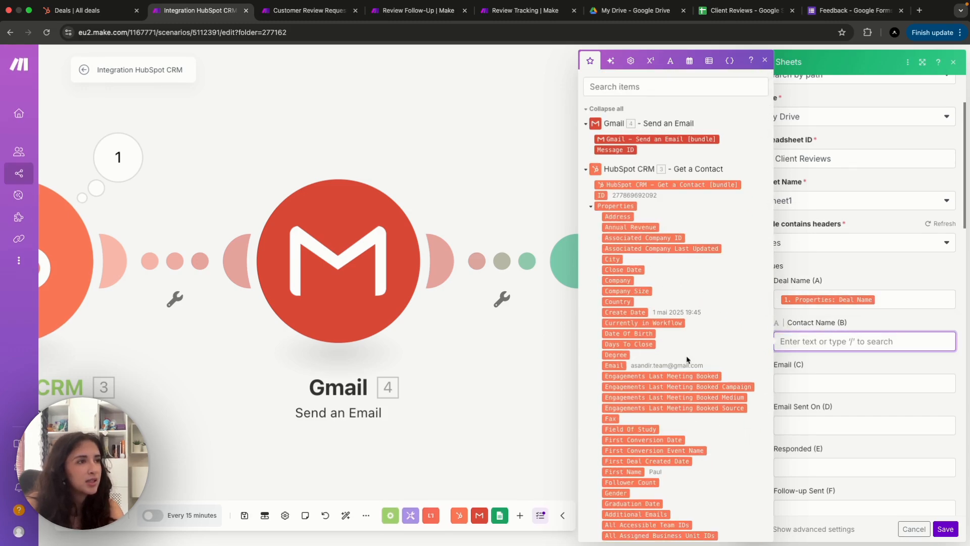
{"action": "scroll", "coordinate": [638, 398], "scroll_direction": "down", "scroll_amount": 3}
{"action": "left_click", "coordinate": [623, 413]}
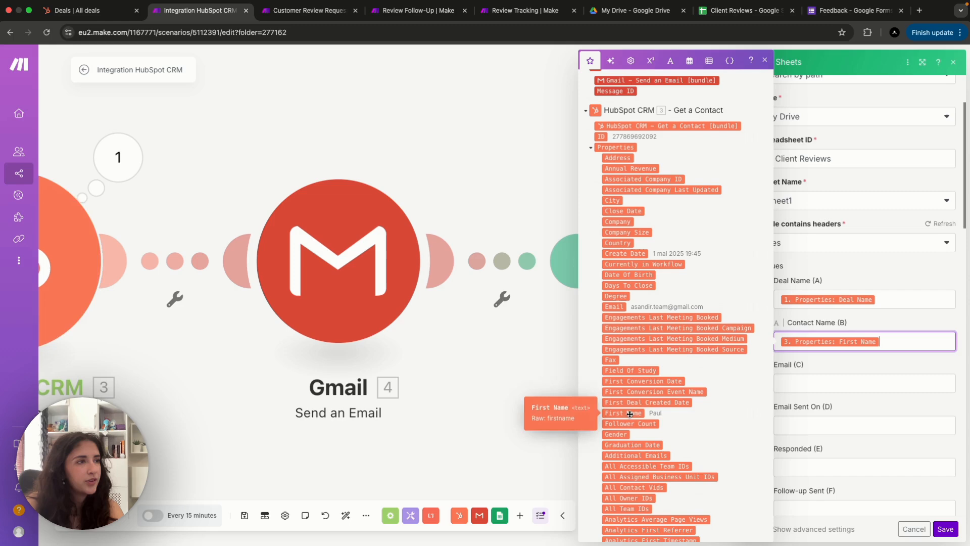
Map the contact's Email into column C and 'now' into Email Sent On (D), then save
{"action": "left_click", "coordinate": [818, 382]}
{"action": "left_click", "coordinate": [622, 307]}
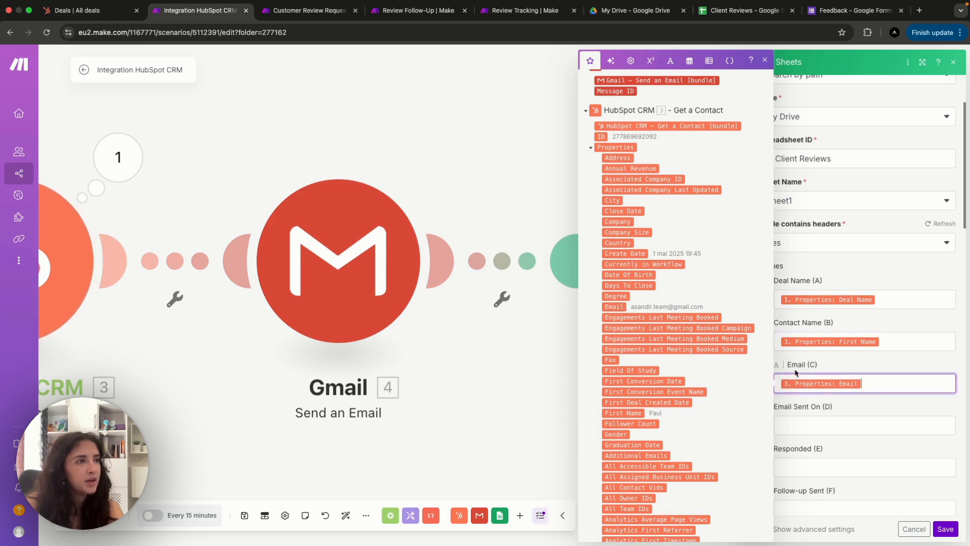
{"action": "left_click", "coordinate": [795, 424]}
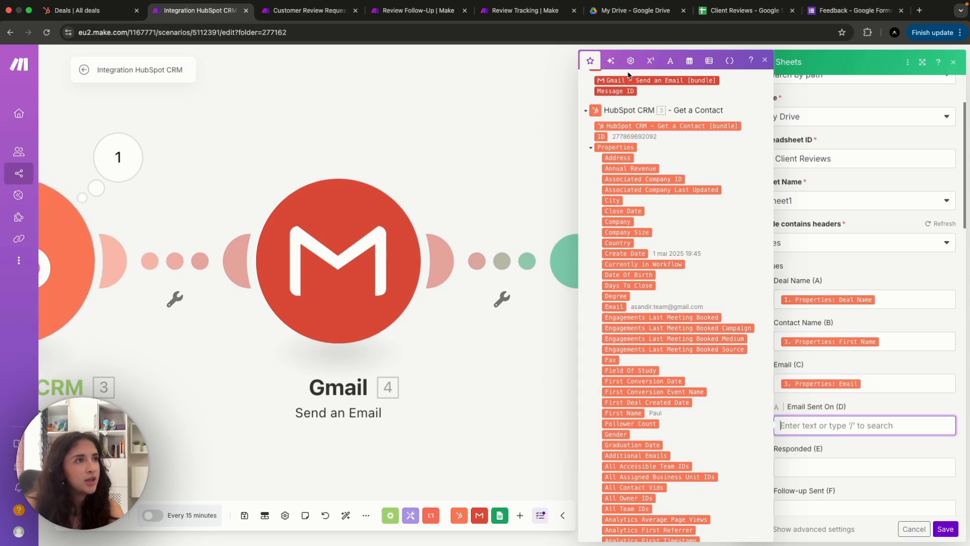
{"action": "left_click", "coordinate": [694, 61]}
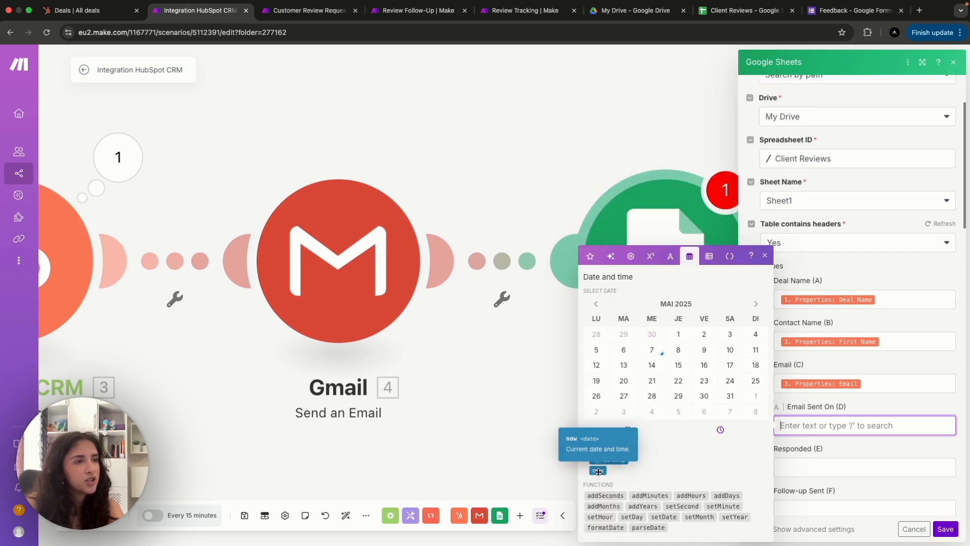
{"action": "left_click", "coordinate": [599, 471]}
{"action": "left_click", "coordinate": [834, 449]}
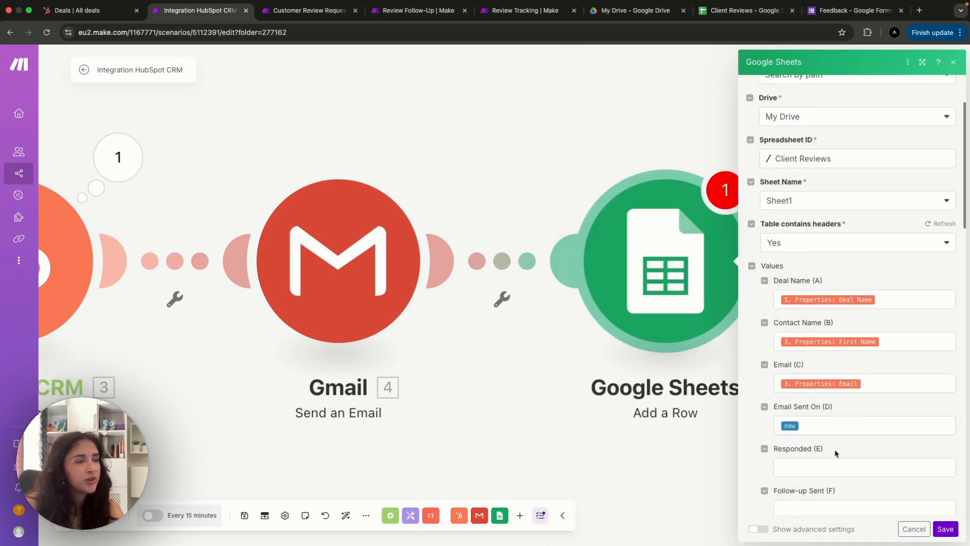
{"action": "scroll", "coordinate": [840, 485], "scroll_direction": "down", "scroll_amount": 5}
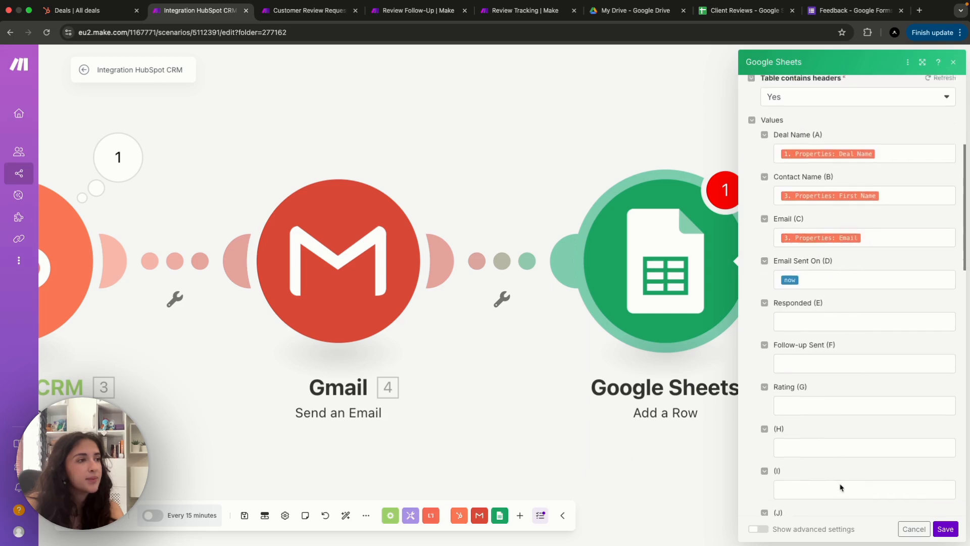
{"action": "left_click", "coordinate": [945, 529]}
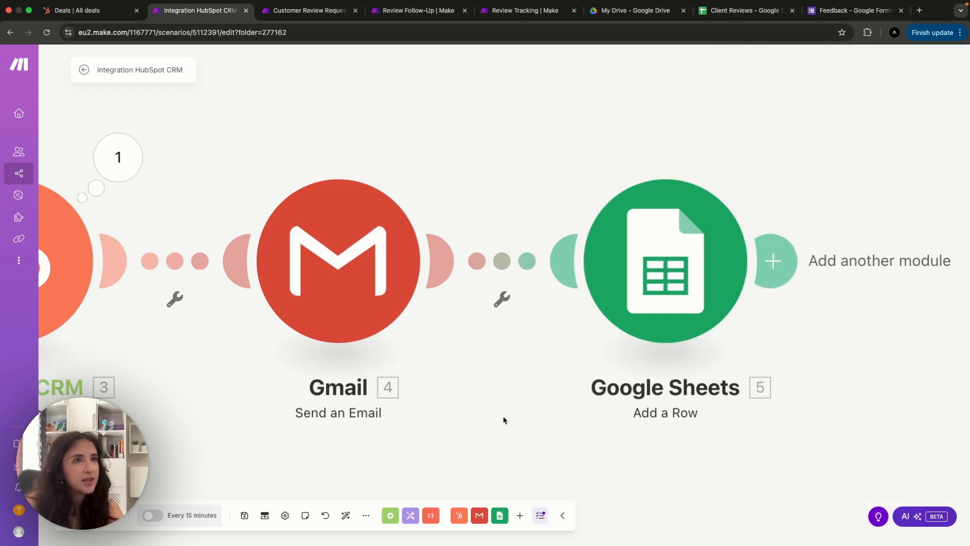
Move the Client 1 - Service X deal out of Contract Sent in HubSpot and return to Make
{"action": "left_click", "coordinate": [92, 12]}
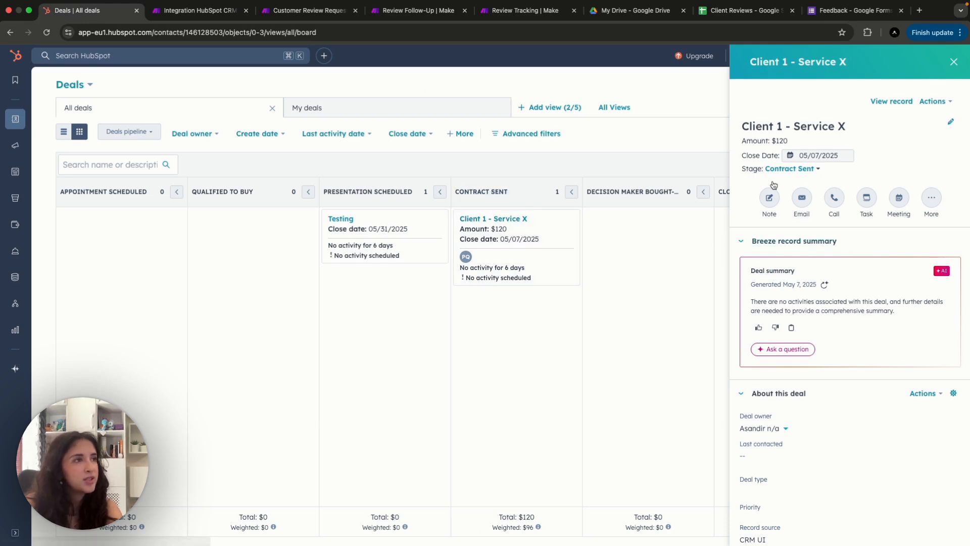
{"action": "left_click", "coordinate": [790, 168]}
{"action": "key", "text": "Escape"}
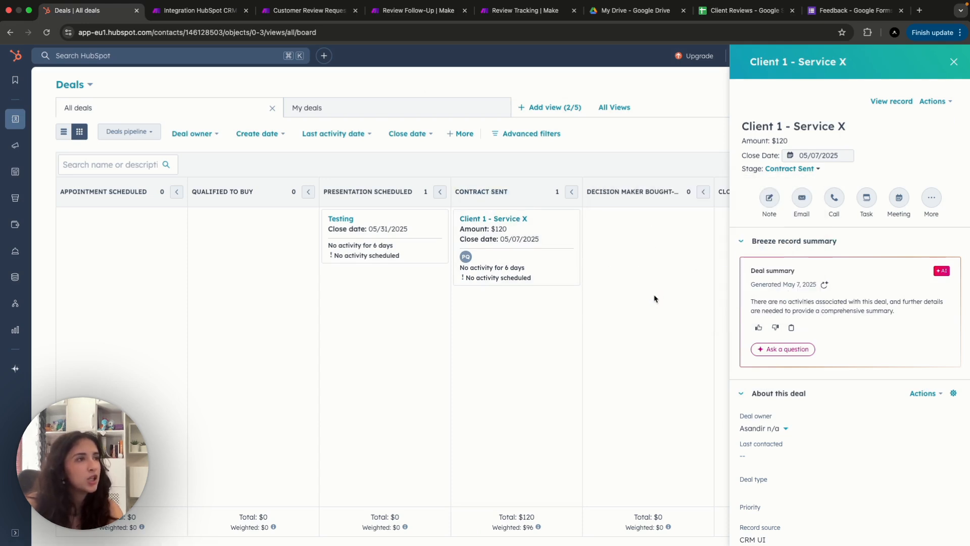
{"action": "left_click", "coordinate": [197, 10]}
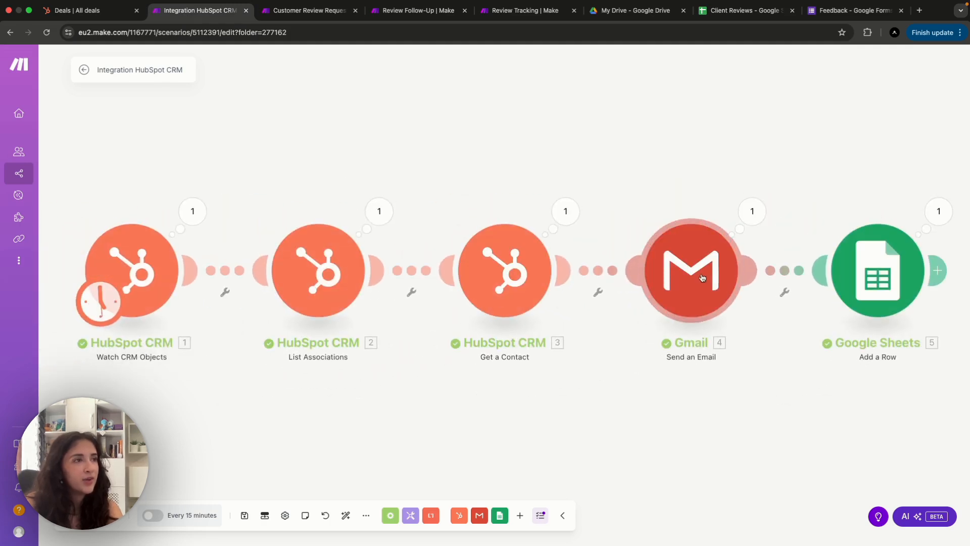
Inspect the subject and content the Gmail module sent during the test run
{"action": "left_click", "coordinate": [742, 232]}
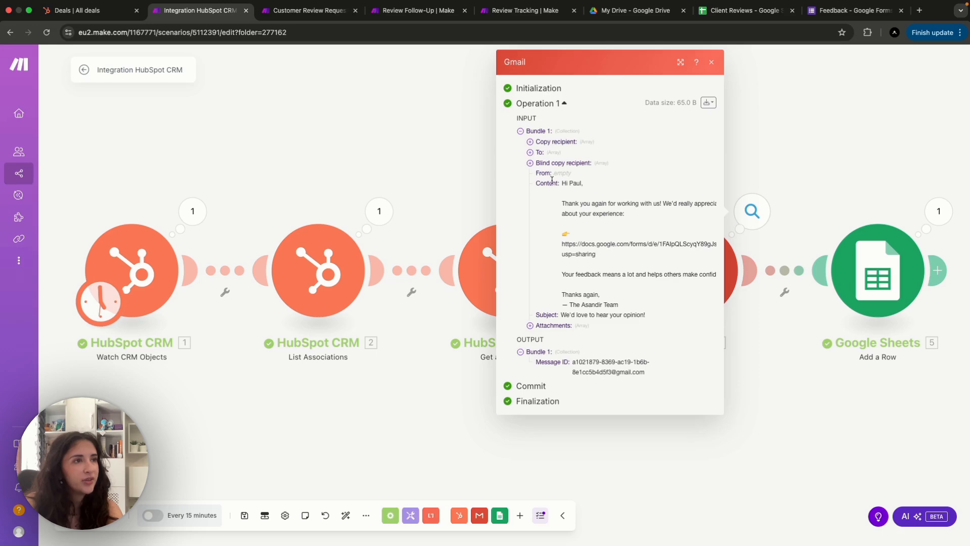
{"action": "left_click_drag", "start_coordinate": [537, 182], "coordinate": [619, 324]}
{"action": "left_click", "coordinate": [767, 350]}
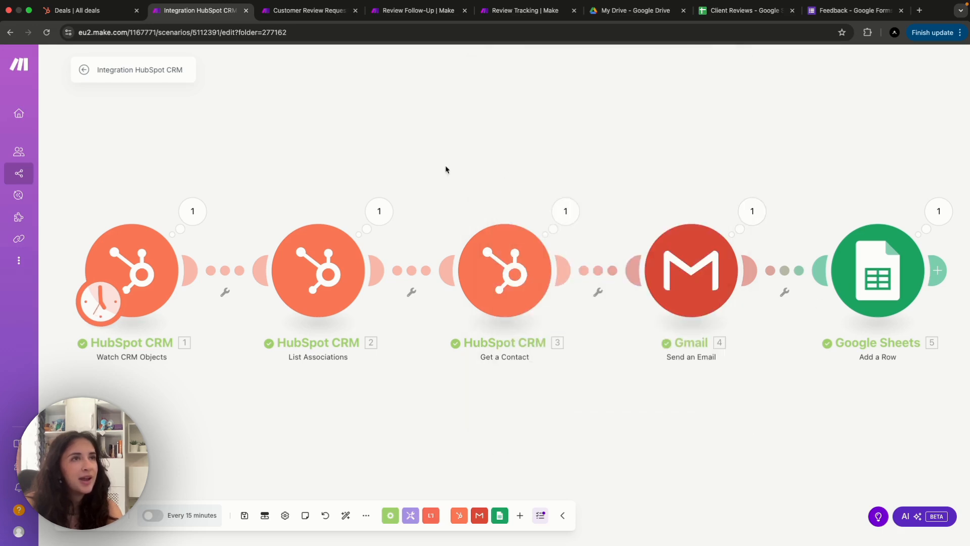
{"action": "left_click", "coordinate": [744, 12]}
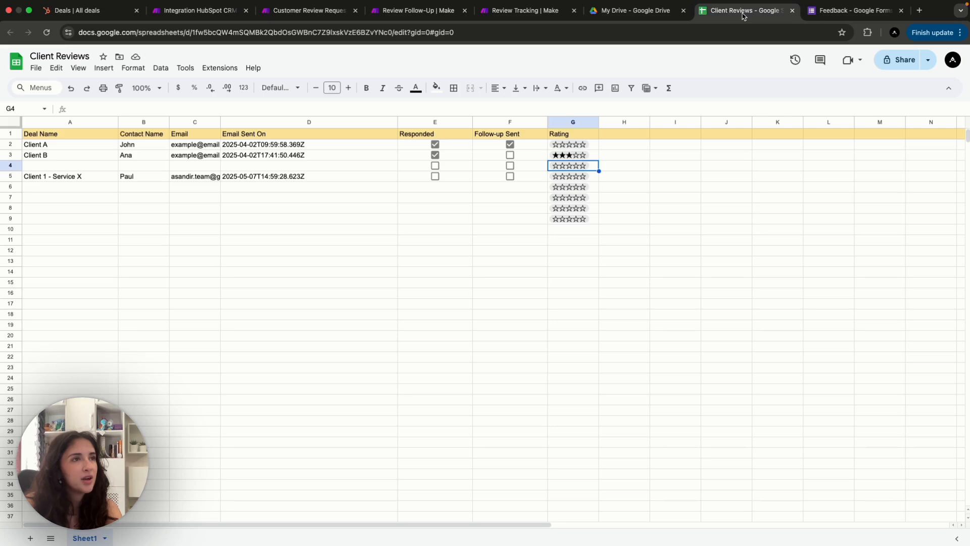
Select row 5 to check the newly added Client 1 - Service X entry
{"action": "left_click", "coordinate": [10, 176]}
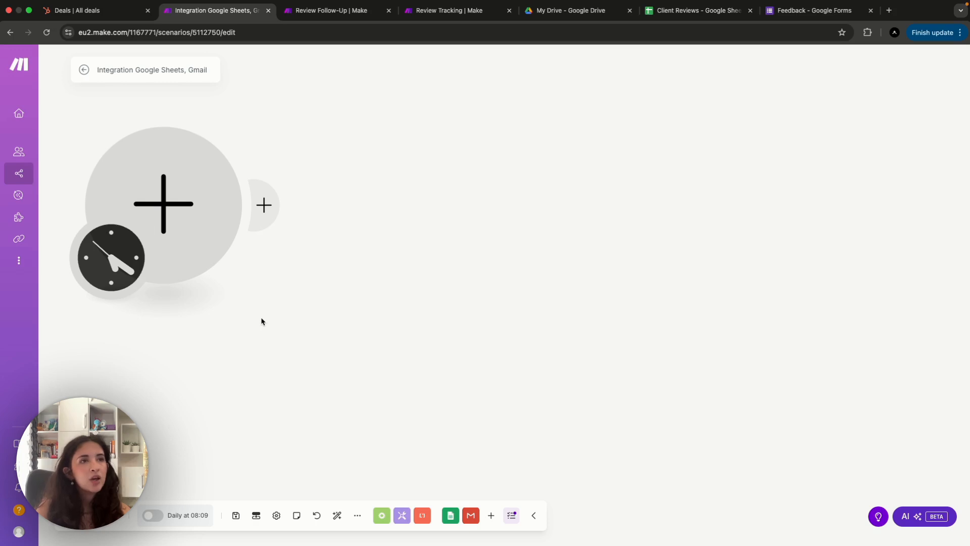
Add Google Sheets Search Rows as the scenario's first module
{"action": "left_click", "coordinate": [170, 204]}
{"action": "left_click", "coordinate": [303, 203]}
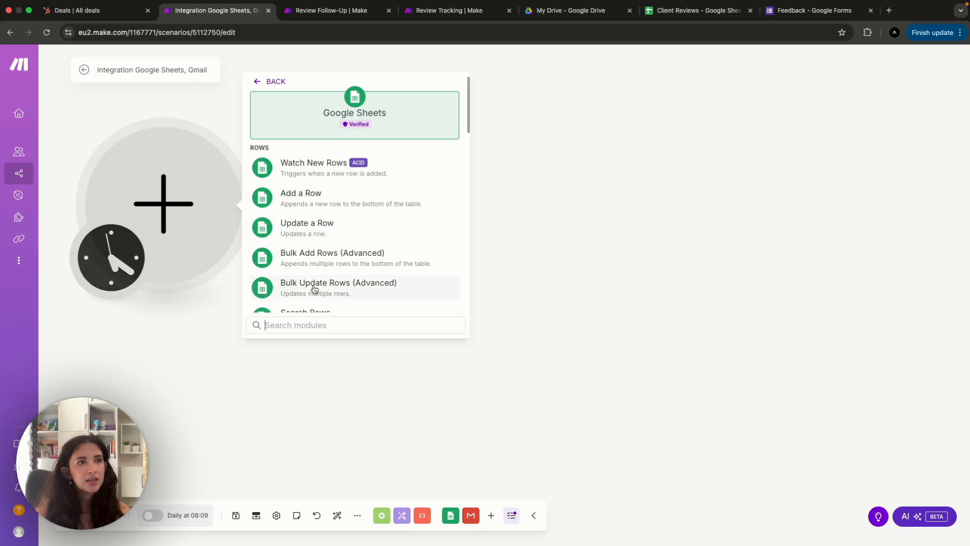
{"action": "scroll", "coordinate": [314, 287], "scroll_direction": "down", "scroll_amount": 3}
{"action": "left_click", "coordinate": [309, 231]}
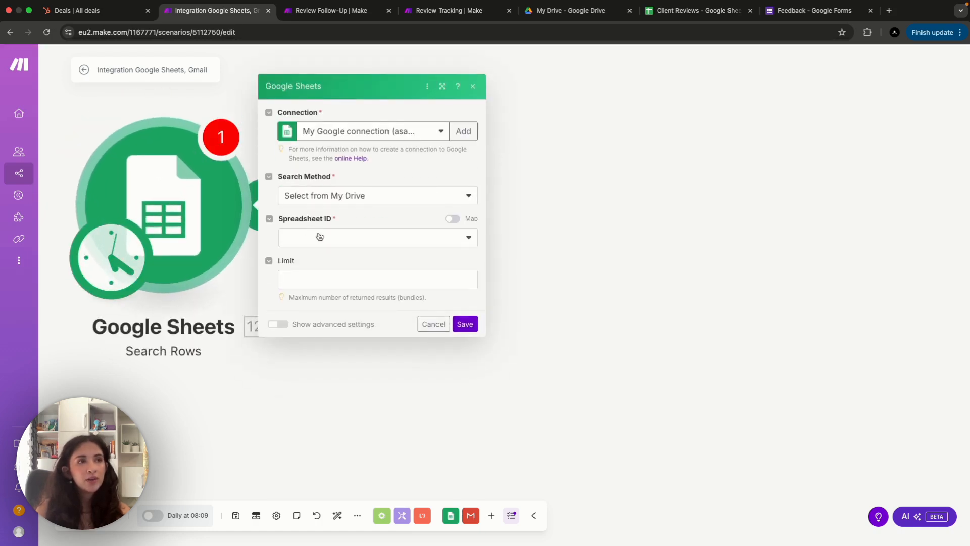
Choose the Client Reviews spreadsheet and its Sheet1 sheet in Search Rows
{"action": "left_click", "coordinate": [321, 235]}
{"action": "left_click", "coordinate": [324, 308]}
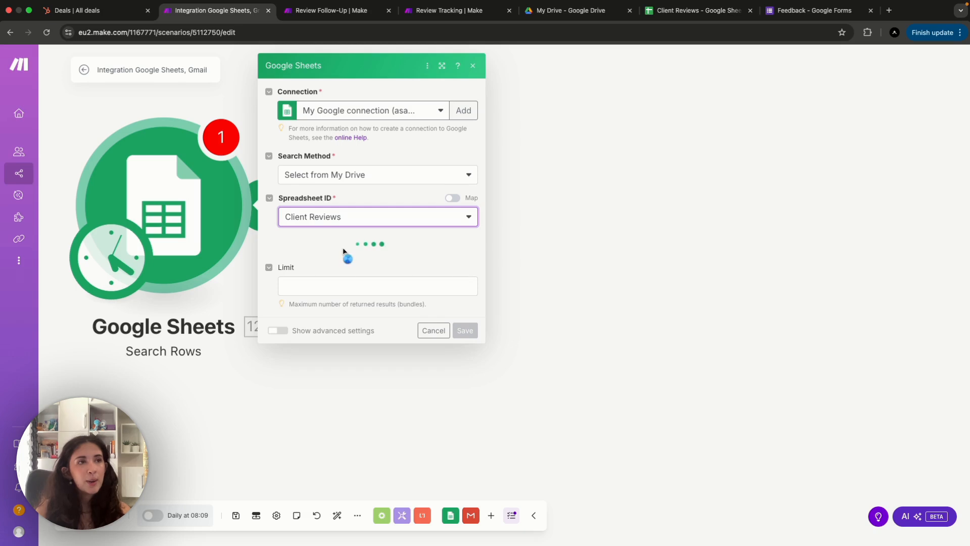
{"action": "left_click", "coordinate": [341, 258]}
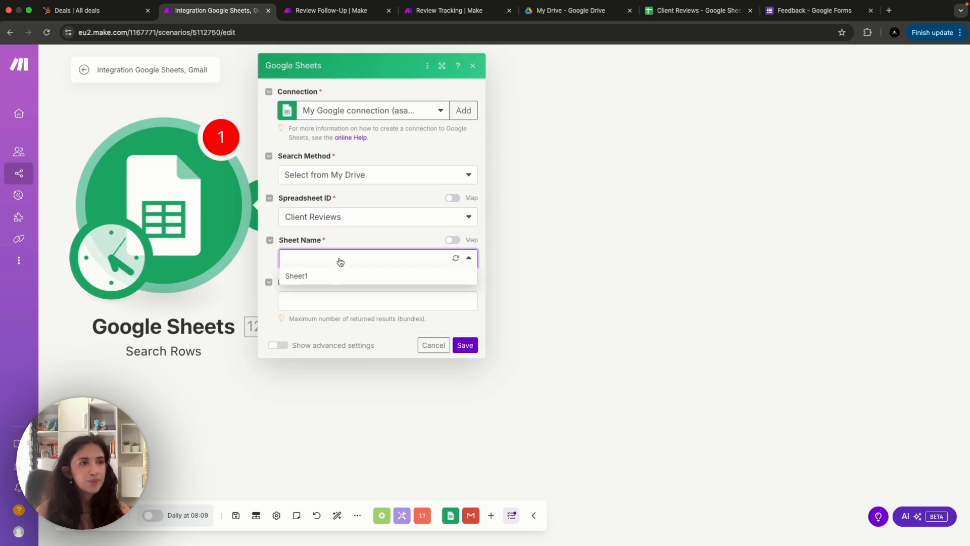
{"action": "left_click", "coordinate": [326, 278]}
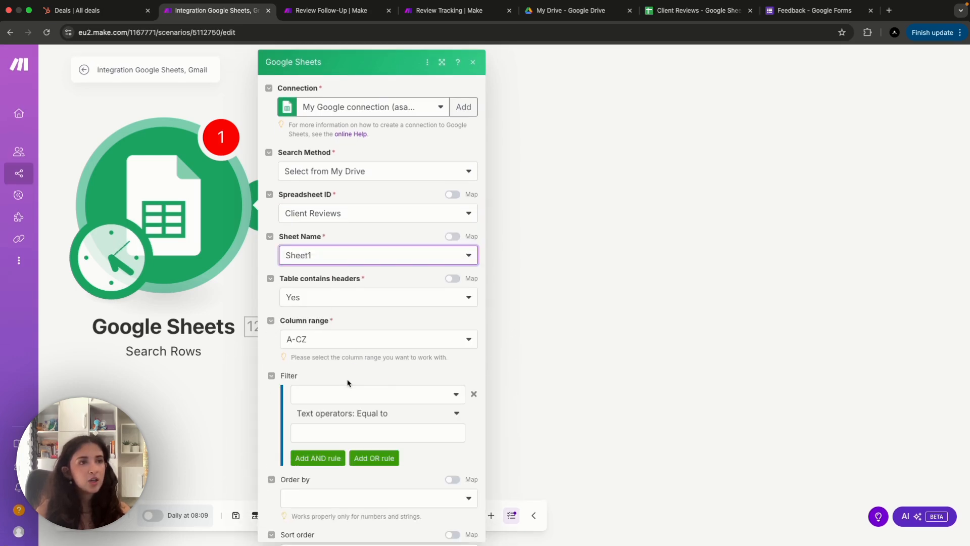
{"action": "scroll", "coordinate": [346, 389], "scroll_direction": "down", "scroll_amount": 3}
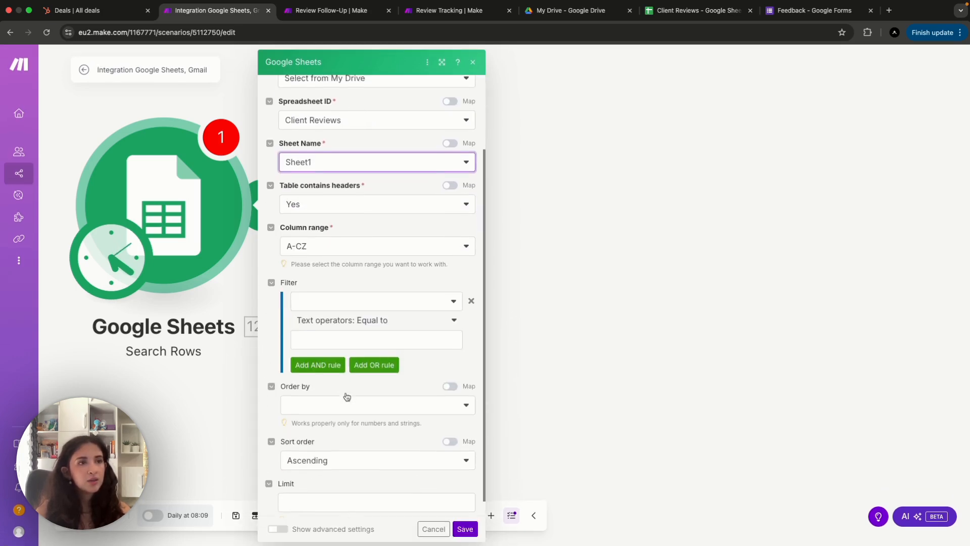
Filter Search Rows on Email Sent On (D) earlier than addDays(now; -7)
{"action": "left_click", "coordinate": [330, 293]}
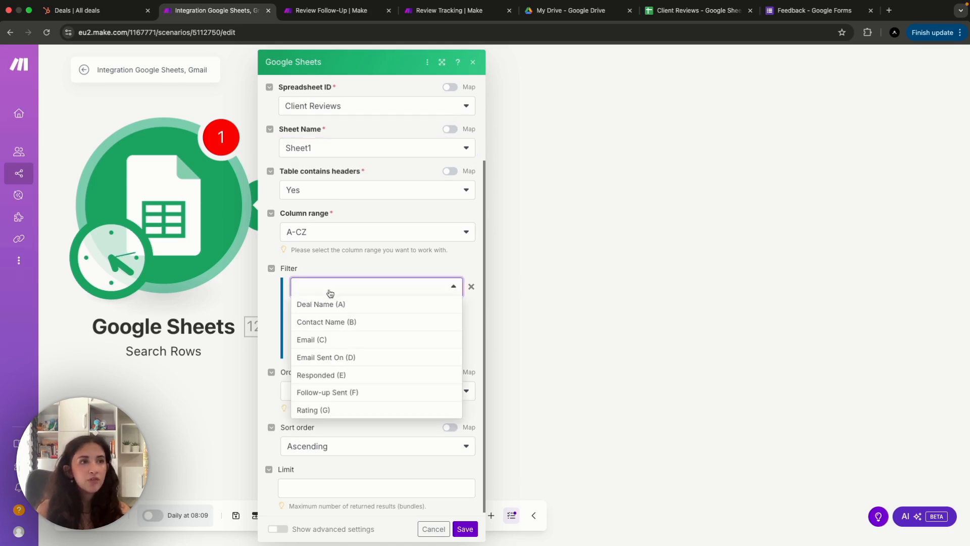
{"action": "left_click", "coordinate": [333, 361]}
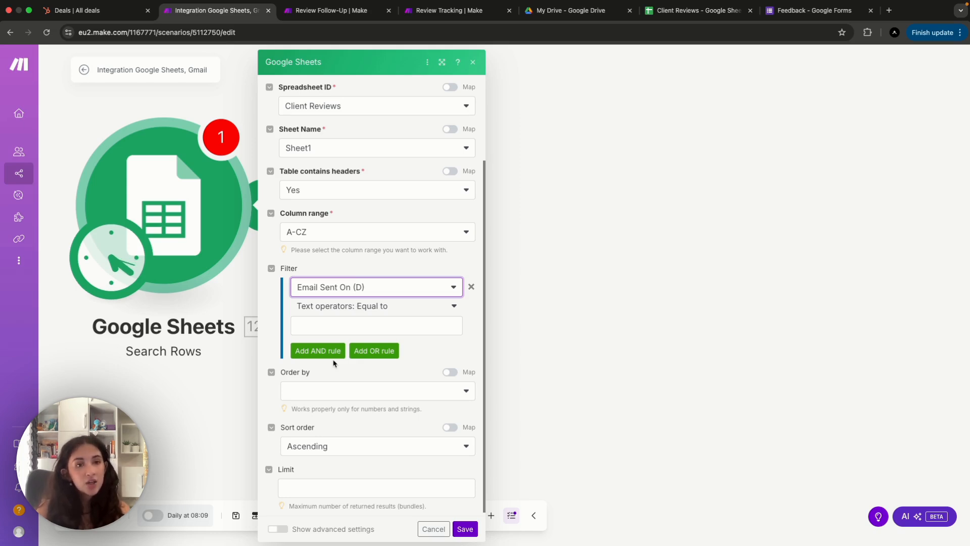
{"action": "left_click", "coordinate": [350, 309]}
{"action": "scroll", "coordinate": [362, 439], "scroll_direction": "down", "scroll_amount": 15}
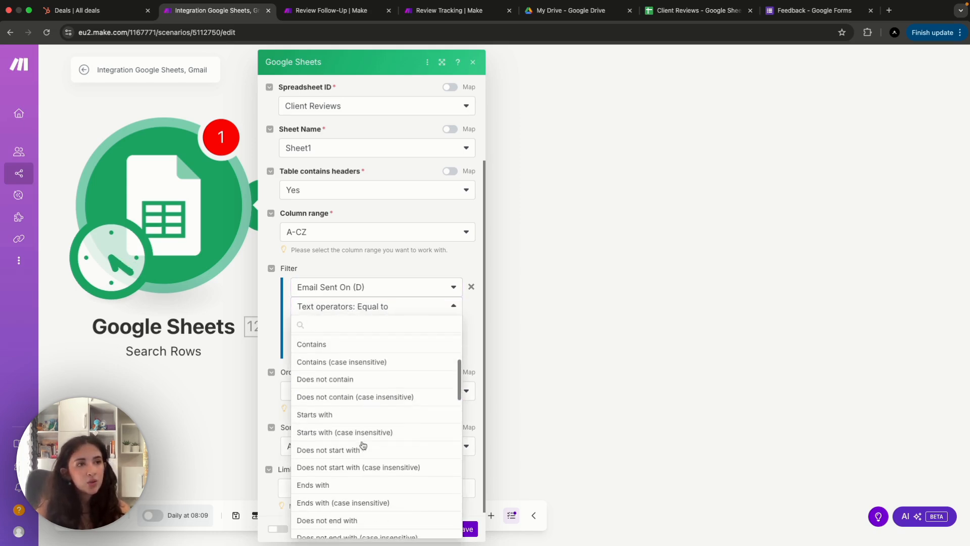
{"action": "scroll", "coordinate": [363, 444], "scroll_direction": "down", "scroll_amount": 3}
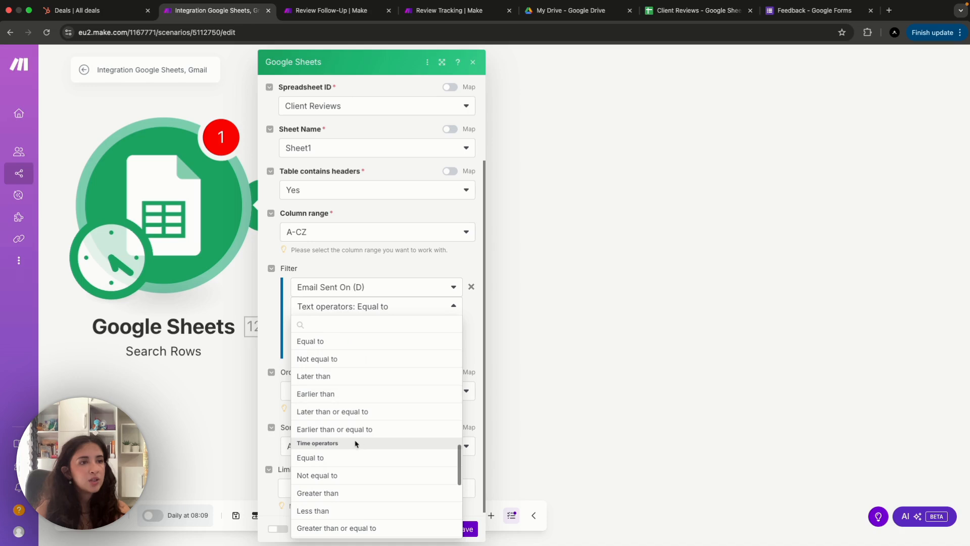
{"action": "scroll", "coordinate": [346, 504], "scroll_direction": "down", "scroll_amount": 2}
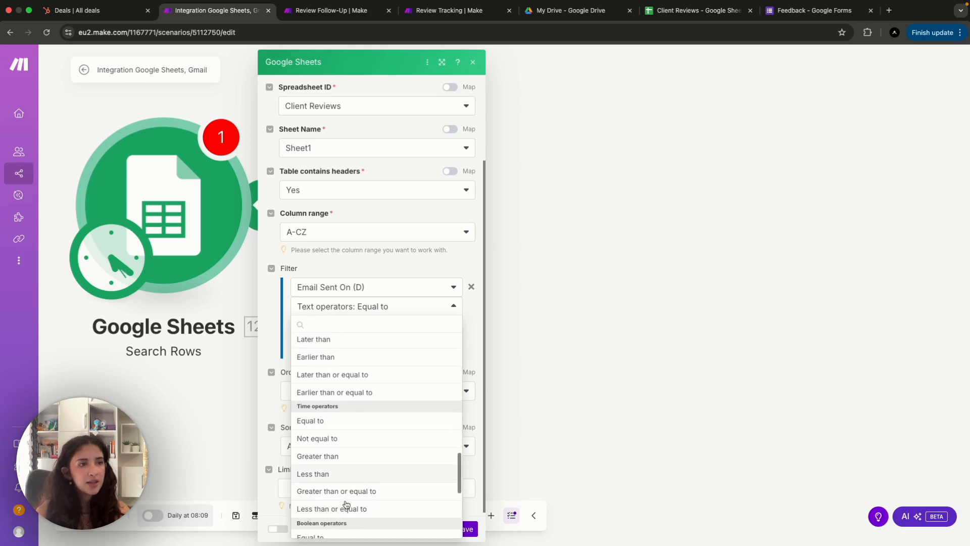
{"action": "scroll", "coordinate": [336, 457], "scroll_direction": "up", "scroll_amount": 6}
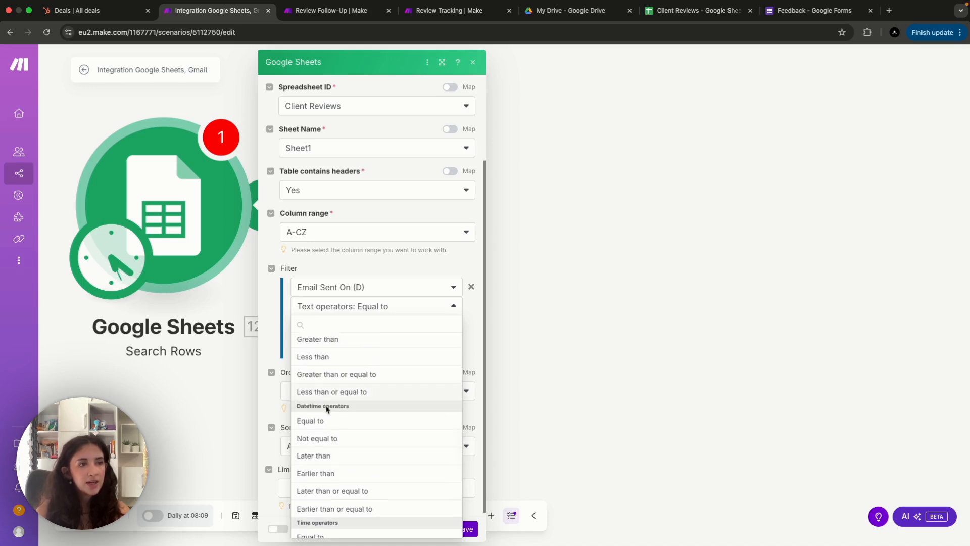
{"action": "left_click", "coordinate": [329, 473]}
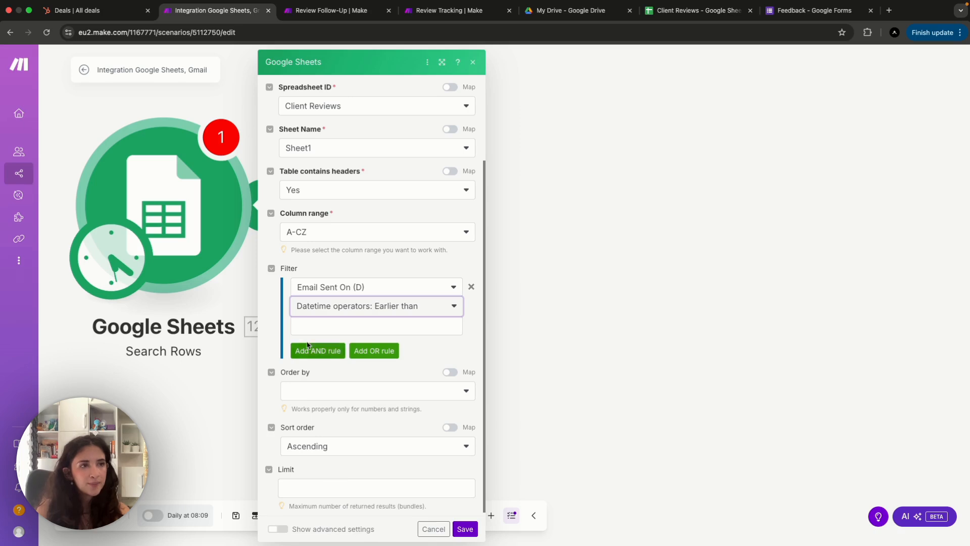
{"action": "left_click", "coordinate": [367, 326]}
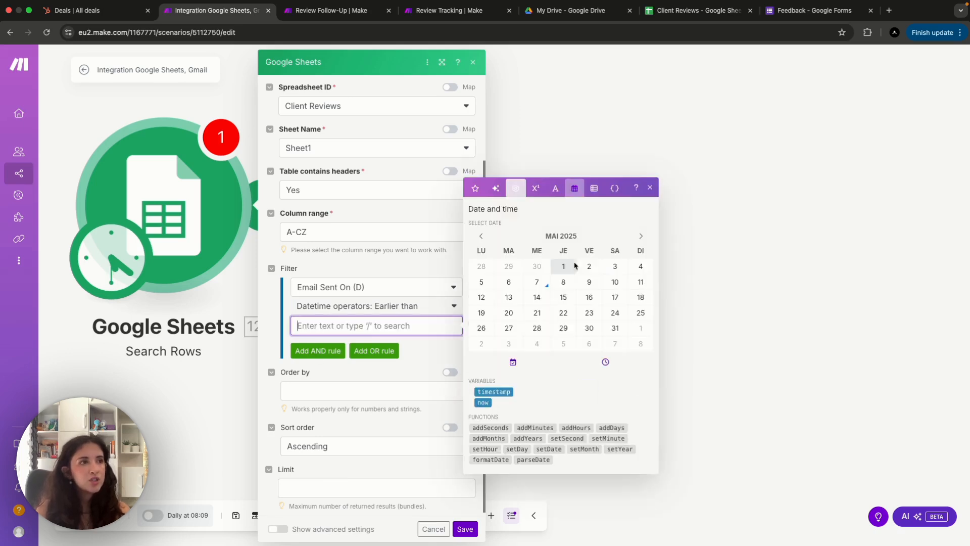
{"action": "left_click", "coordinate": [602, 428]}
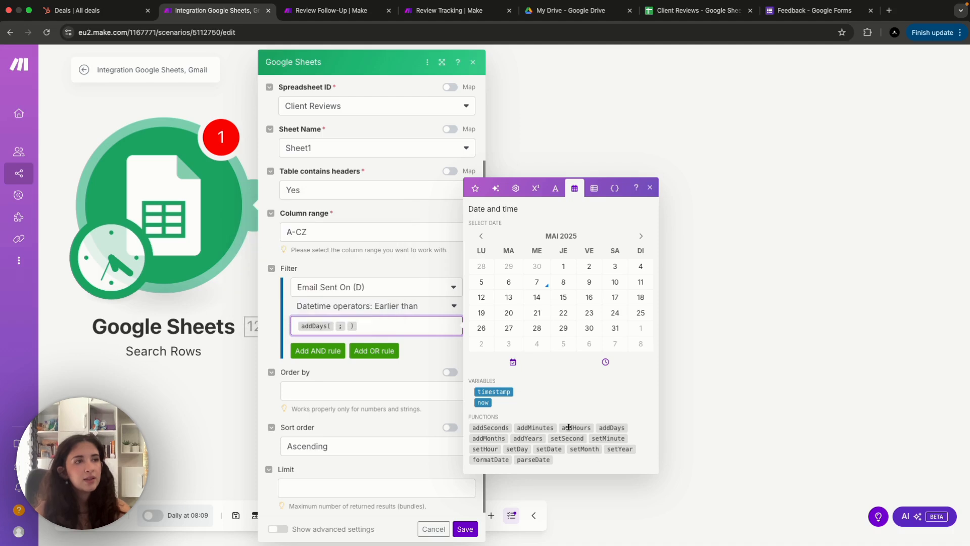
{"action": "left_click", "coordinate": [483, 402]}
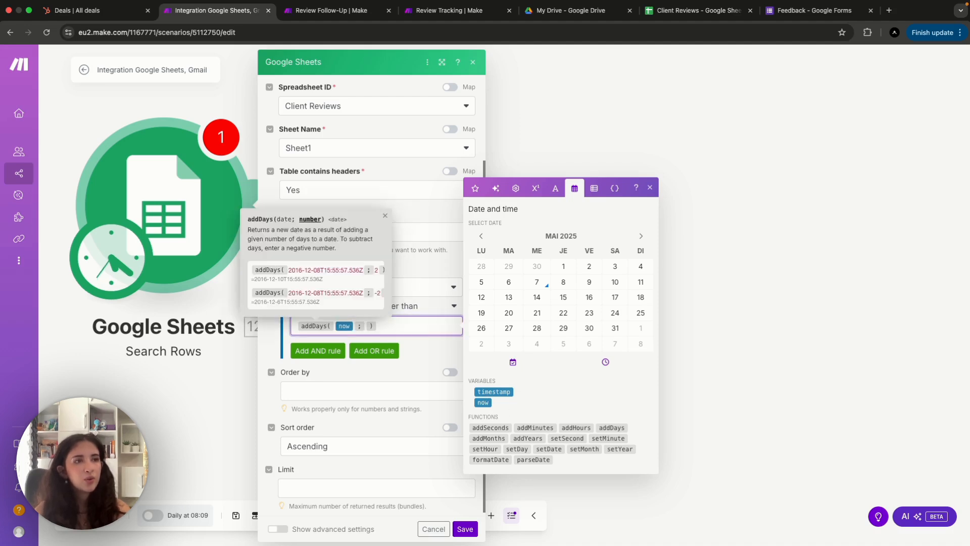
{"action": "type", "text": "- "}
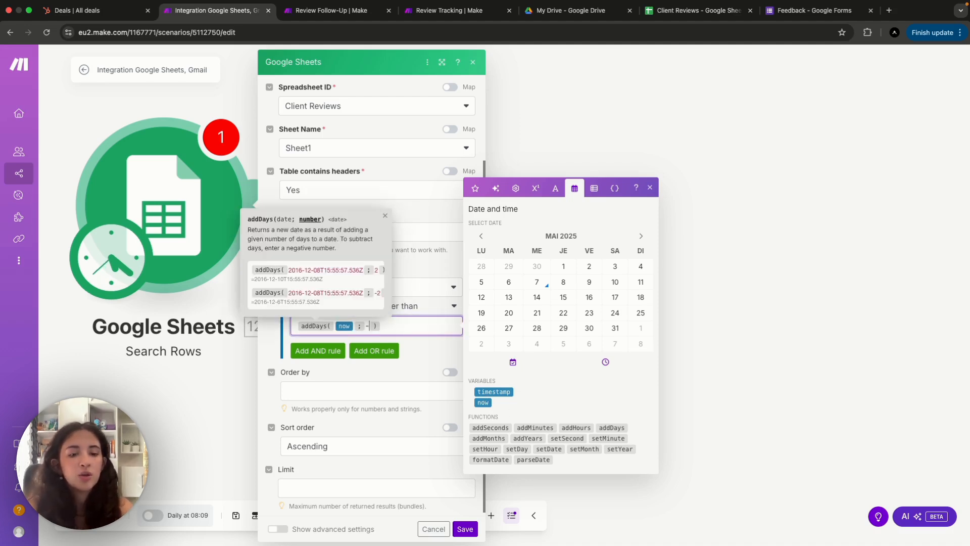
{"action": "type", "text": "7"}
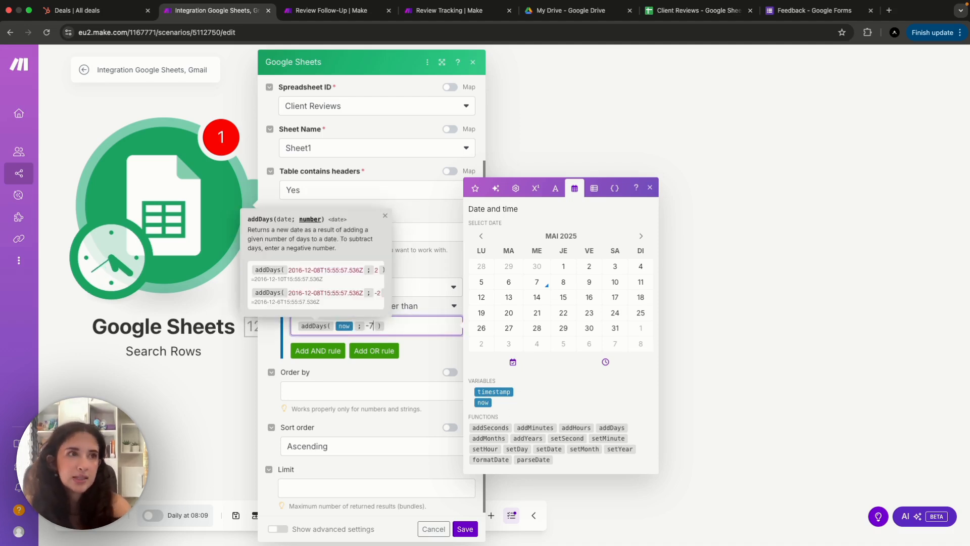
{"action": "left_click", "coordinate": [425, 349]}
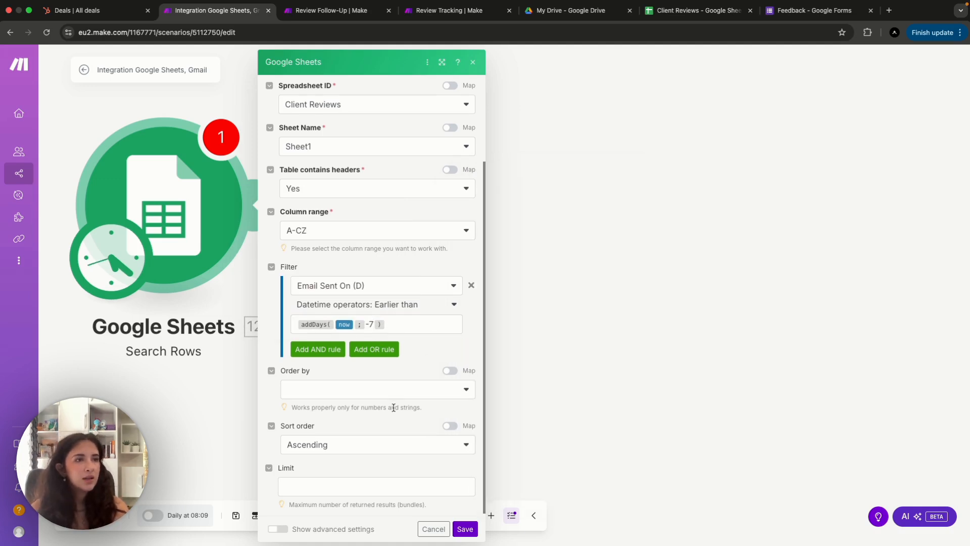
Add an AND rule requiring Responded (E) to equal FALSE
{"action": "left_click", "coordinate": [317, 348]}
{"action": "left_click", "coordinate": [338, 374]}
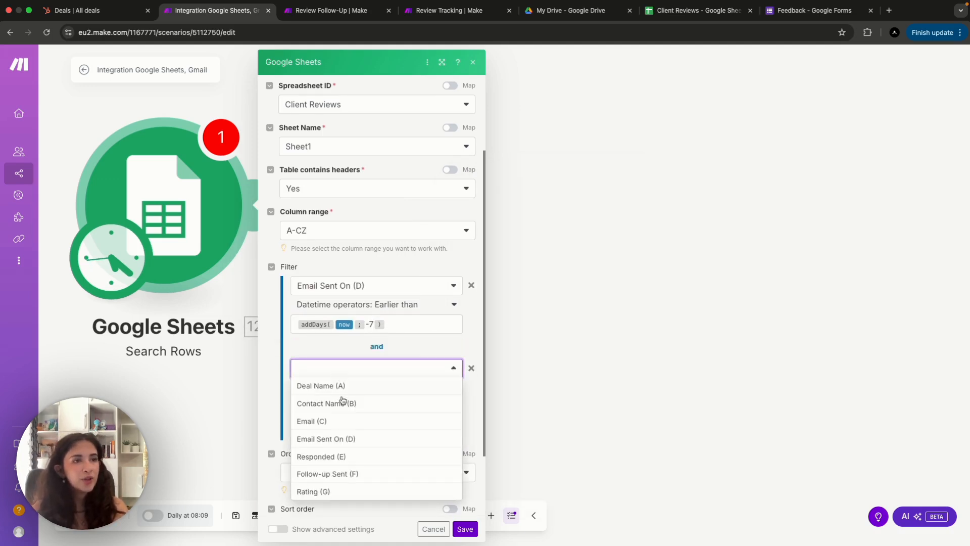
{"action": "left_click", "coordinate": [338, 456]}
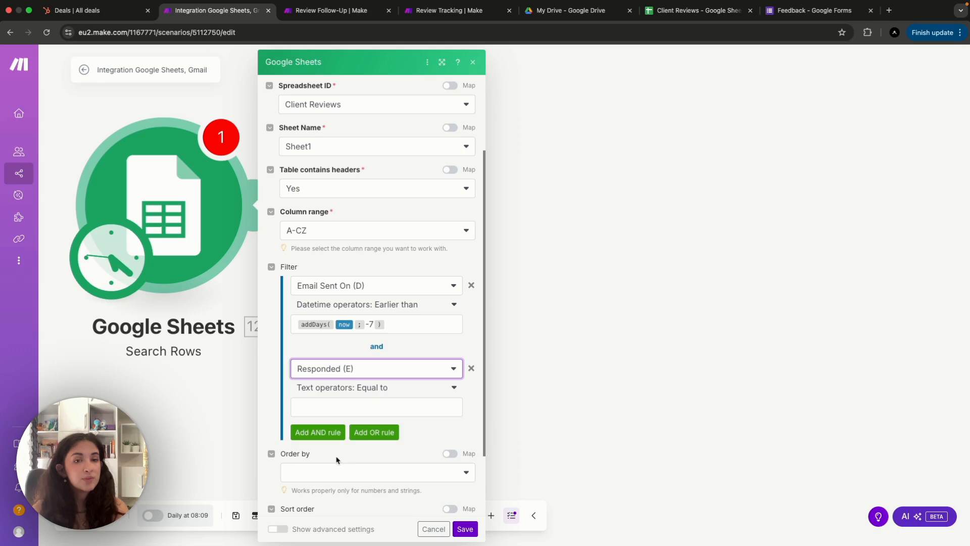
{"action": "left_click", "coordinate": [316, 403]}
{"action": "type", "text": "F"}
{"action": "key", "text": "BackSpace"}
{"action": "type", "text": "FA"}
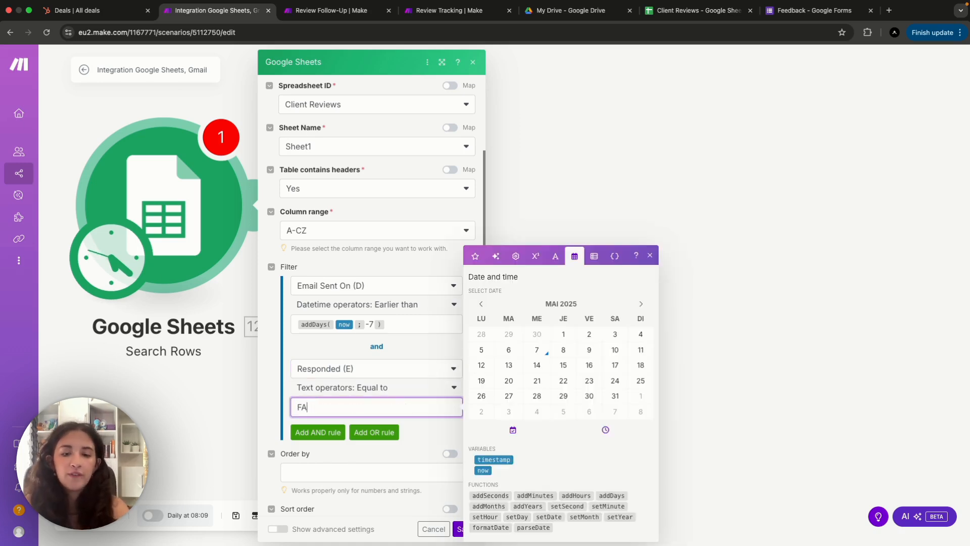
{"action": "type", "text": "LSE"}
{"action": "left_click", "coordinate": [429, 436]}
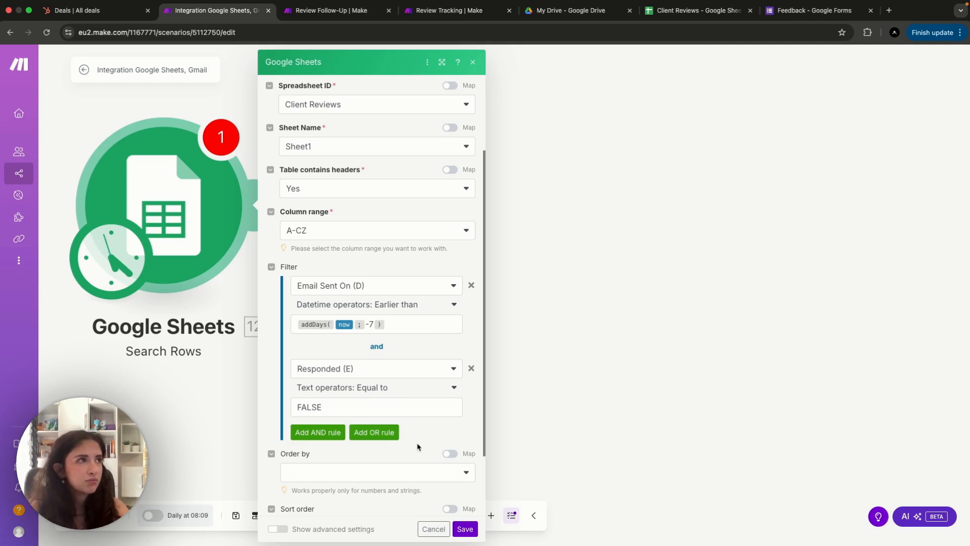
Add an AND rule requiring Follow-up Sent (F) to equal FALSE, then save the module
{"action": "left_click", "coordinate": [310, 434]}
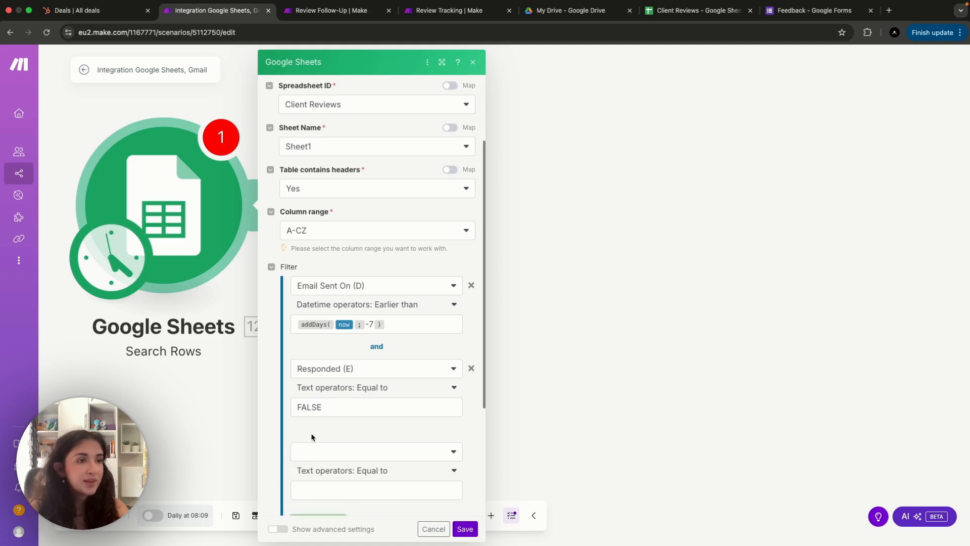
{"action": "left_click", "coordinate": [339, 458]}
{"action": "scroll", "coordinate": [336, 417], "scroll_direction": "down", "scroll_amount": 2}
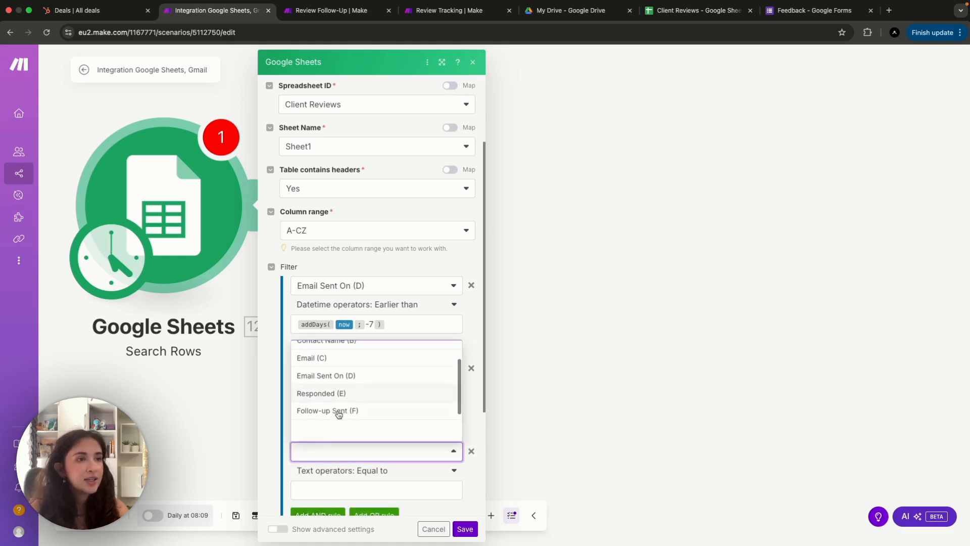
{"action": "left_click", "coordinate": [331, 410]}
{"action": "scroll", "coordinate": [317, 484], "scroll_direction": "down", "scroll_amount": 1}
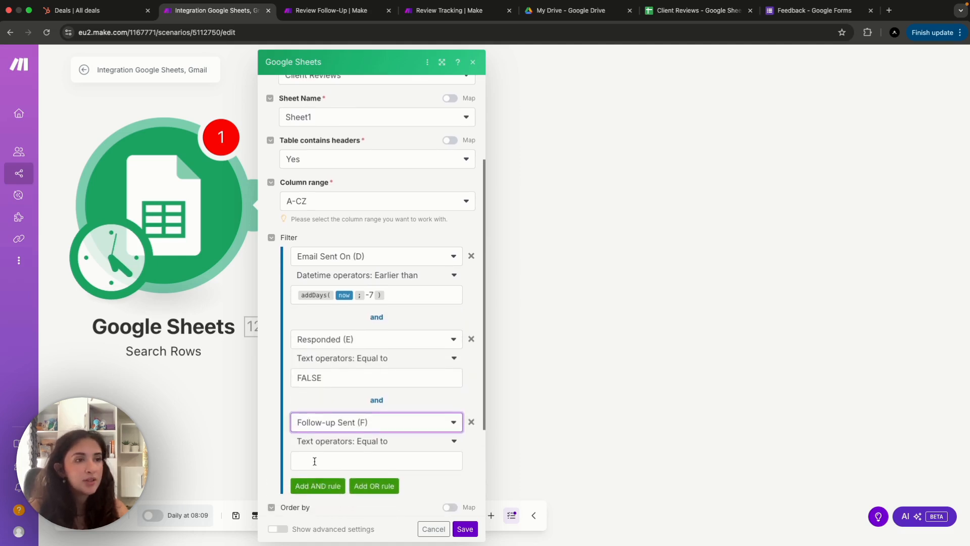
{"action": "left_click", "coordinate": [314, 460]}
{"action": "type", "text": "FALSE"}
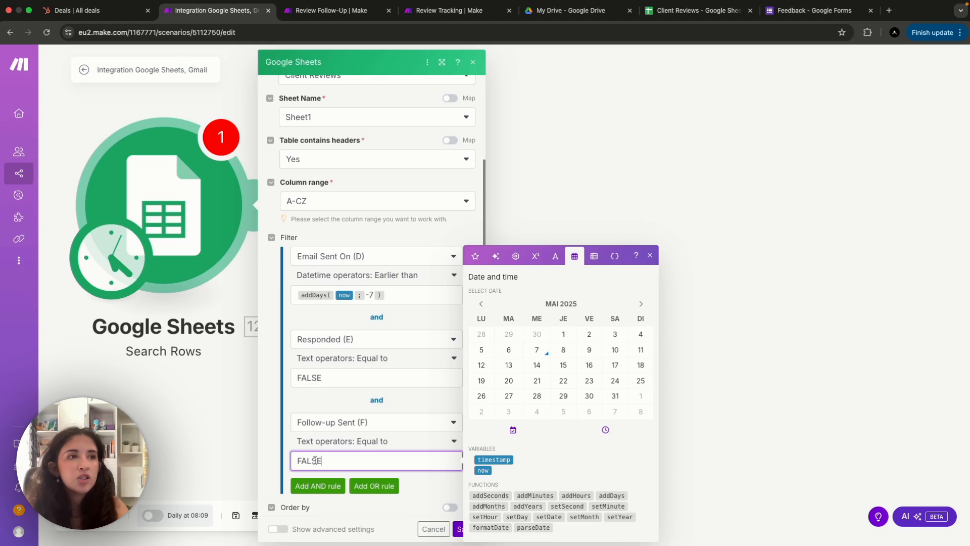
{"action": "left_click", "coordinate": [435, 494]}
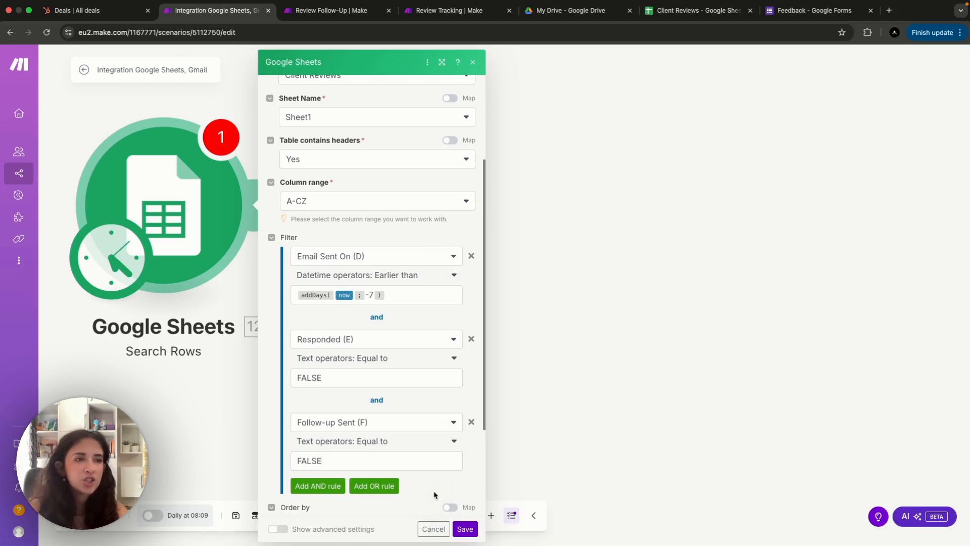
{"action": "scroll", "coordinate": [434, 492], "scroll_direction": "down", "scroll_amount": 1}
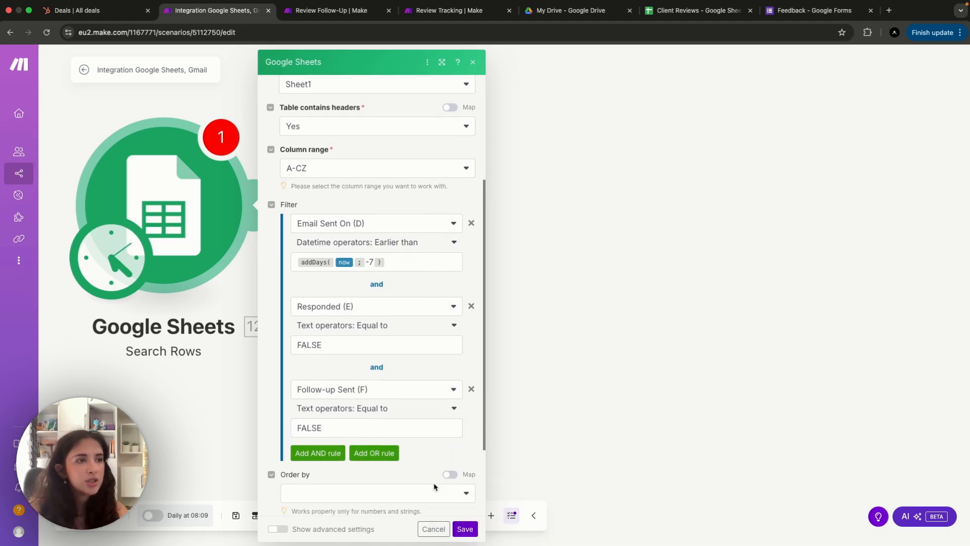
{"action": "left_click", "coordinate": [464, 529]}
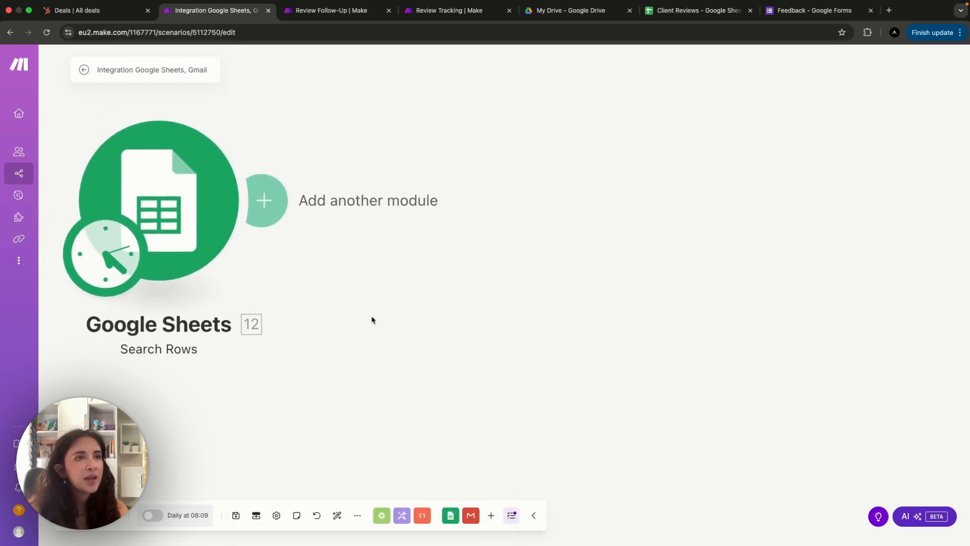
Add a Gmail Send an Email module with Email (C) as the recipient
{"action": "left_click", "coordinate": [314, 203]}
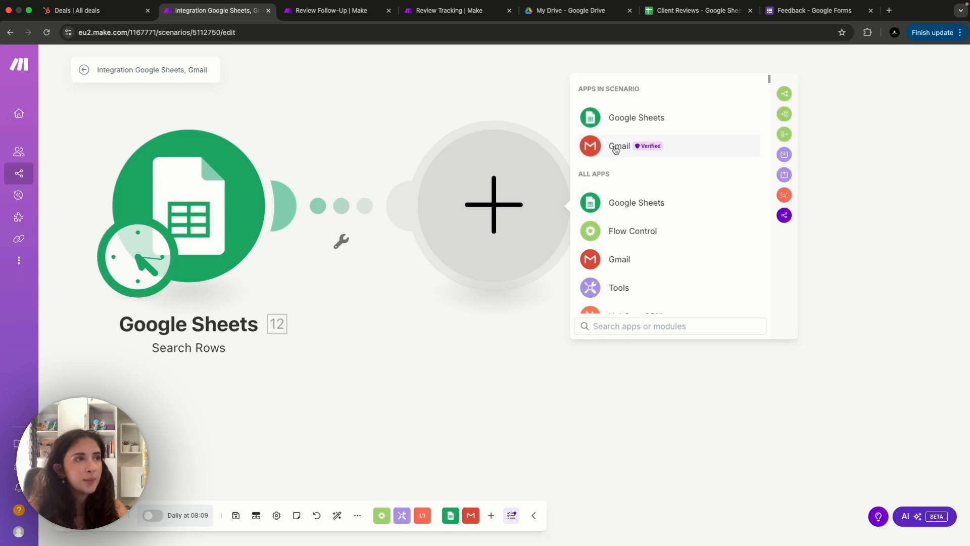
{"action": "left_click", "coordinate": [615, 149]}
{"action": "scroll", "coordinate": [632, 278], "scroll_direction": "down", "scroll_amount": 3}
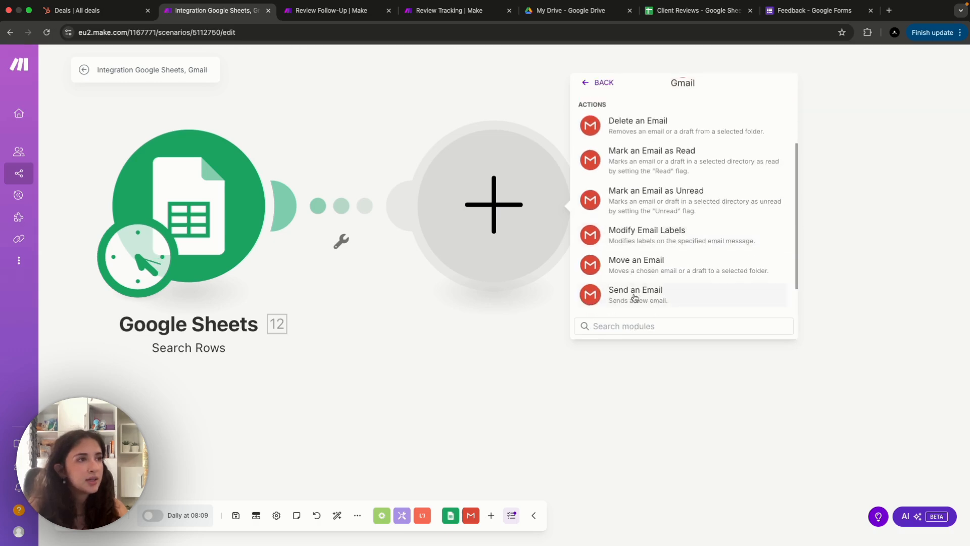
{"action": "left_click", "coordinate": [635, 297]}
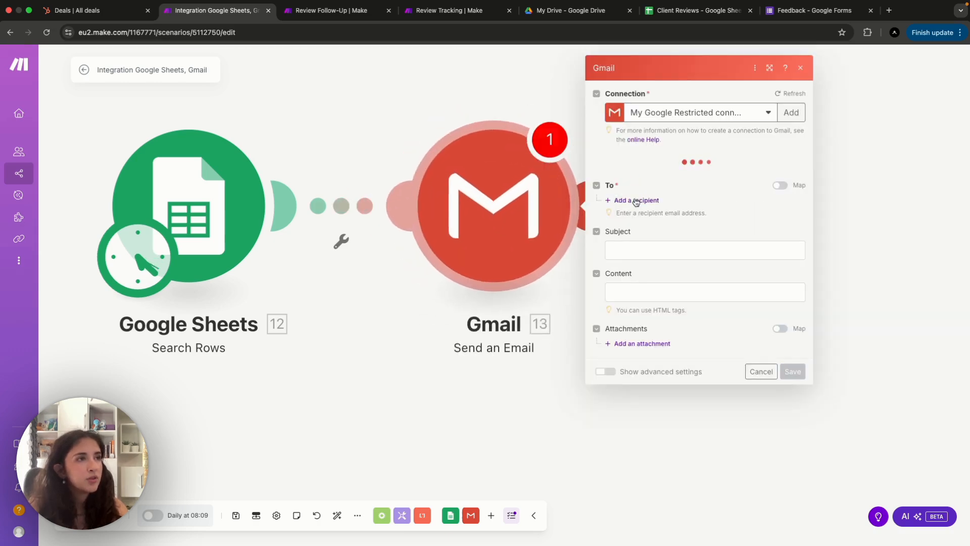
{"action": "left_click", "coordinate": [637, 177]}
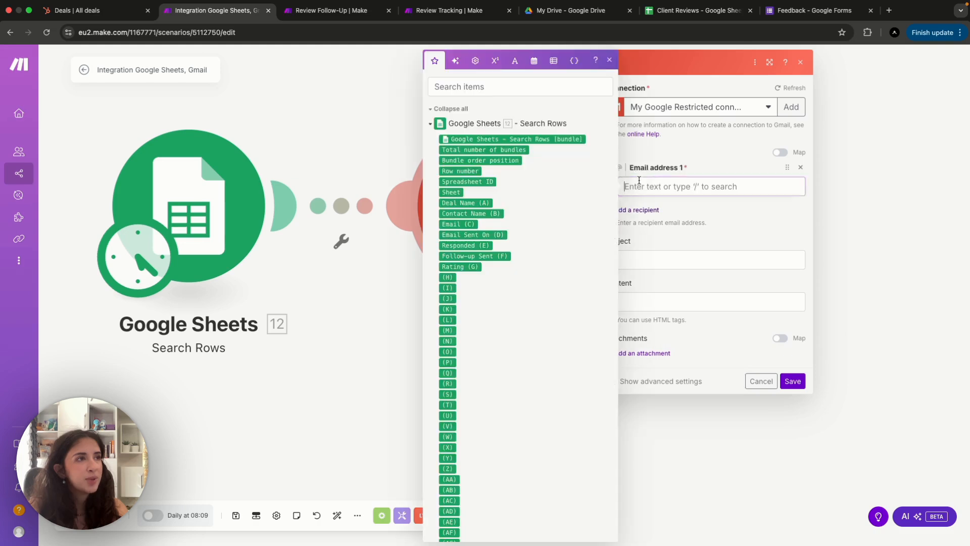
{"action": "left_click", "coordinate": [466, 225]}
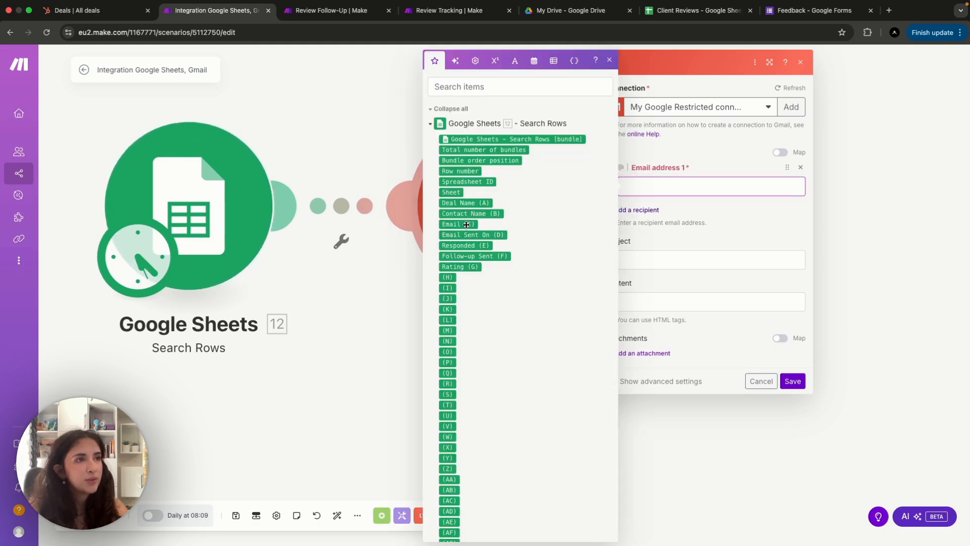
{"action": "left_click_drag", "start_coordinate": [466, 224], "coordinate": [657, 187]}
{"action": "left_click", "coordinate": [657, 259]}
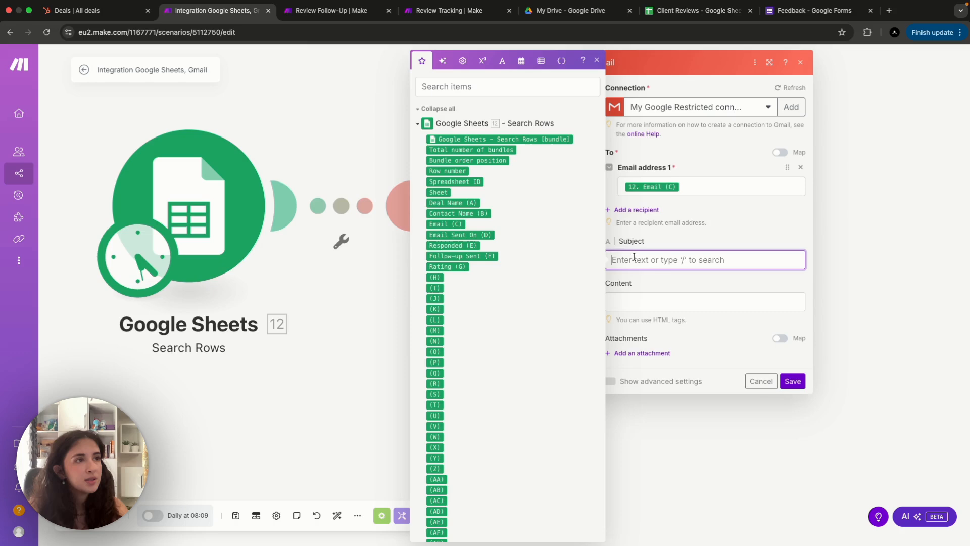
Copy the follow-up subject line from the Review Follow-Up scenario into the new email
{"action": "left_click", "coordinate": [320, 10]}
{"action": "left_click", "coordinate": [639, 275]}
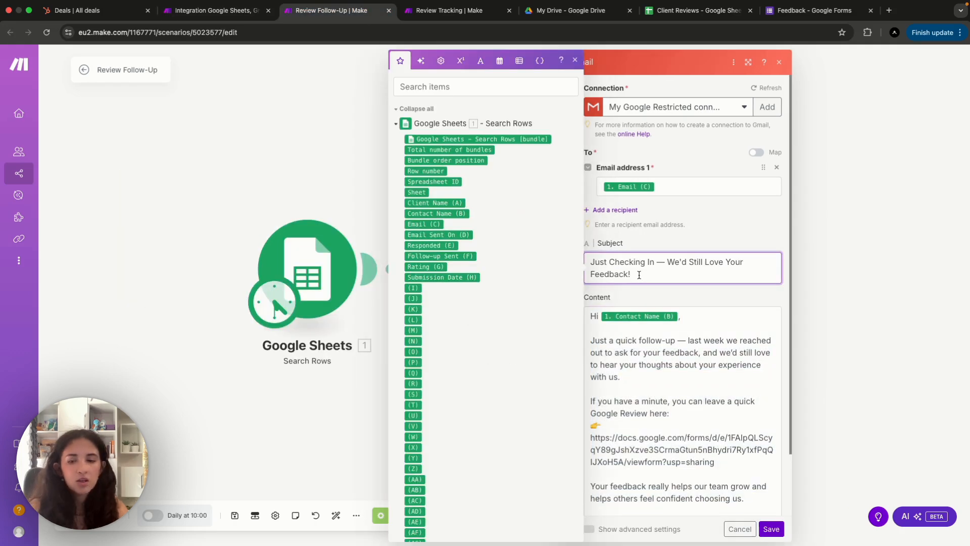
{"action": "key", "text": "ctrl+a"}
{"action": "key", "text": "ctrl+c"}
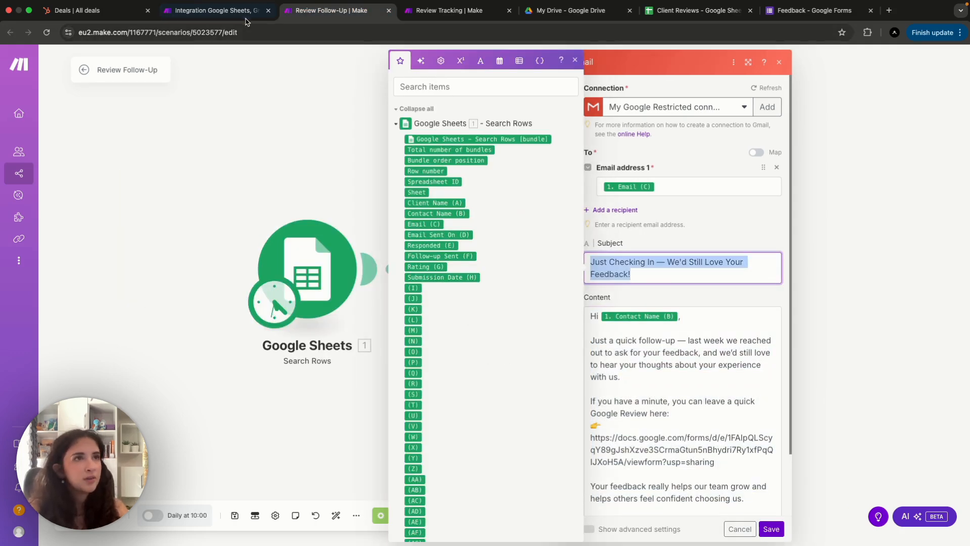
{"action": "left_click", "coordinate": [217, 10]}
{"action": "key", "text": "ctrl+v"}
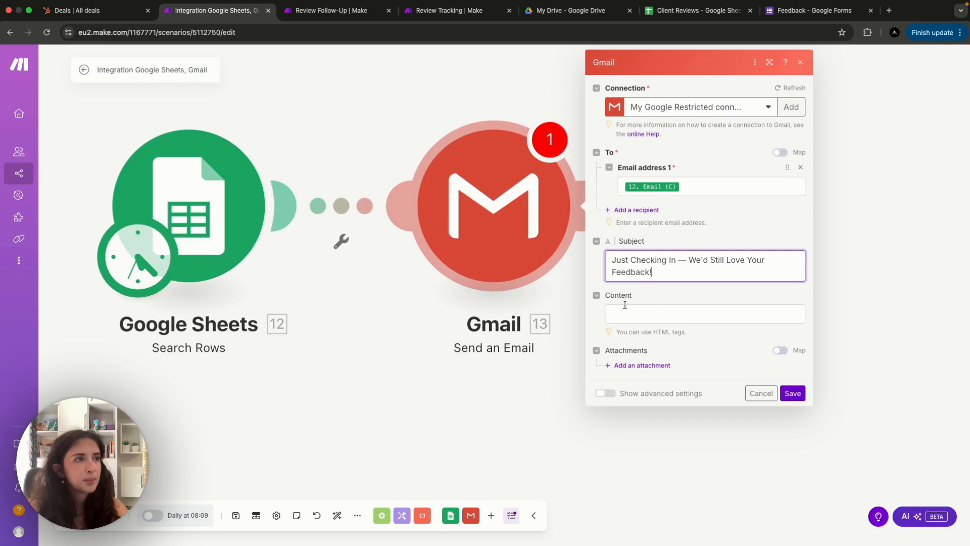
Paste the Review Follow-Up email body, greet with Contact Name (B), and save the module
{"action": "left_click", "coordinate": [324, 10]}
{"action": "left_click", "coordinate": [605, 342]}
{"action": "key", "text": "ctrl+a"}
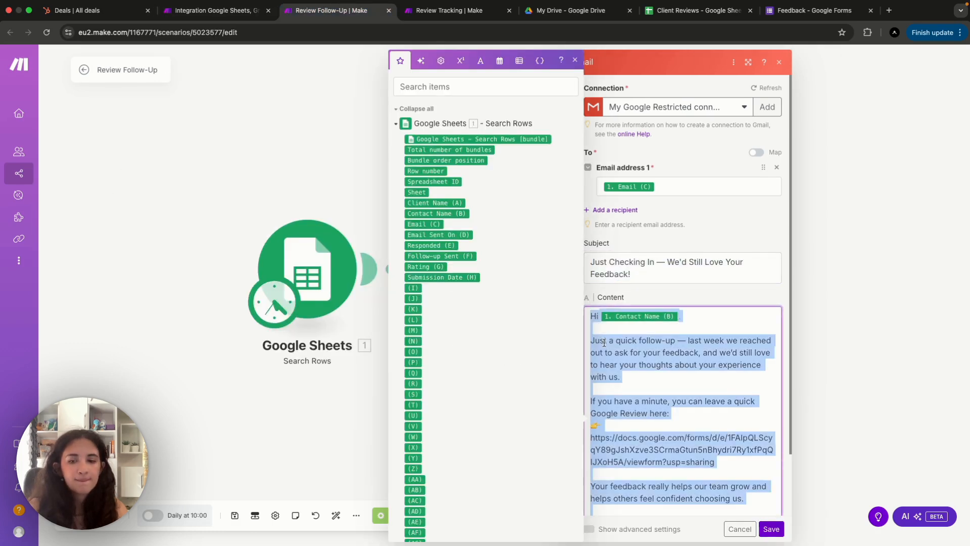
{"action": "left_click", "coordinate": [217, 10]}
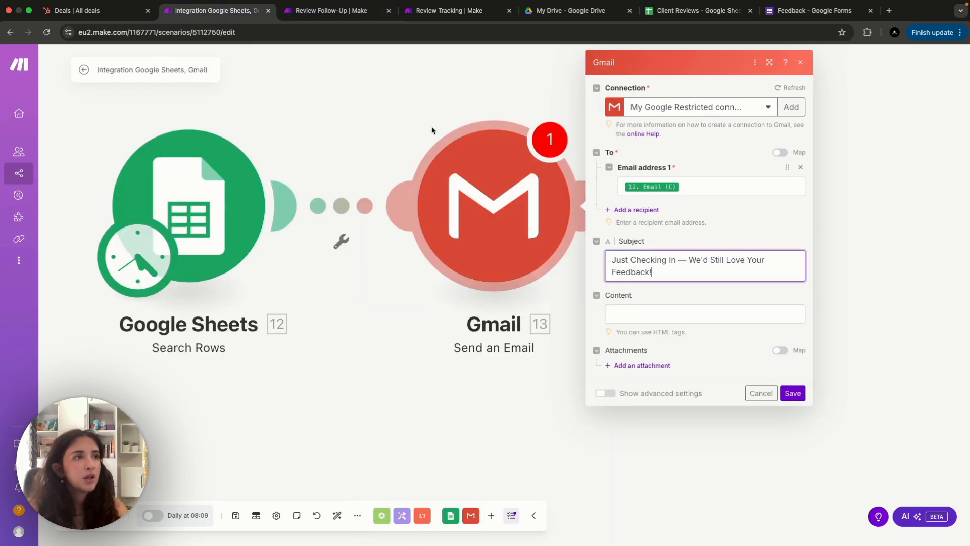
{"action": "left_click", "coordinate": [617, 310]}
{"action": "key", "text": "ctrl+v"}
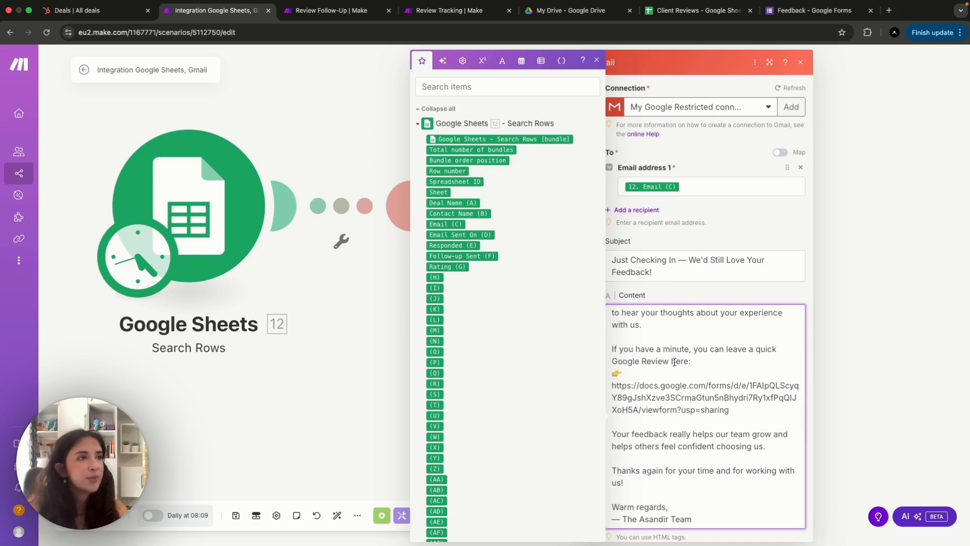
{"action": "scroll", "coordinate": [675, 363], "scroll_direction": "up", "scroll_amount": 3}
{"action": "left_click", "coordinate": [648, 316]}
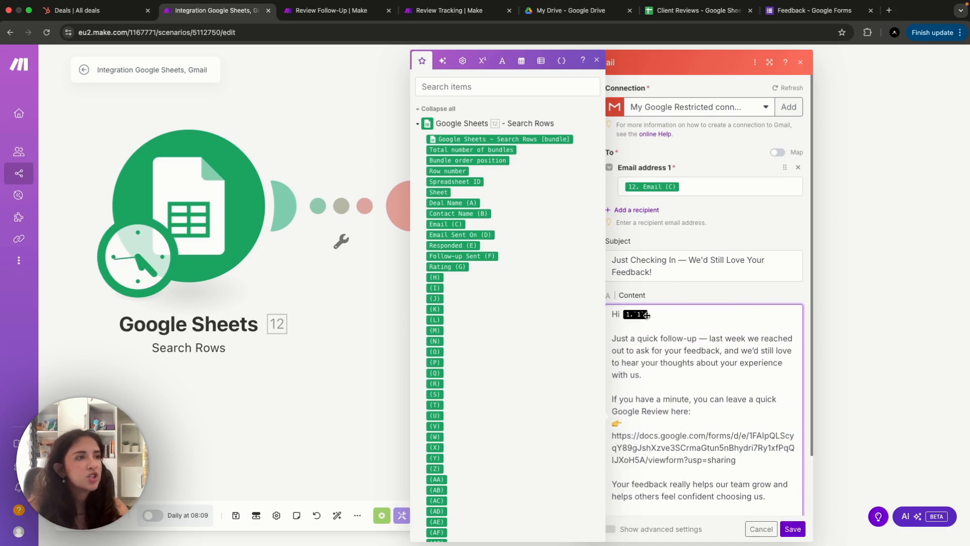
{"action": "key", "text": "BackSpace"}
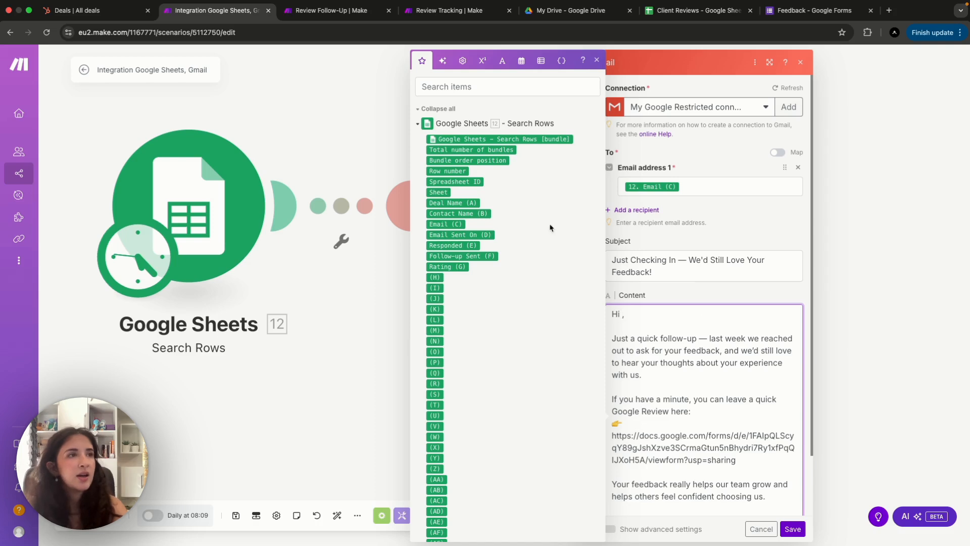
{"action": "left_click", "coordinate": [485, 213]}
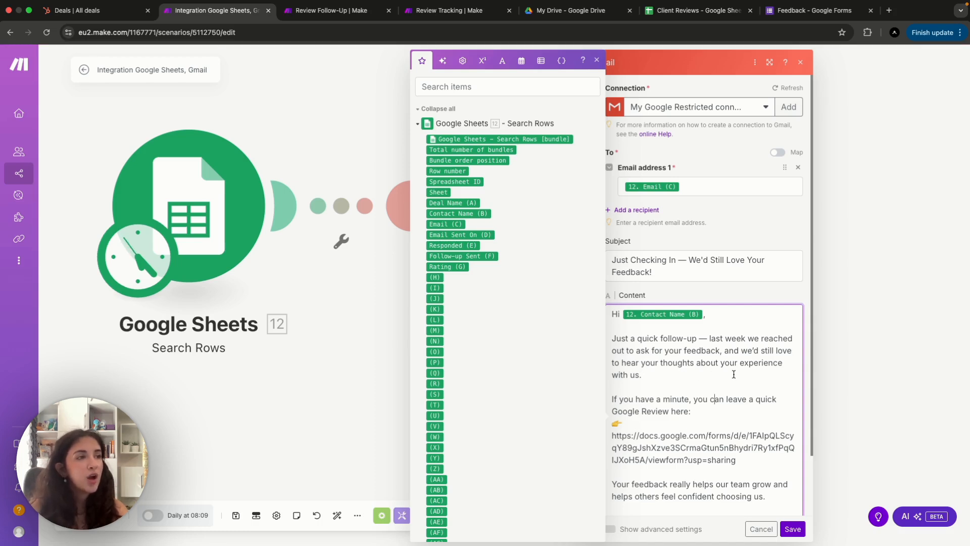
{"action": "scroll", "coordinate": [710, 406], "scroll_direction": "down", "scroll_amount": 2}
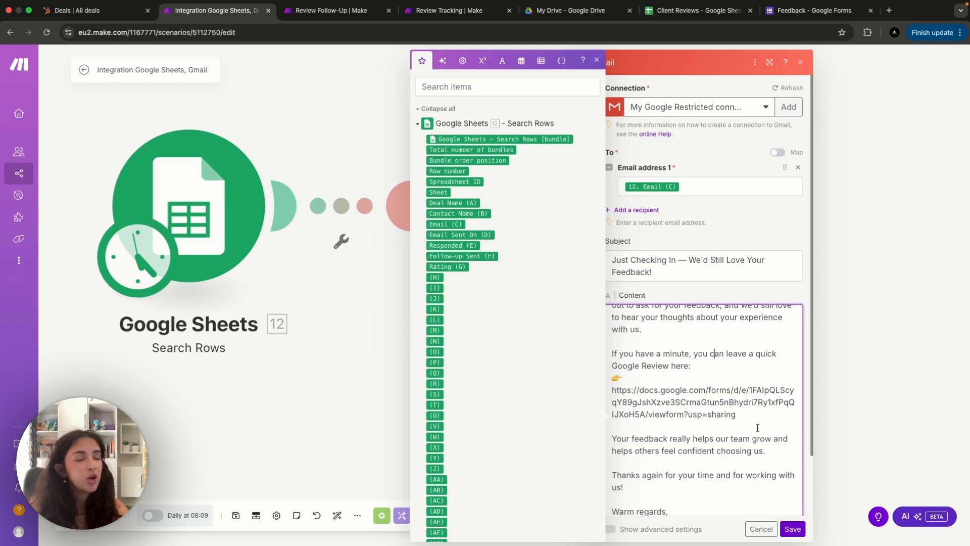
{"action": "scroll", "coordinate": [717, 441], "scroll_direction": "down", "scroll_amount": 1}
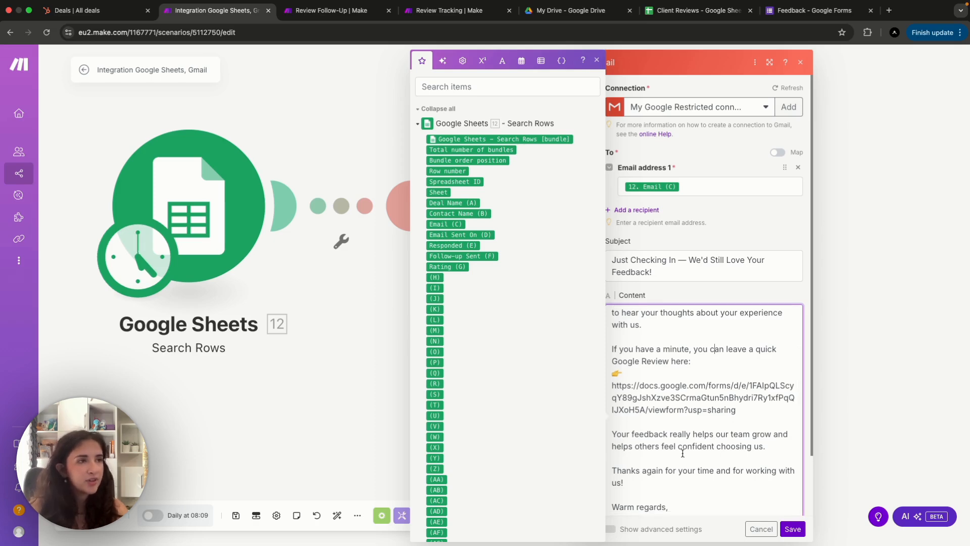
{"action": "left_click", "coordinate": [792, 528]}
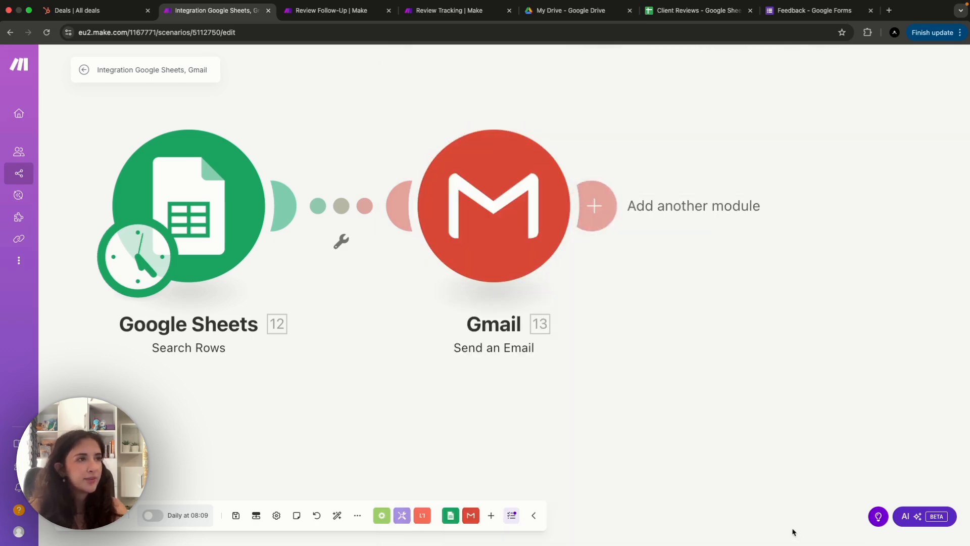
Add a Google Sheets Update a Row module on the Client Reviews spreadsheet, Sheet1
{"action": "scroll", "coordinate": [758, 480], "scroll_direction": "right", "scroll_amount": 3}
{"action": "left_click", "coordinate": [498, 196]}
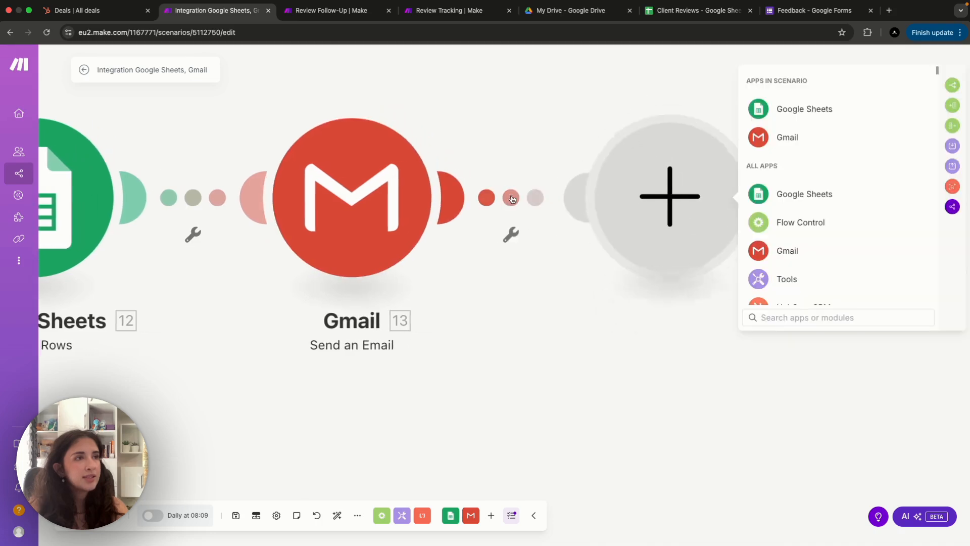
{"action": "left_click", "coordinate": [794, 194]}
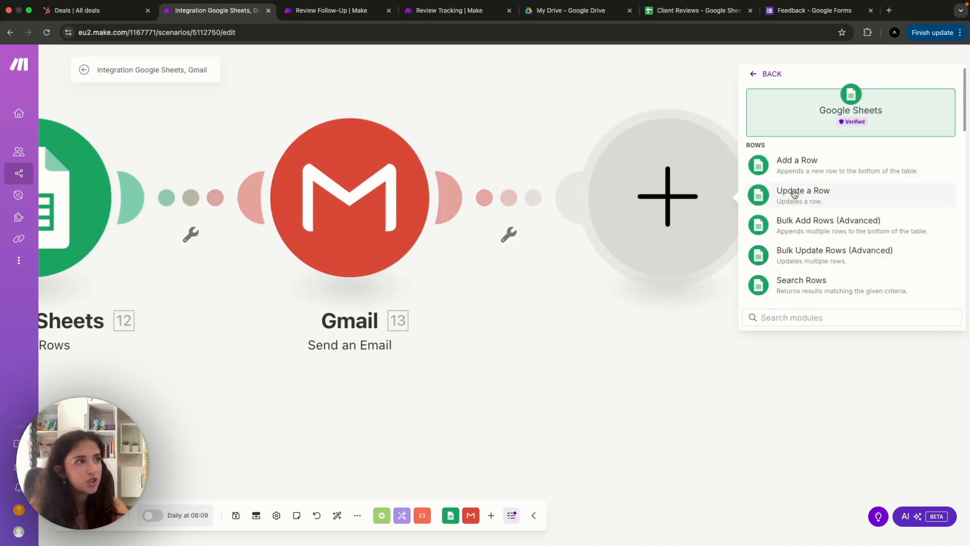
{"action": "left_click", "coordinate": [821, 195]}
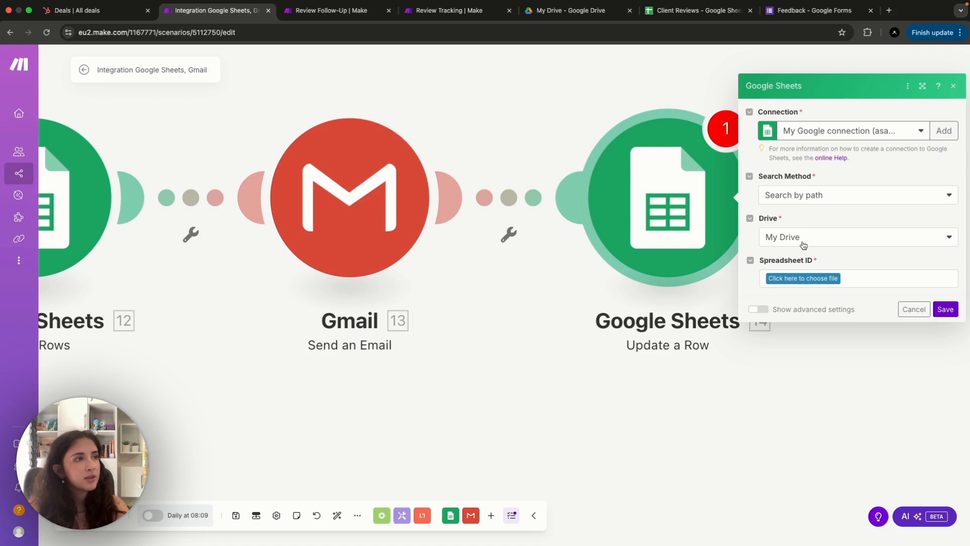
{"action": "left_click", "coordinate": [813, 279]}
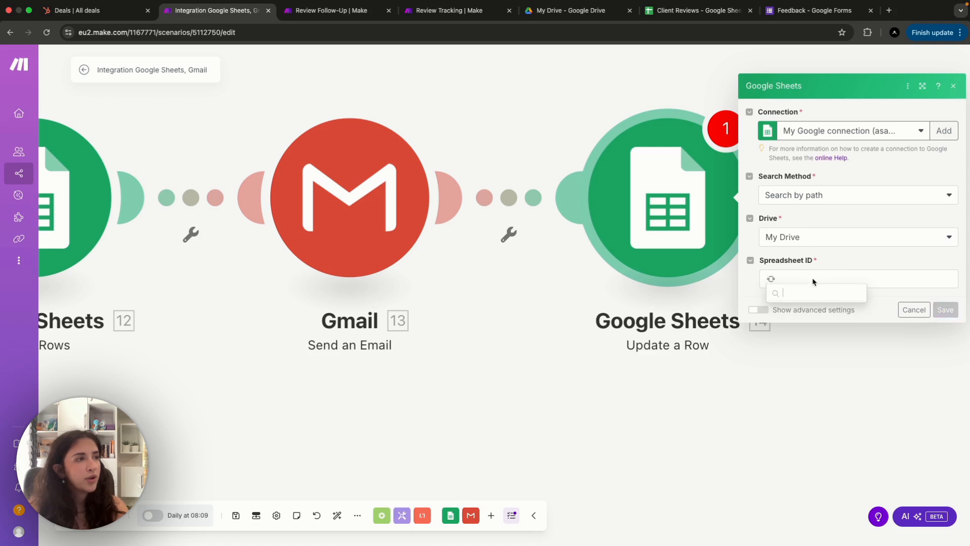
{"action": "left_click", "coordinate": [808, 343]}
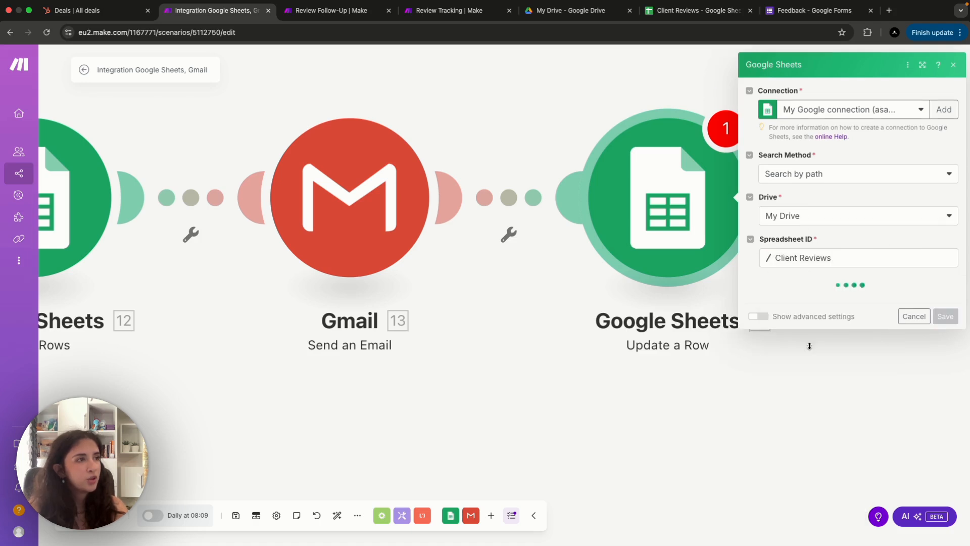
{"action": "left_click", "coordinate": [799, 304]}
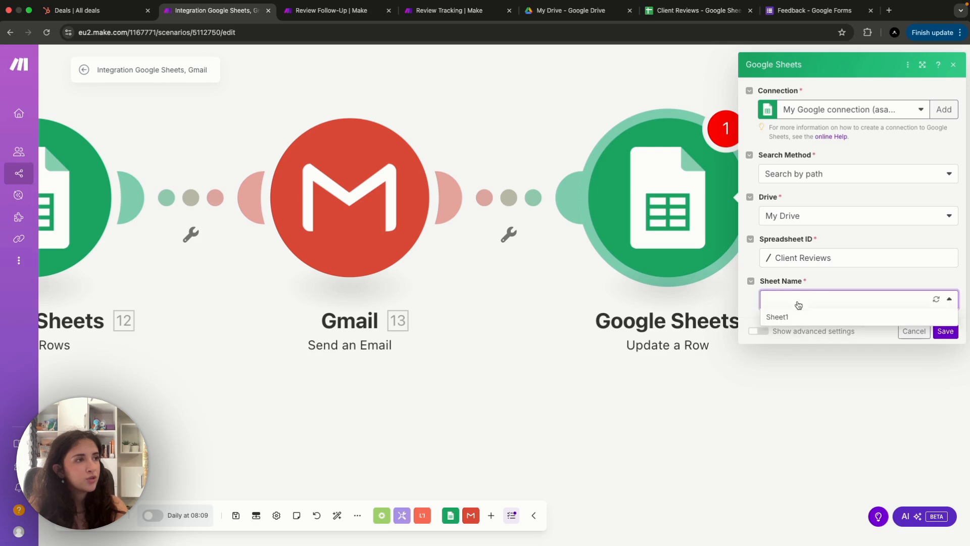
{"action": "left_click", "coordinate": [797, 323]}
Map the searched row number and set Follow-up Sent (F) to TRUE, then save
{"action": "left_click", "coordinate": [789, 334]}
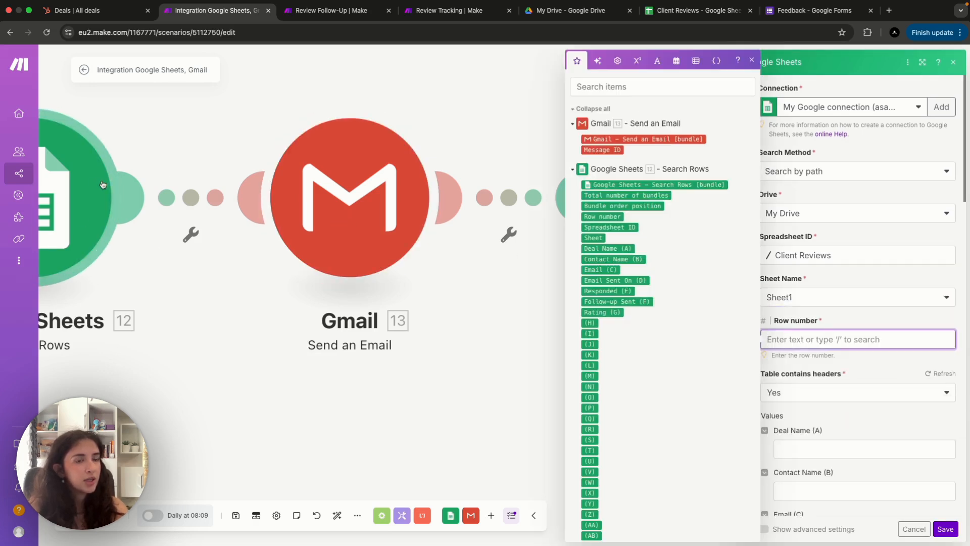
{"action": "left_click", "coordinate": [607, 216]}
{"action": "left_click", "coordinate": [833, 408]}
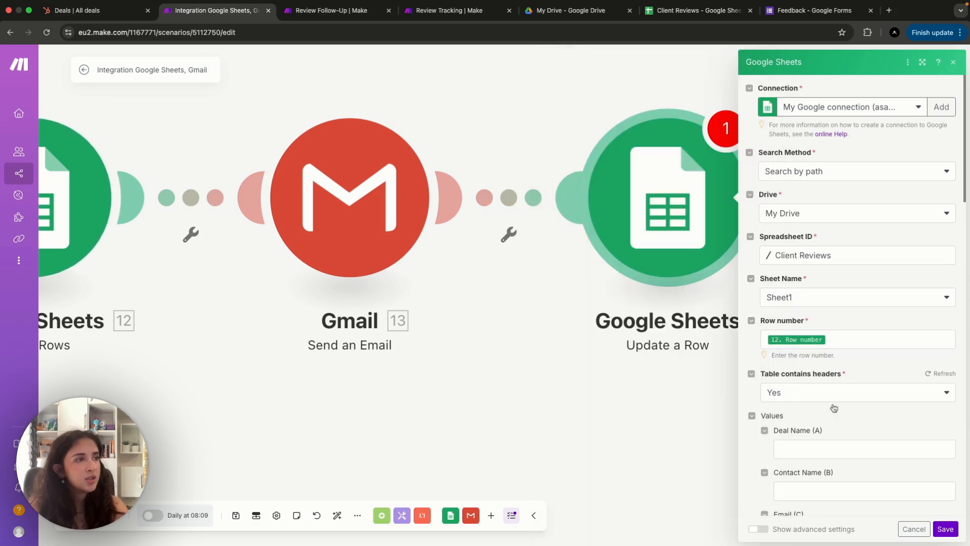
{"action": "scroll", "coordinate": [833, 407], "scroll_direction": "down", "scroll_amount": 5}
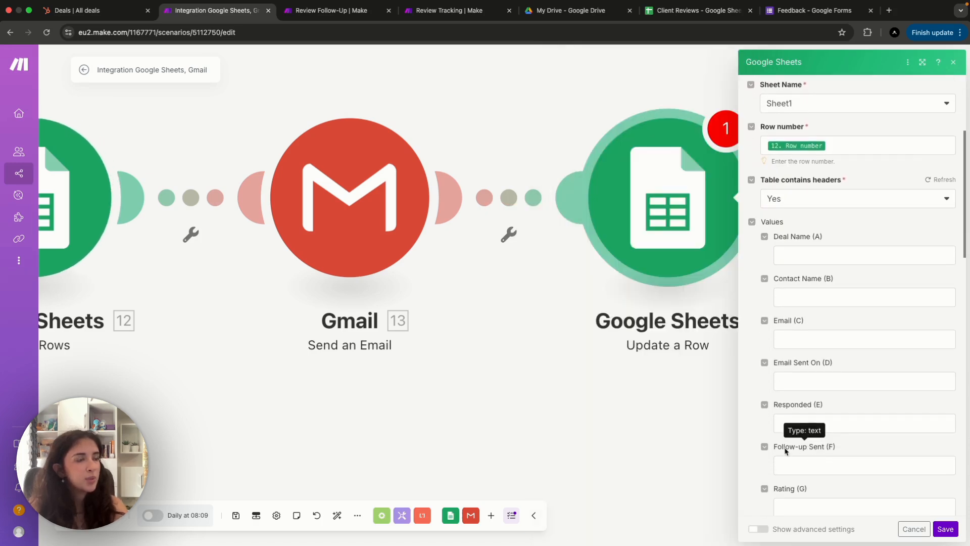
{"action": "left_click", "coordinate": [812, 470]}
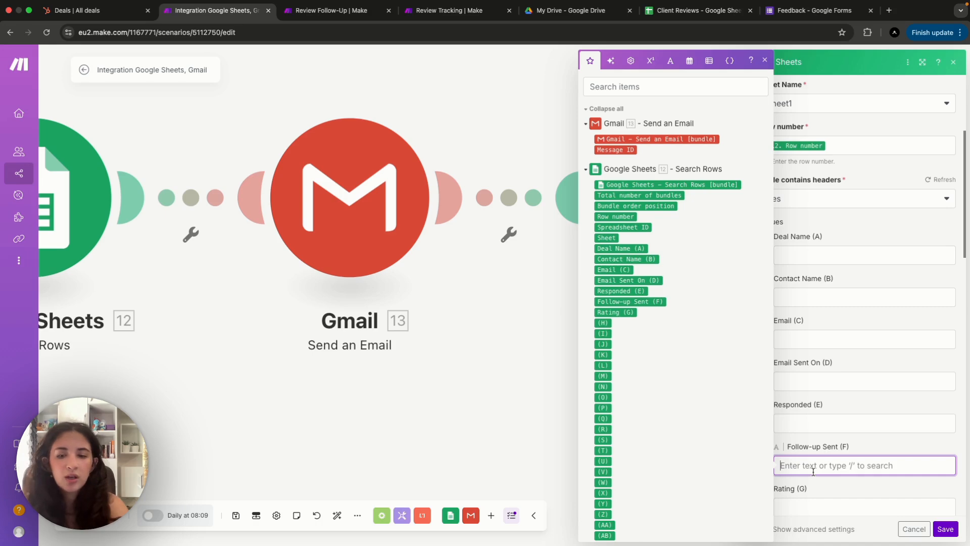
{"action": "type", "text": "TRUE"}
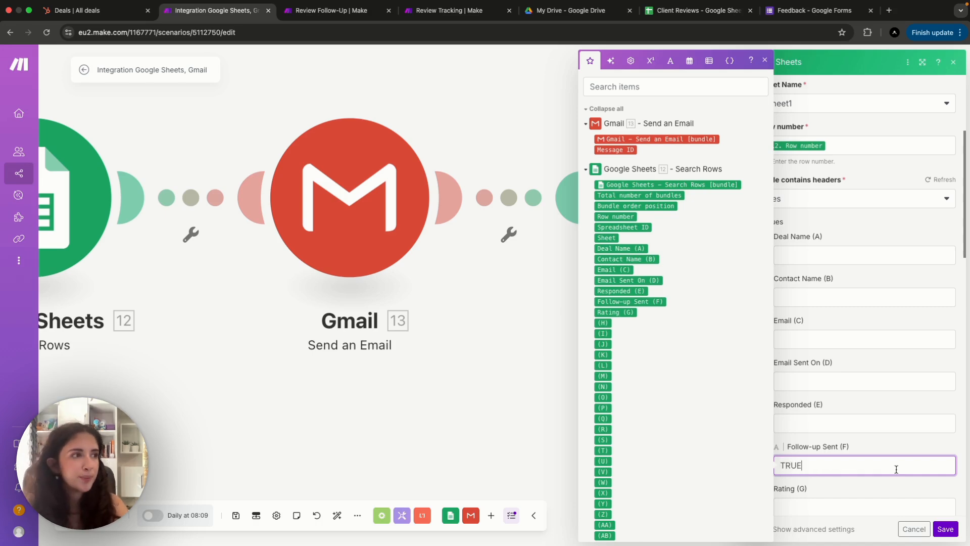
{"action": "left_click", "coordinate": [920, 450]}
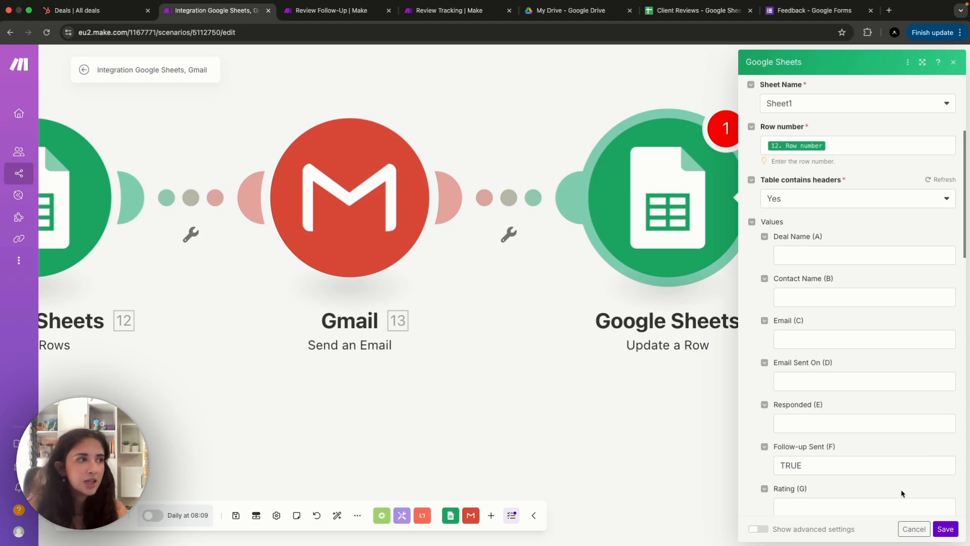
{"action": "scroll", "coordinate": [902, 493], "scroll_direction": "down", "scroll_amount": 3}
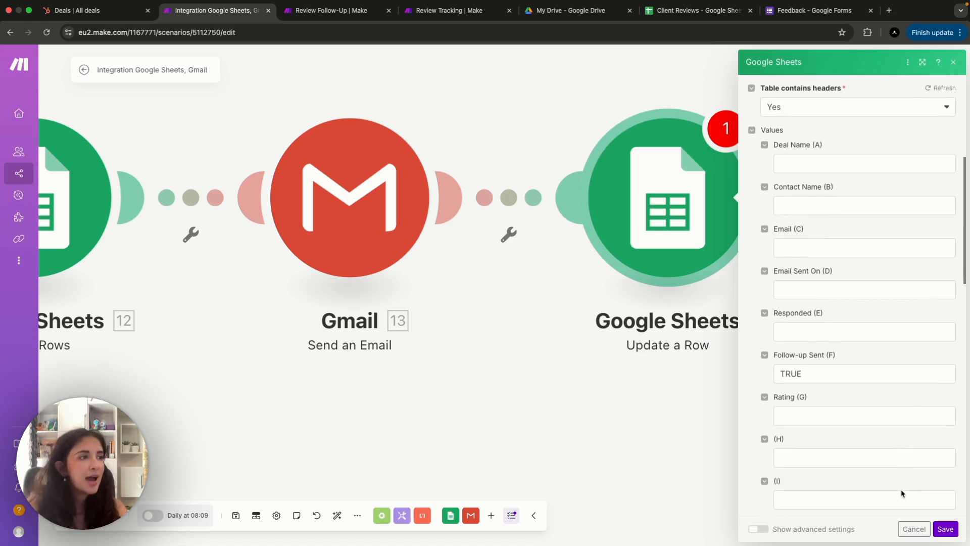
{"action": "left_click", "coordinate": [945, 529]}
{"action": "scroll", "coordinate": [527, 369], "scroll_direction": "left", "scroll_amount": 2}
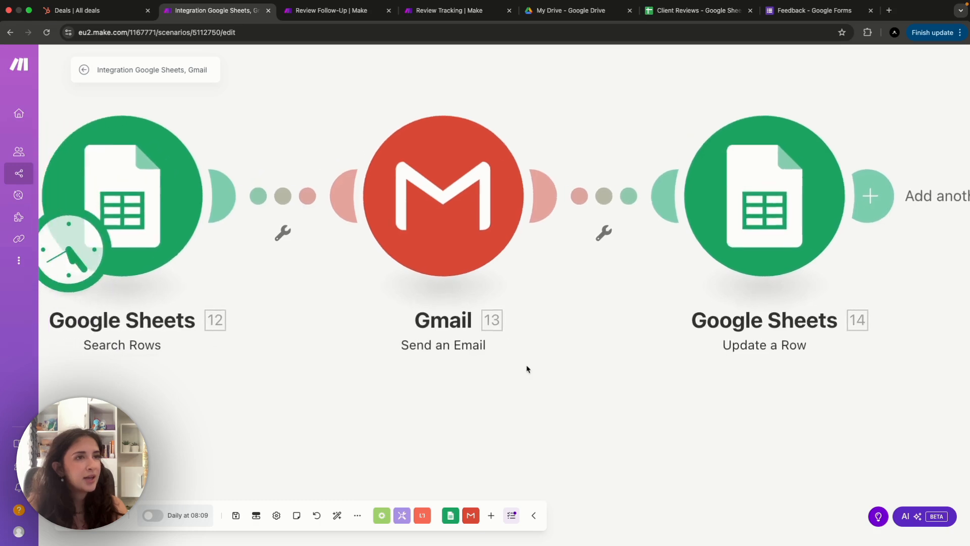
Change cell D4's Email Sent On date from 2025-05-07 to 2025-04-07
{"action": "left_click", "coordinate": [676, 15]}
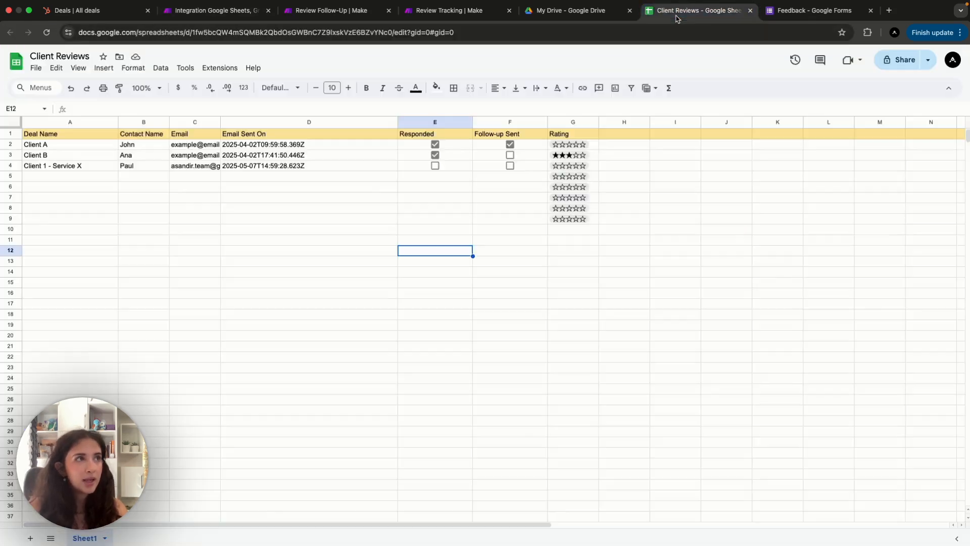
{"action": "left_click", "coordinate": [250, 169]}
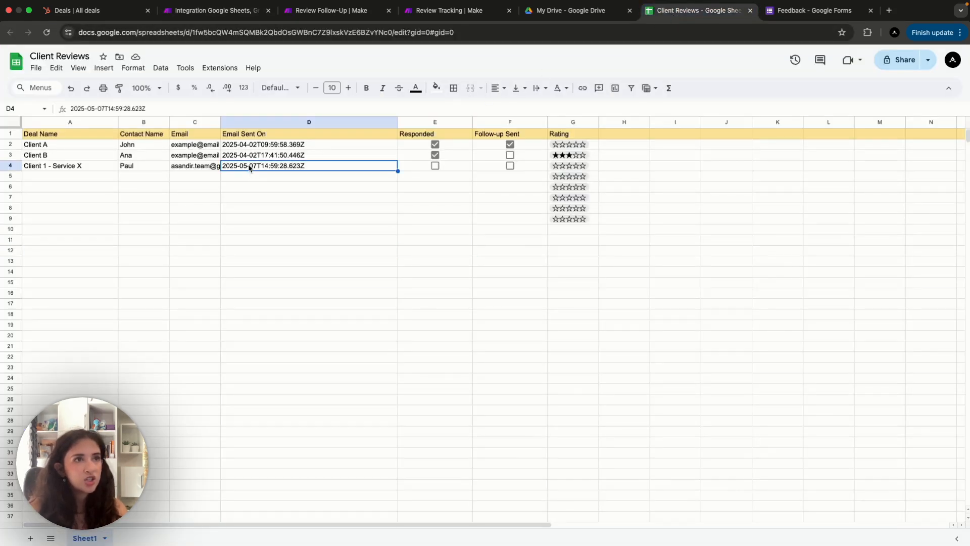
{"action": "left_click", "coordinate": [93, 109]}
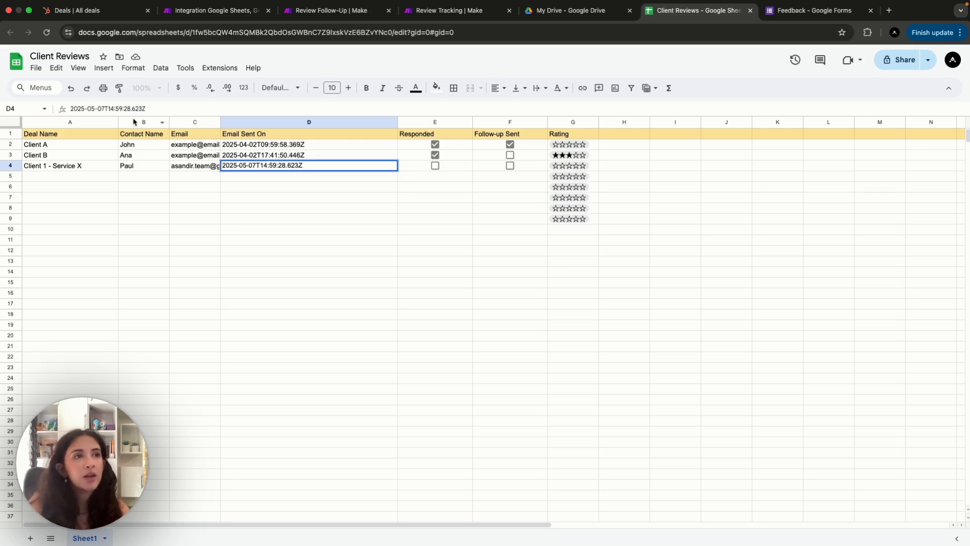
{"action": "key", "text": "BackSpace"}
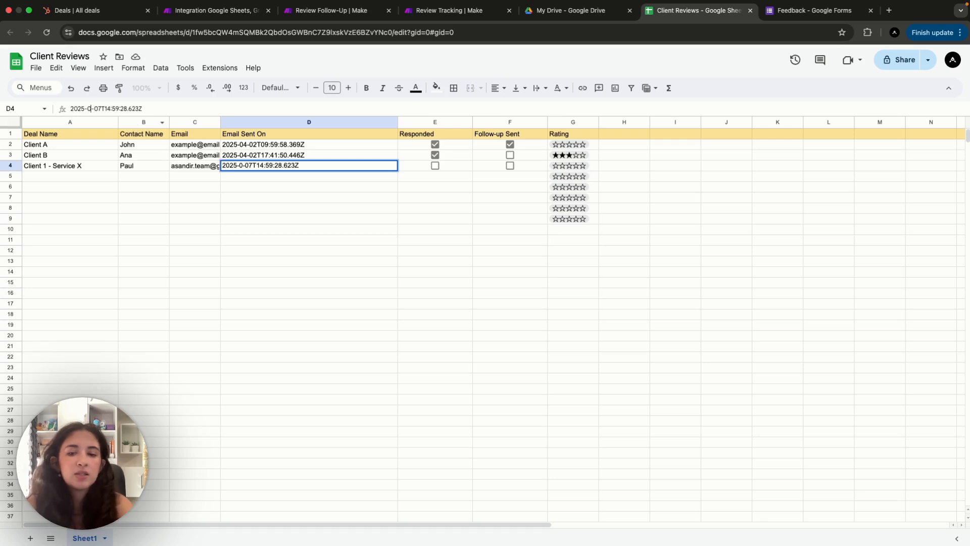
{"action": "type", "text": "4"}
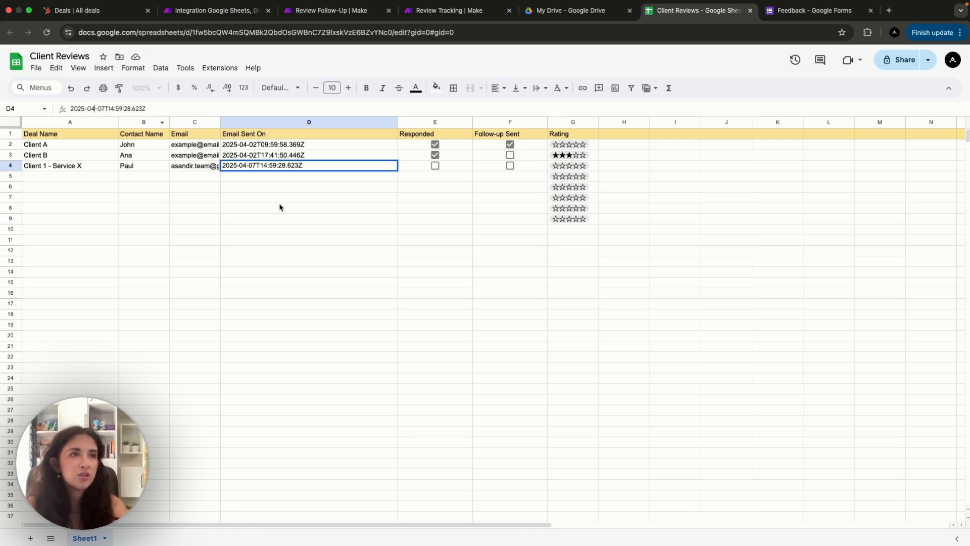
{"action": "left_click", "coordinate": [279, 207]}
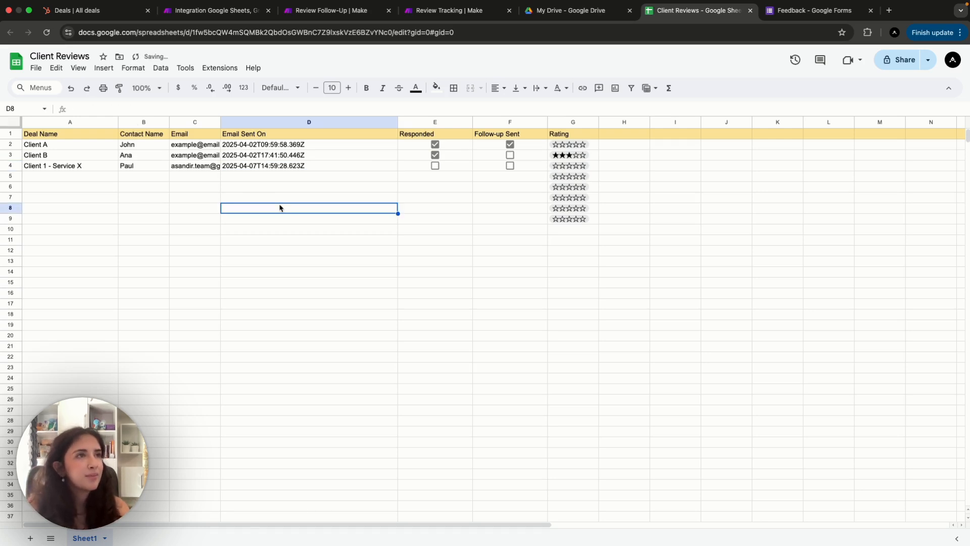
Run the Integration Google Sheets, Gmail scenario once and check Search Rows returned the Client 1 row
{"action": "left_click", "coordinate": [332, 12]}
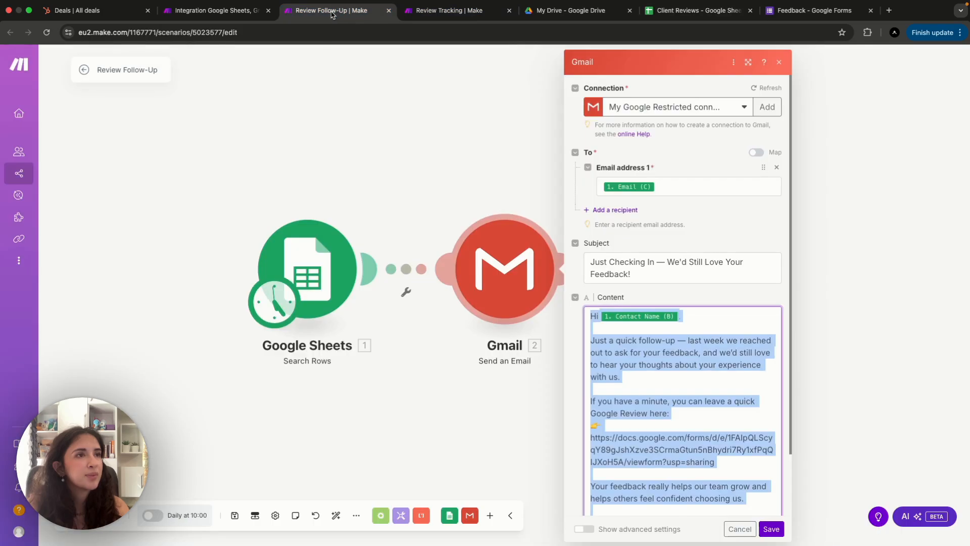
{"action": "left_click", "coordinate": [243, 11]}
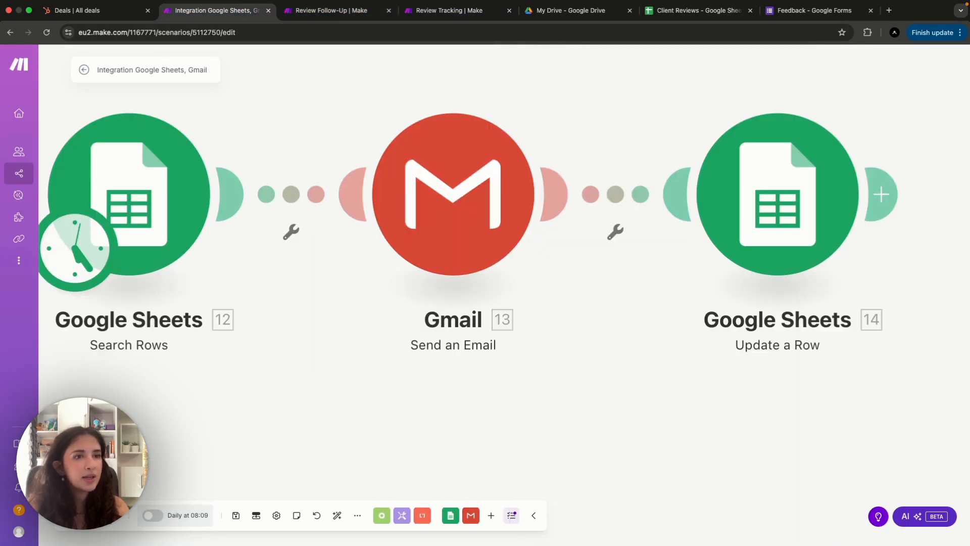
{"action": "left_click", "coordinate": [94, 515]}
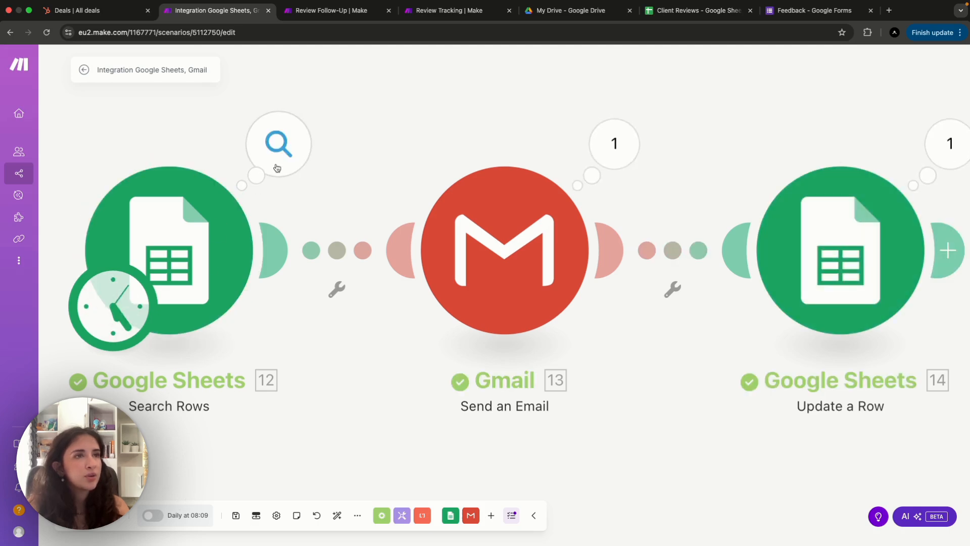
{"action": "left_click", "coordinate": [277, 168]}
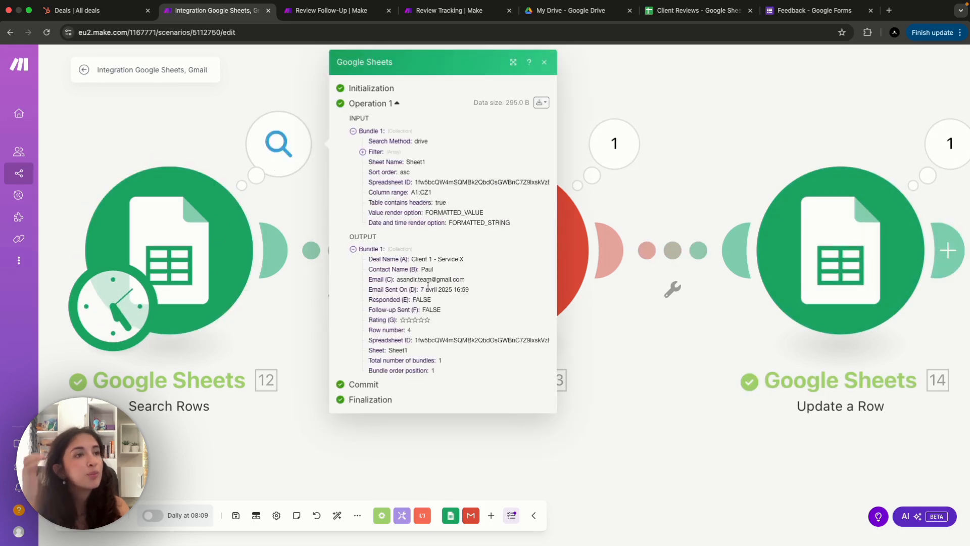
{"action": "left_click_drag", "start_coordinate": [420, 289], "coordinate": [465, 289]}
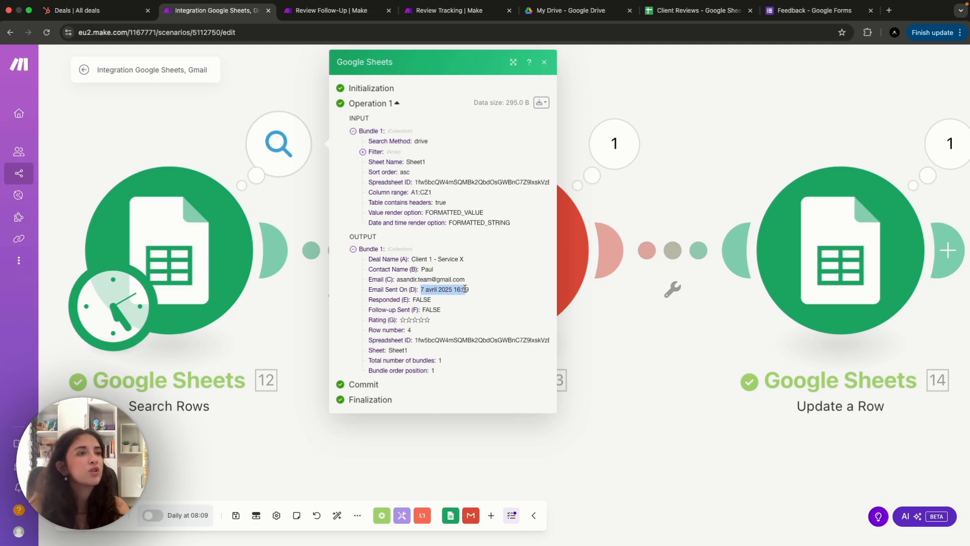
{"action": "left_click", "coordinate": [617, 169]}
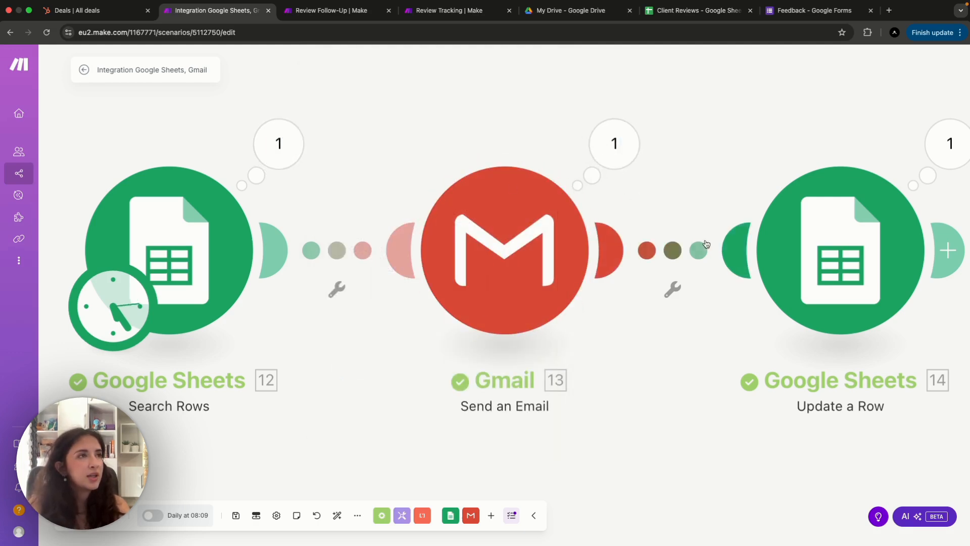
{"action": "left_click", "coordinate": [688, 12]}
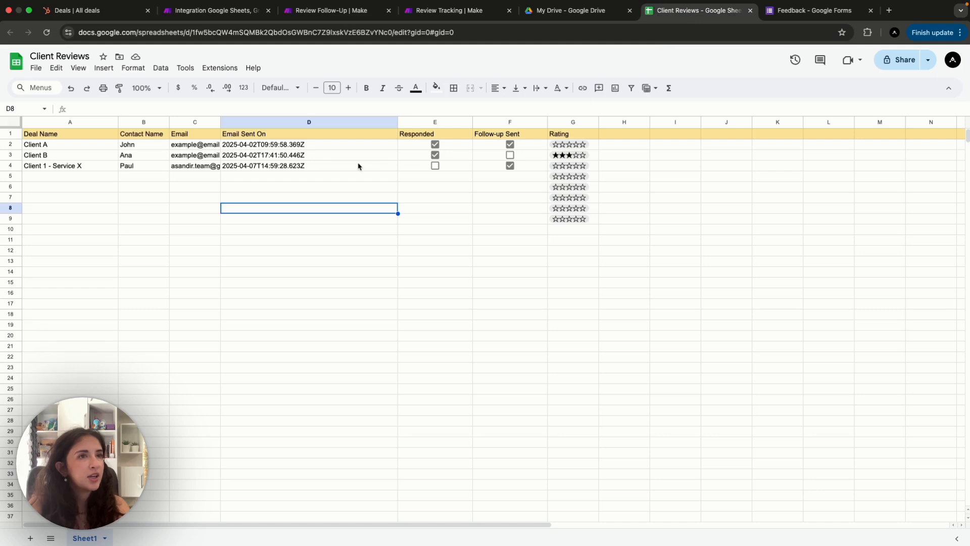
Verify row 4 (Client 1 - Service X) shows Follow-up Sent ticked, then return to the Make scenario
{"action": "left_click", "coordinate": [10, 166]}
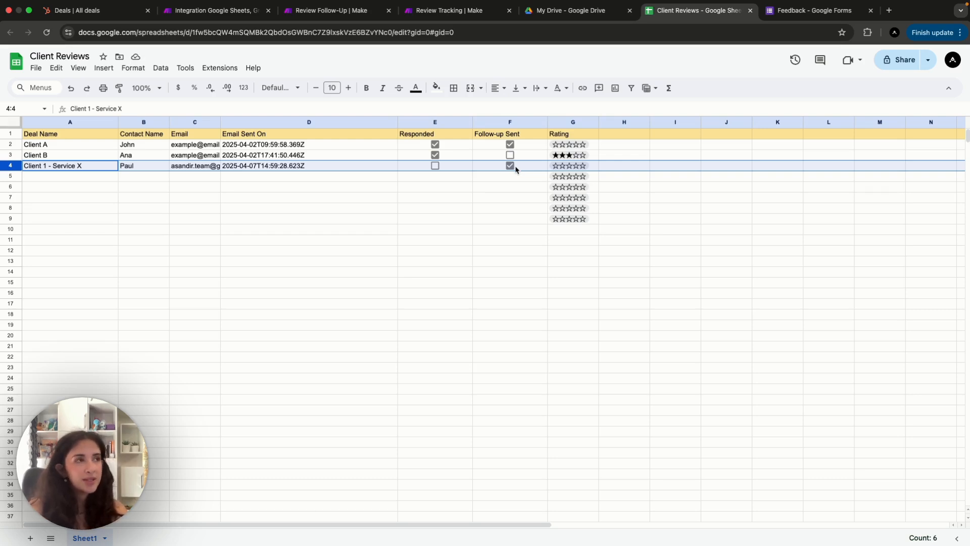
{"action": "left_click", "coordinate": [444, 10]}
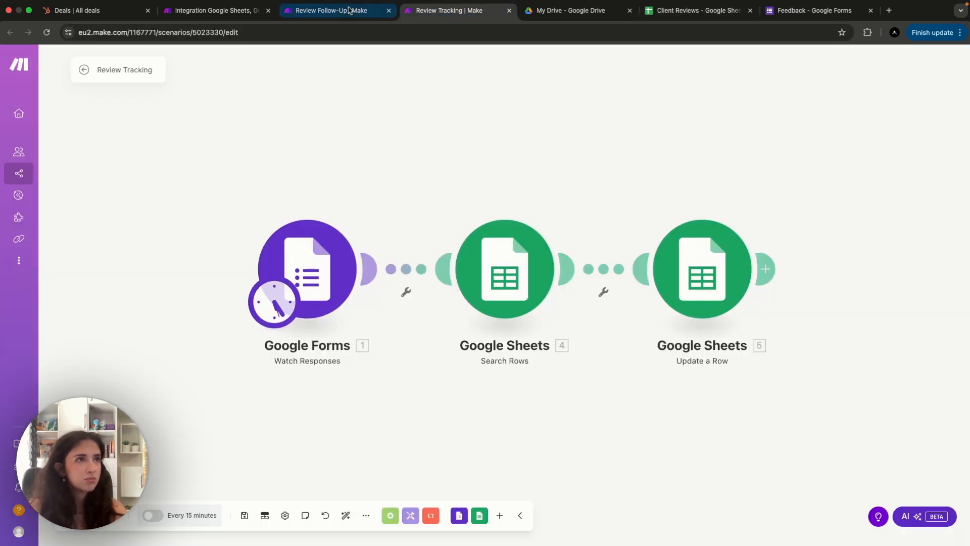
{"action": "left_click", "coordinate": [337, 9]}
{"action": "left_click", "coordinate": [215, 10]}
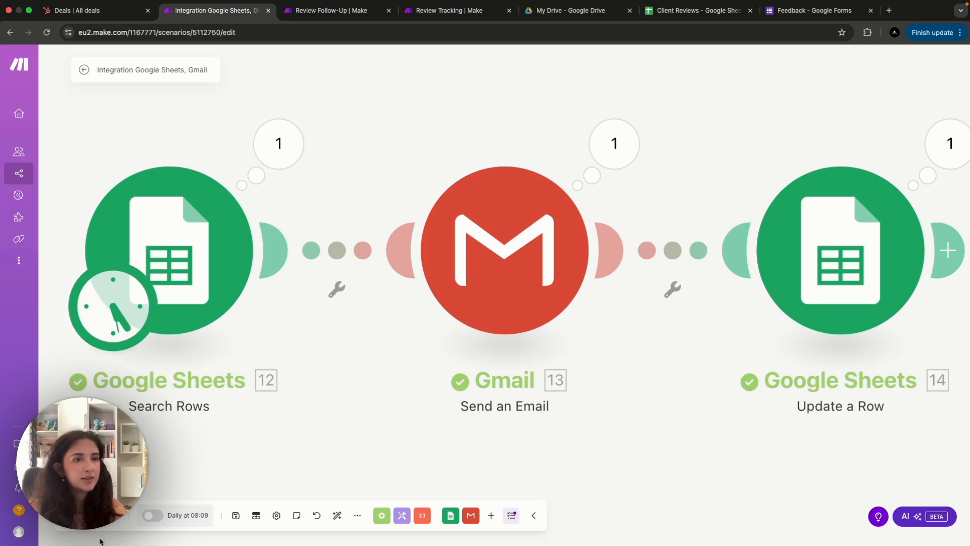
Rerun the scenario and confirm Search Rows reports 0 bundles
{"action": "left_click", "coordinate": [97, 515]}
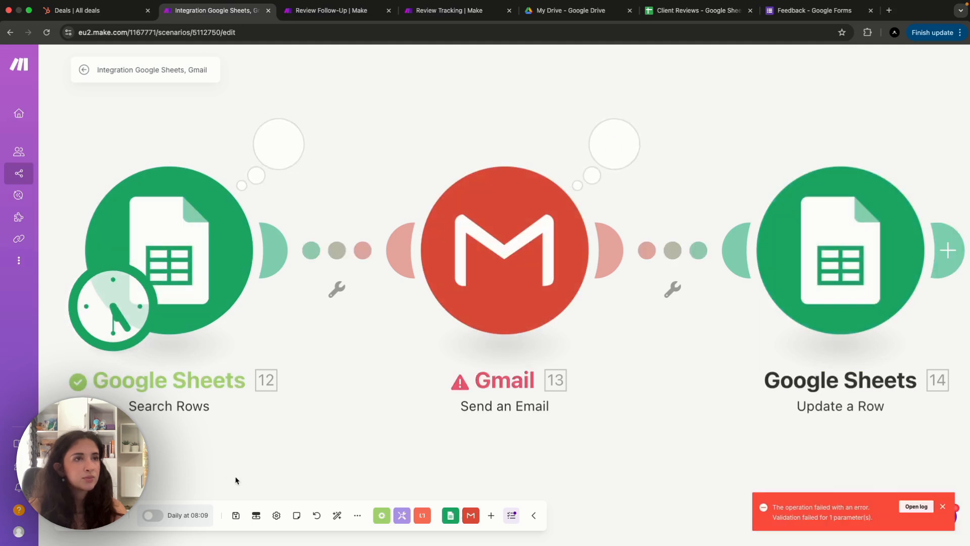
{"action": "left_click", "coordinate": [281, 167]}
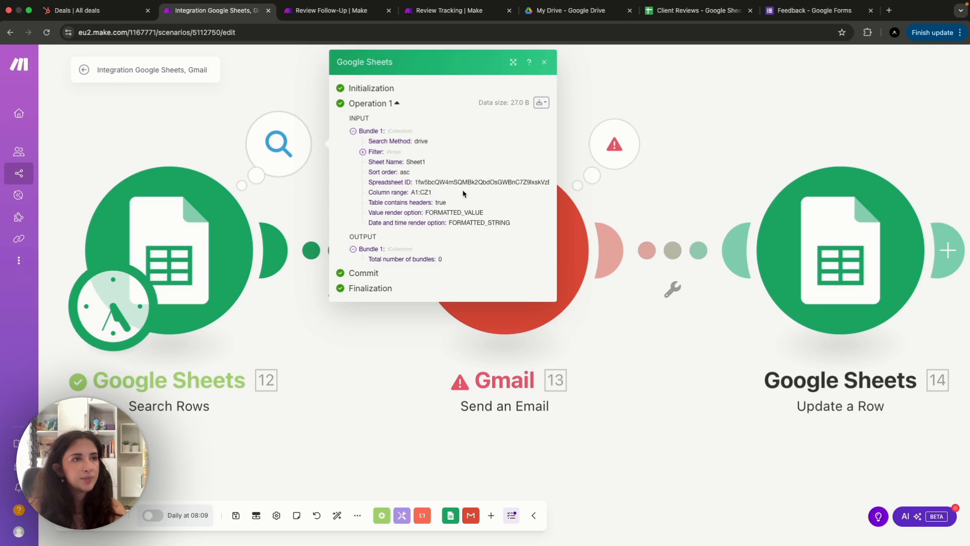
{"action": "left_click_drag", "start_coordinate": [373, 263], "coordinate": [447, 264]}
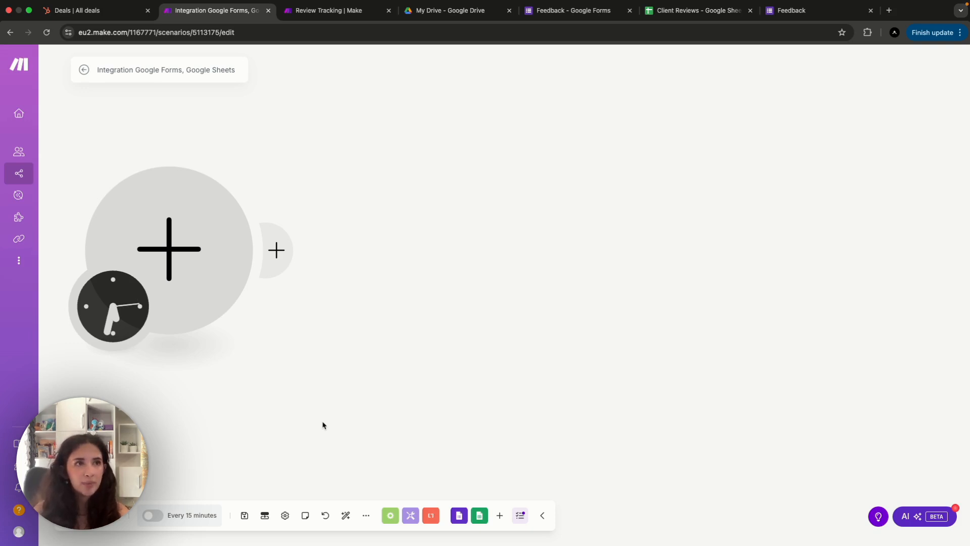
Add a Google Forms Watch Responses trigger with the Feedback form's ID, starting from now on
{"action": "left_click", "coordinate": [204, 259]}
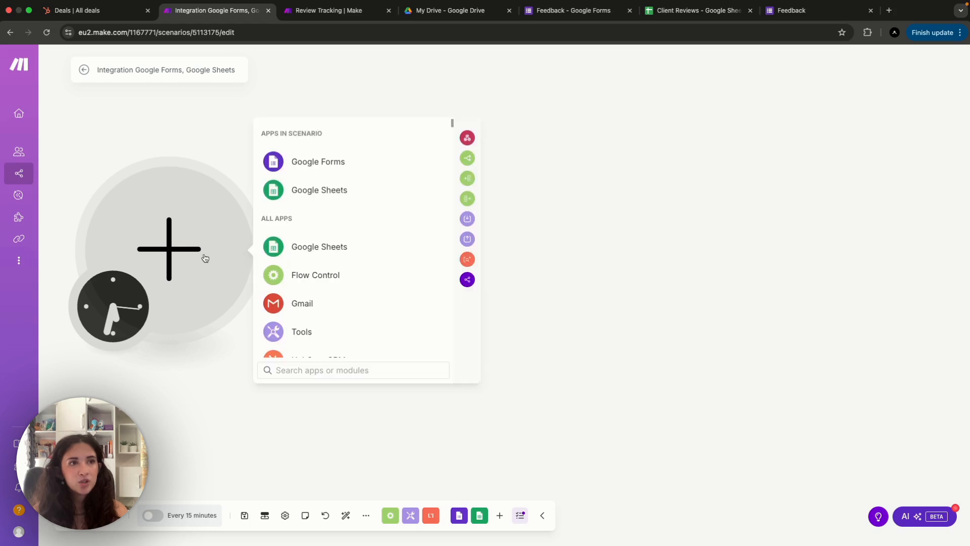
{"action": "left_click", "coordinate": [325, 162]}
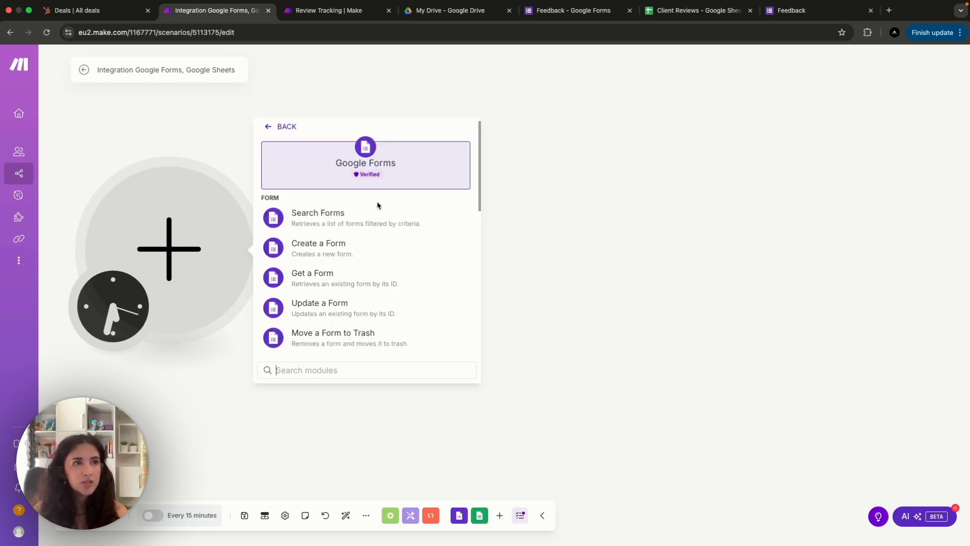
{"action": "scroll", "coordinate": [362, 281], "scroll_direction": "down", "scroll_amount": 3}
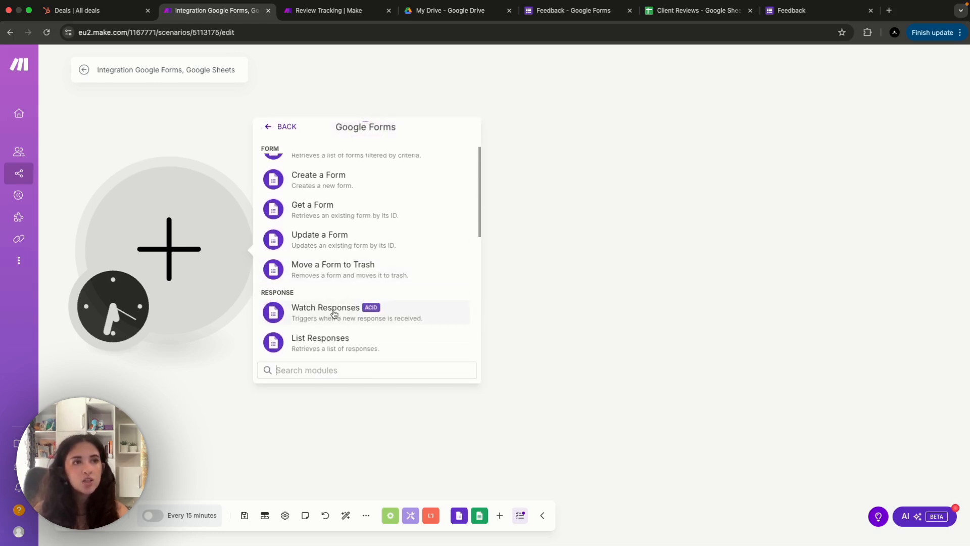
{"action": "left_click", "coordinate": [334, 314]}
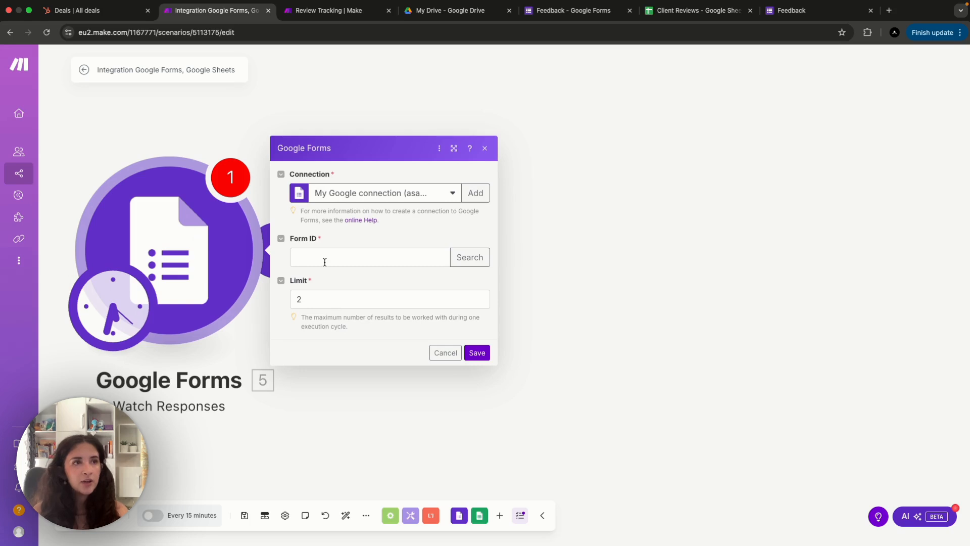
{"action": "left_click", "coordinate": [579, 12]}
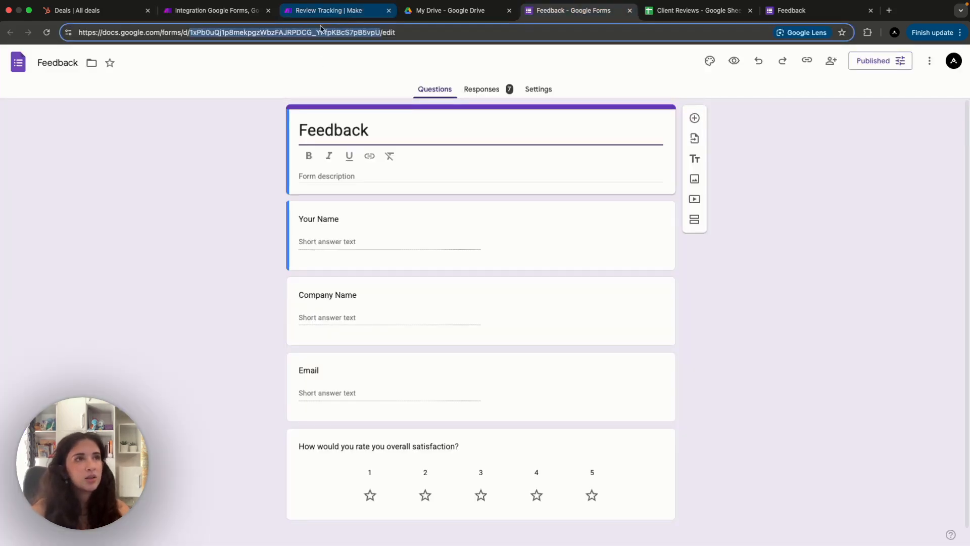
{"action": "left_click", "coordinate": [248, 12]}
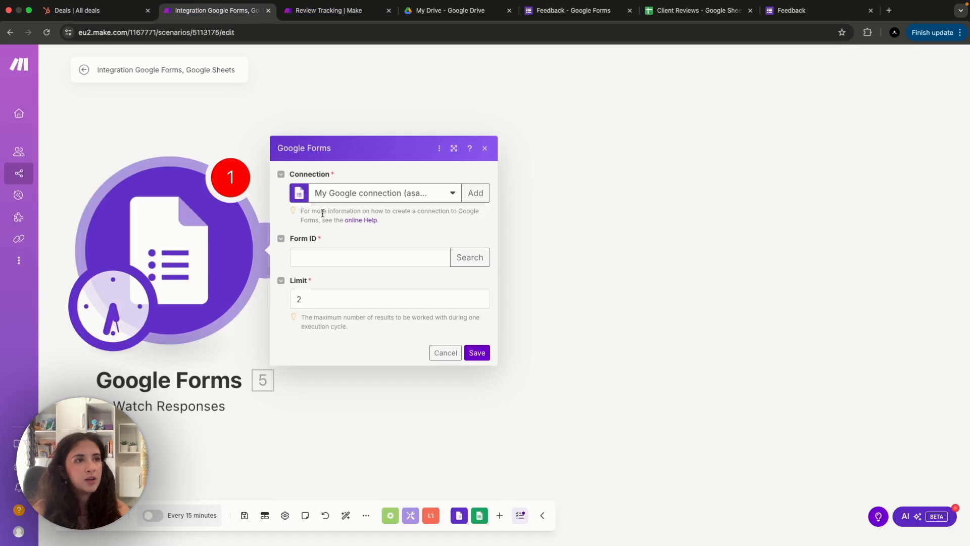
{"action": "left_click", "coordinate": [308, 258]}
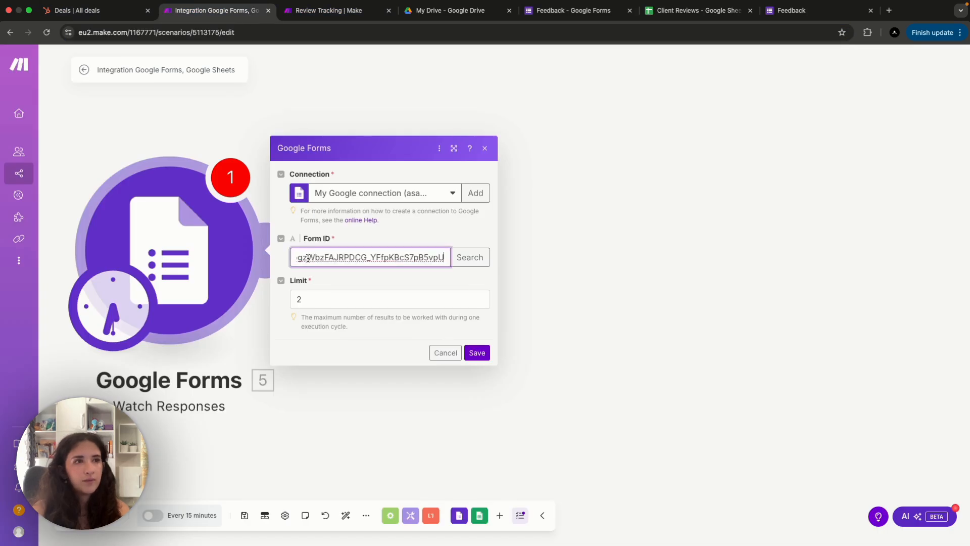
{"action": "left_click", "coordinate": [393, 281]}
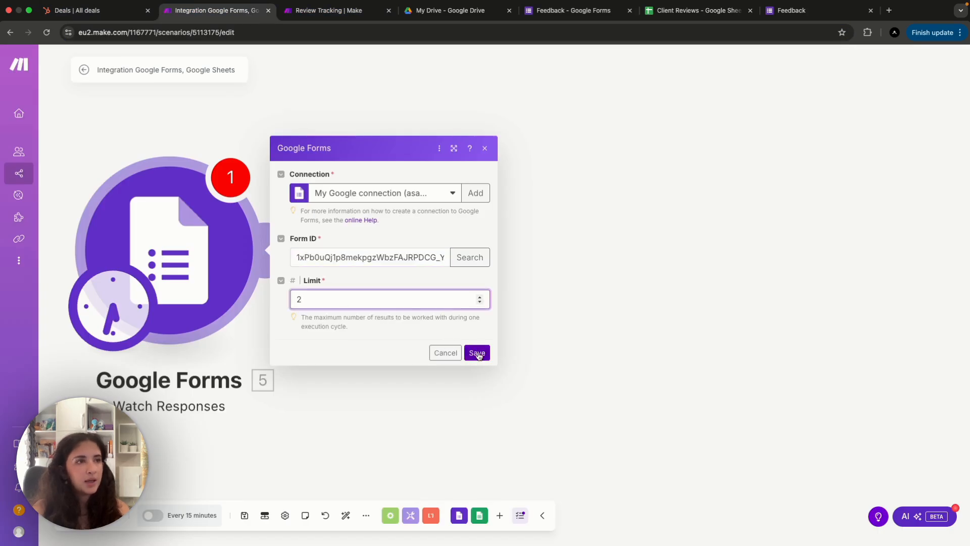
{"action": "left_click", "coordinate": [477, 353]}
{"action": "left_click", "coordinate": [477, 300]}
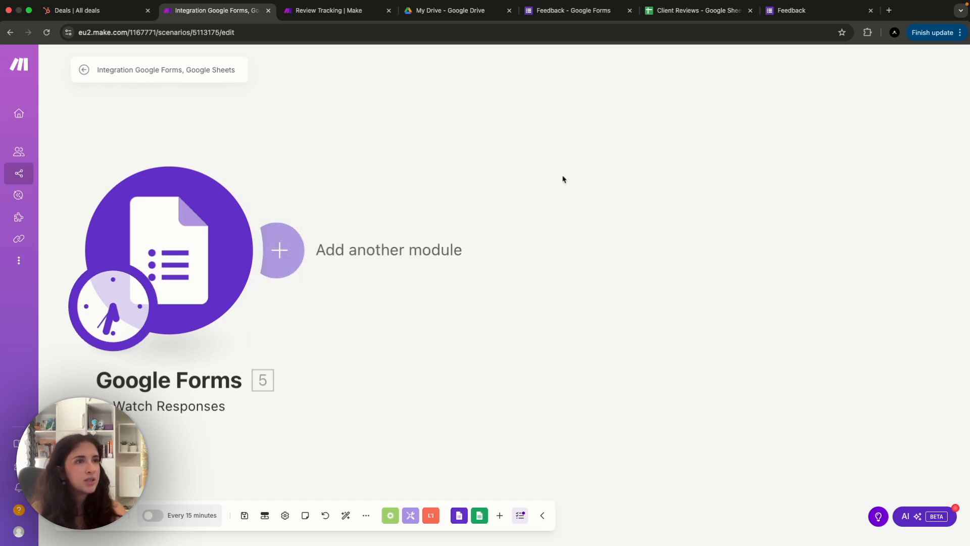
Fill in a test name and email on the Feedback form, rate satisfaction 2 stars, and submit
{"action": "left_click", "coordinate": [793, 11]}
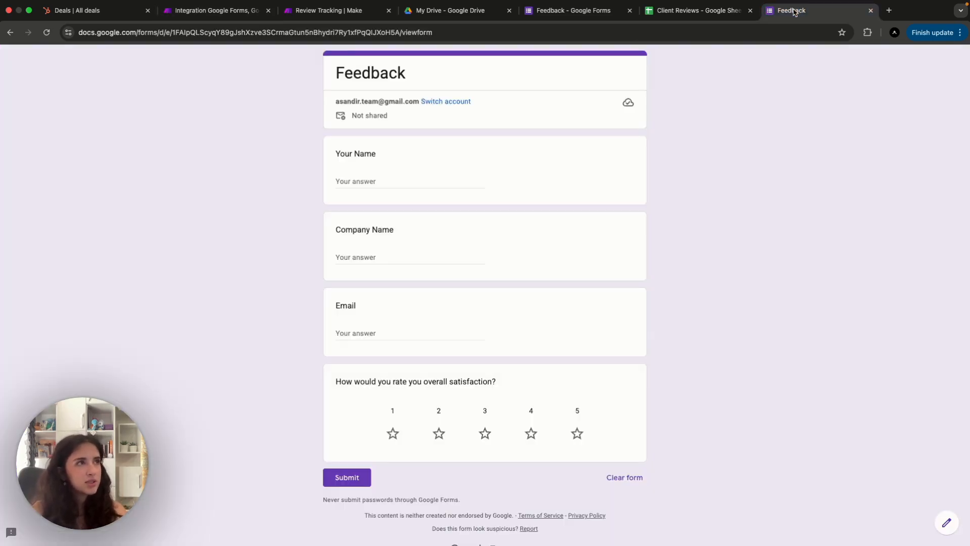
{"action": "left_click", "coordinate": [366, 181]}
{"action": "type", "text": "Patricia"}
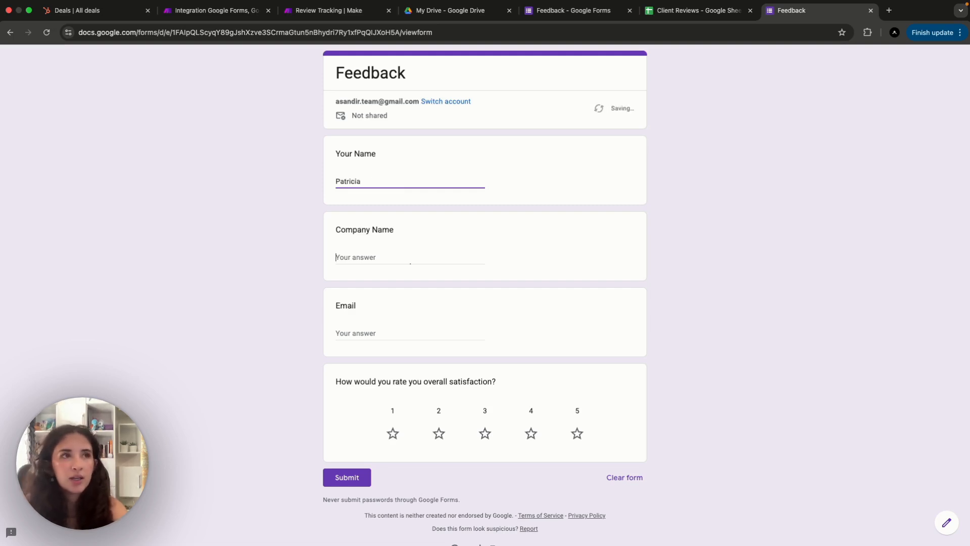
{"action": "type", "text": "Compa"}
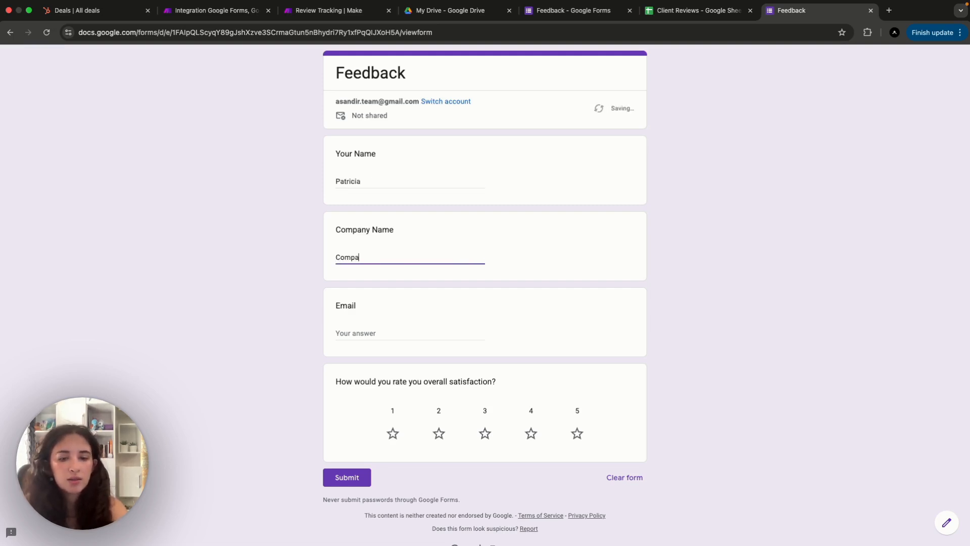
{"action": "type", "text": "ny"}
{"action": "key", "text": "Tab"}
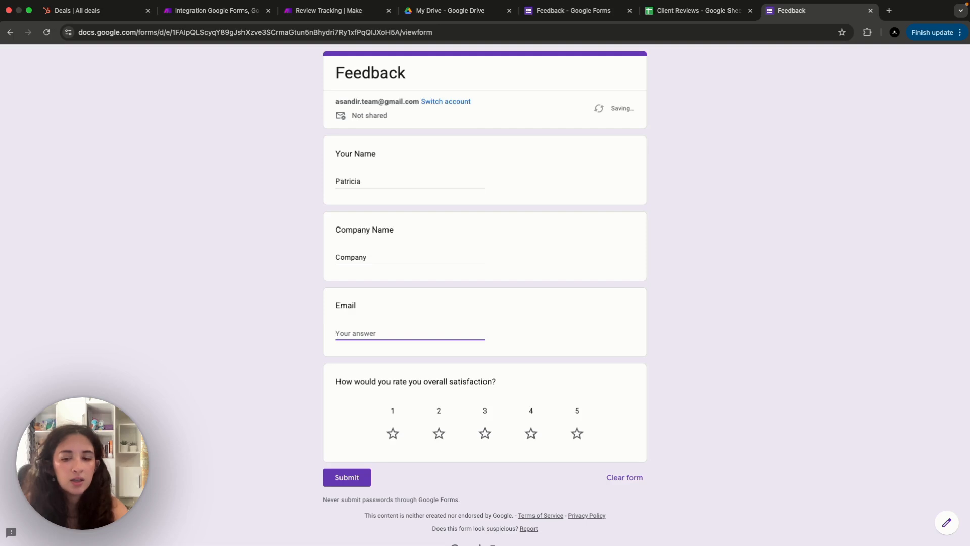
{"action": "type", "text": "example@gmail.com"}
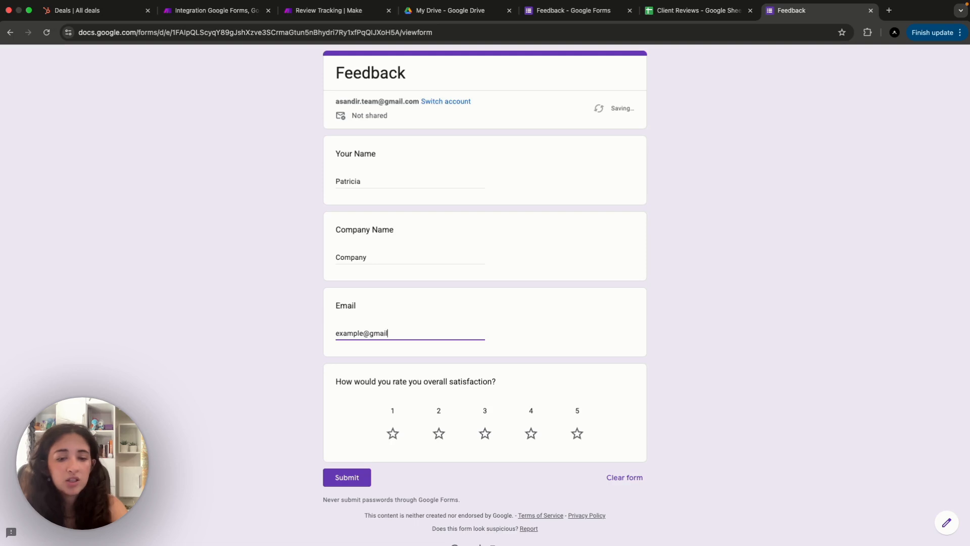
{"action": "left_click", "coordinate": [439, 434]}
{"action": "left_click", "coordinate": [343, 498]}
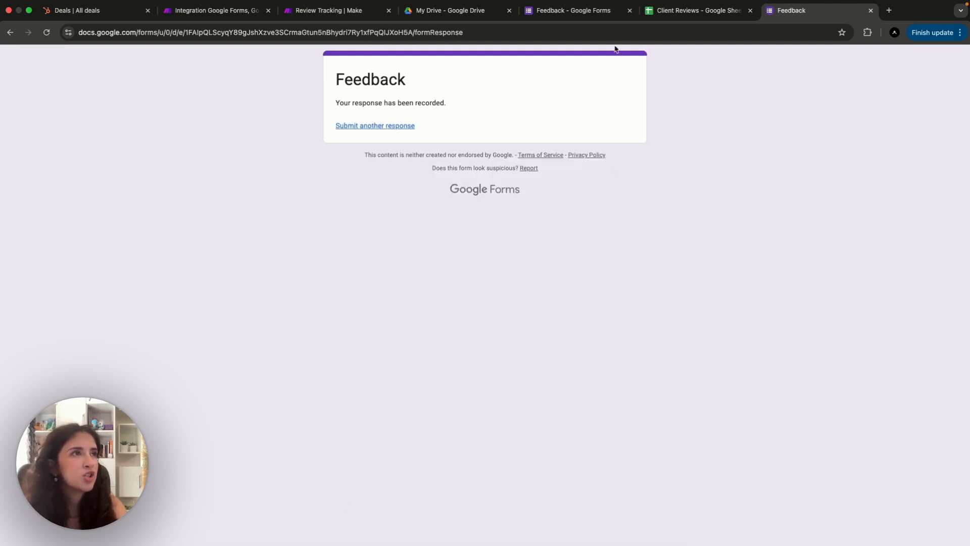
{"action": "left_click", "coordinate": [218, 10]}
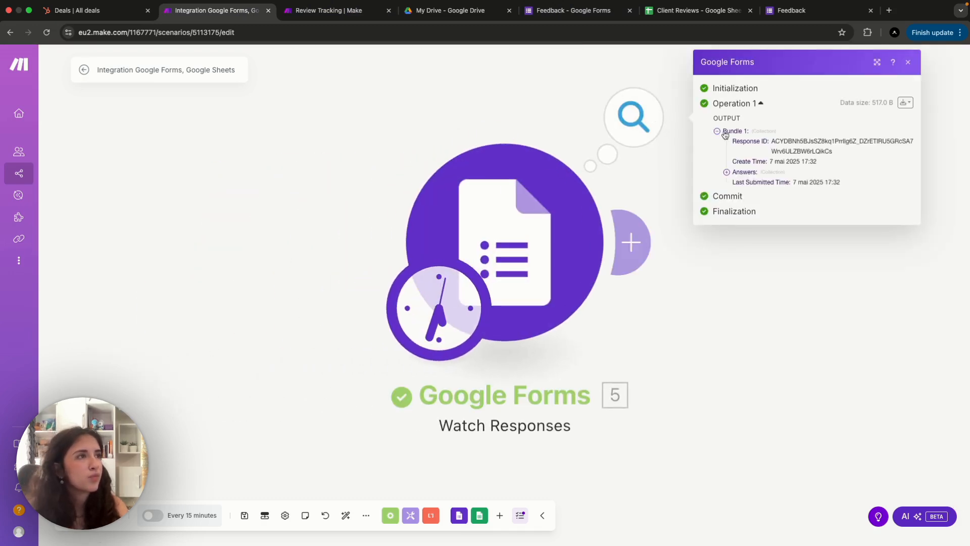
Expand Bundle 1's Email answer in the Watch Responses output, then begin a second module
{"action": "left_click", "coordinate": [726, 172]}
{"action": "left_click", "coordinate": [736, 183]}
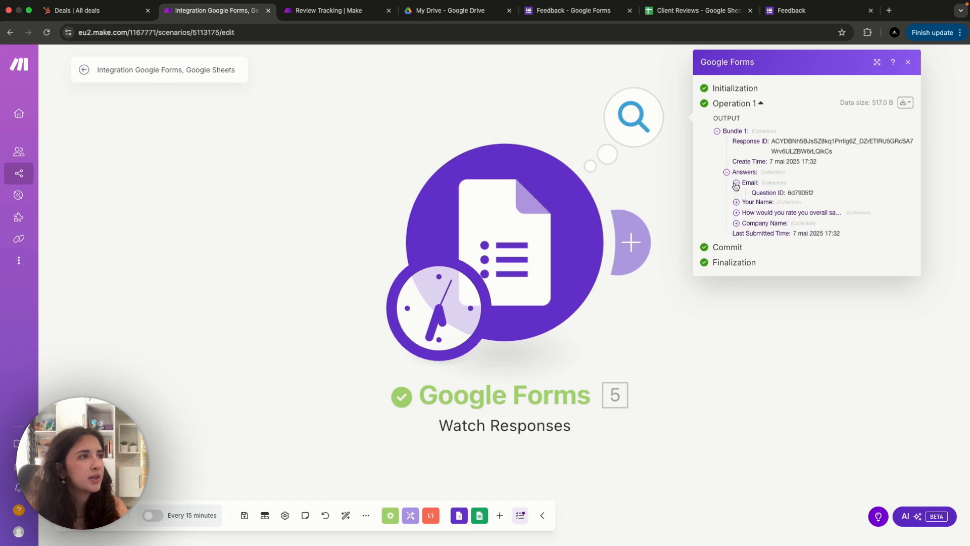
{"action": "left_click", "coordinate": [747, 204]}
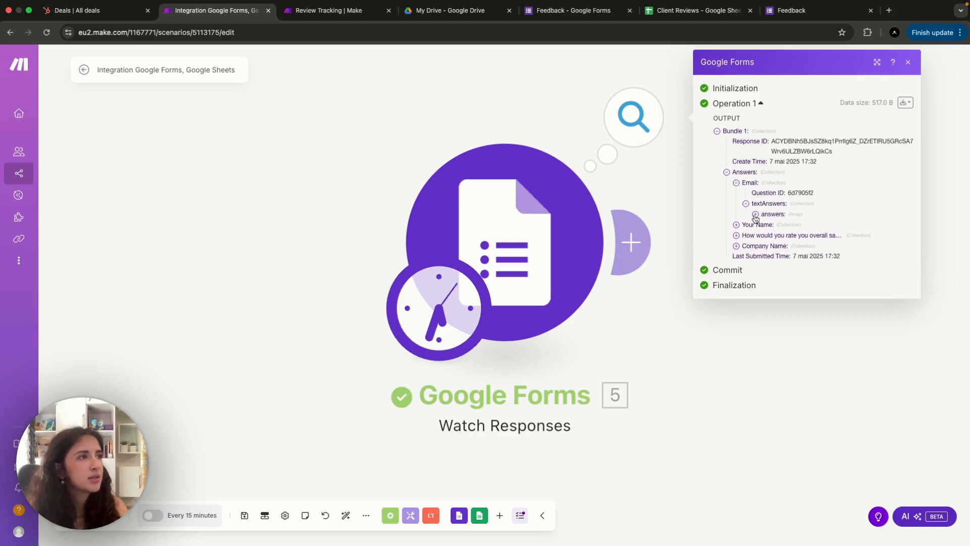
{"action": "left_click", "coordinate": [756, 214]}
{"action": "left_click", "coordinate": [765, 225]}
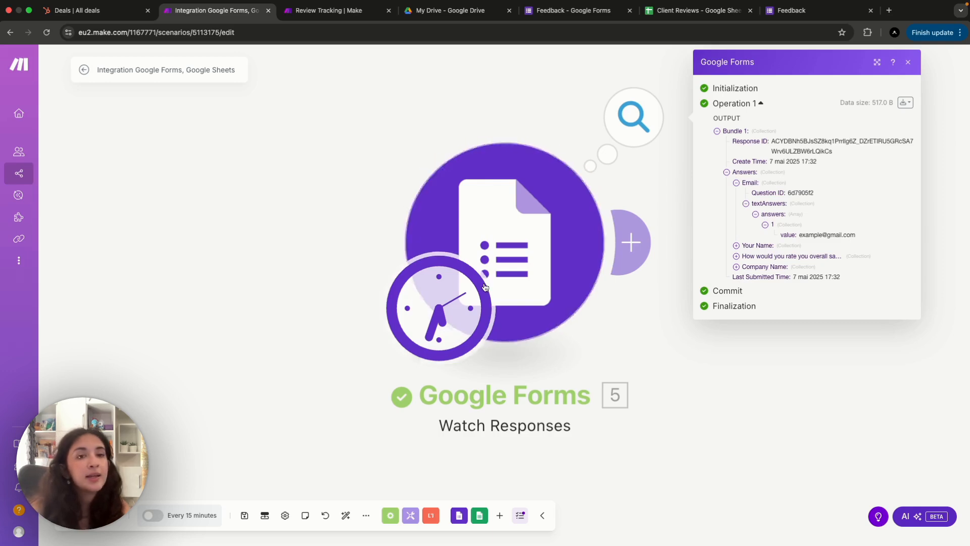
{"action": "left_click", "coordinate": [647, 359]}
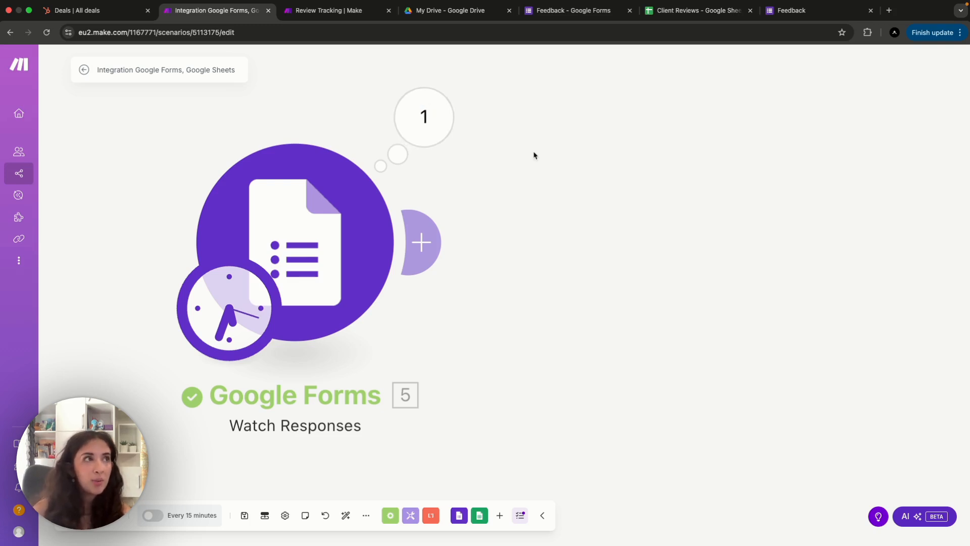
{"action": "left_click", "coordinate": [414, 270]}
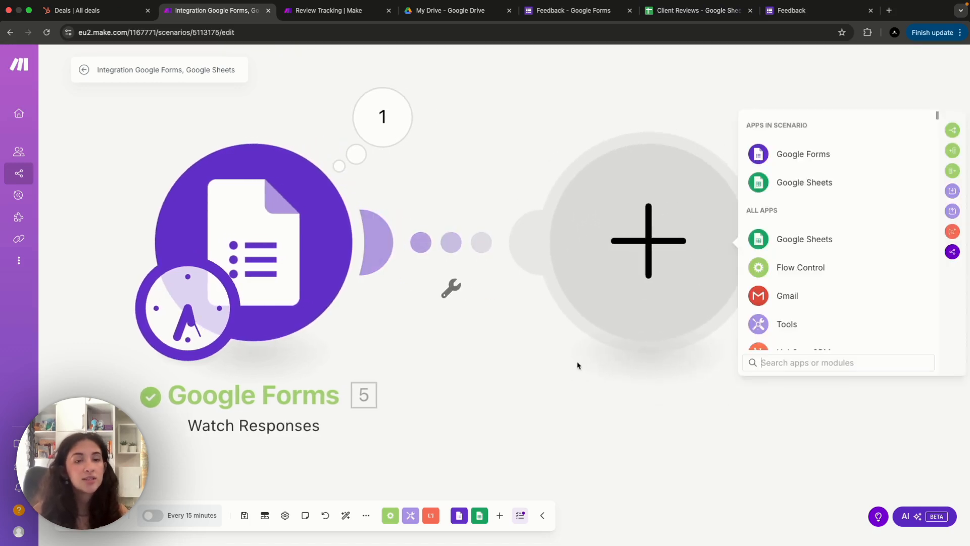
Add a Google Sheets Search Rows module on the Client Reviews spreadsheet, Sheet1
{"action": "left_click", "coordinate": [798, 187]}
{"action": "scroll", "coordinate": [803, 274], "scroll_direction": "down", "scroll_amount": 1}
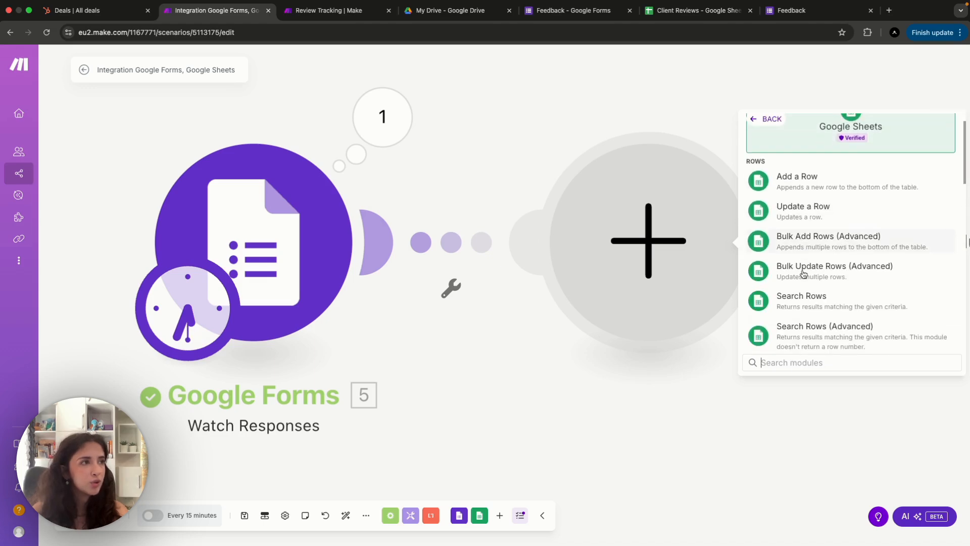
{"action": "left_click", "coordinate": [806, 306]}
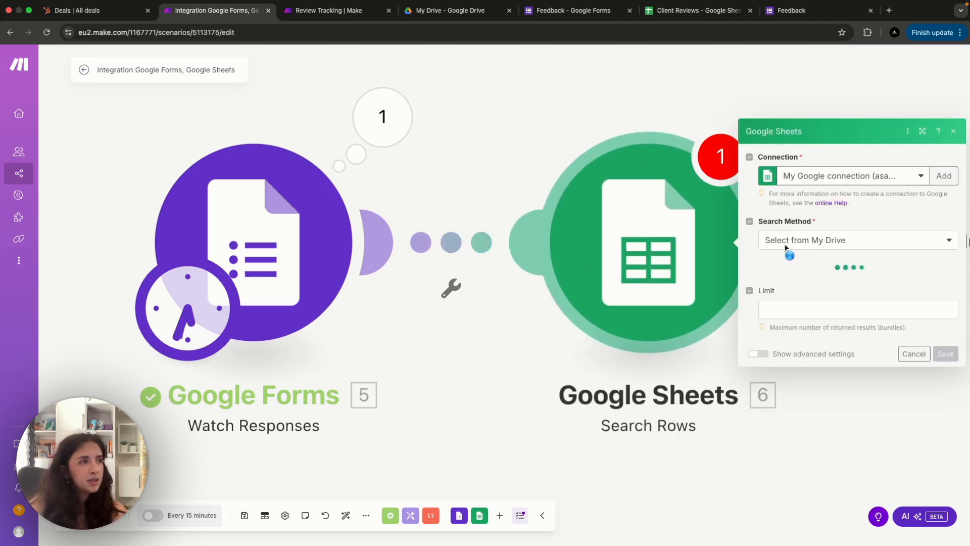
{"action": "left_click", "coordinate": [811, 276]}
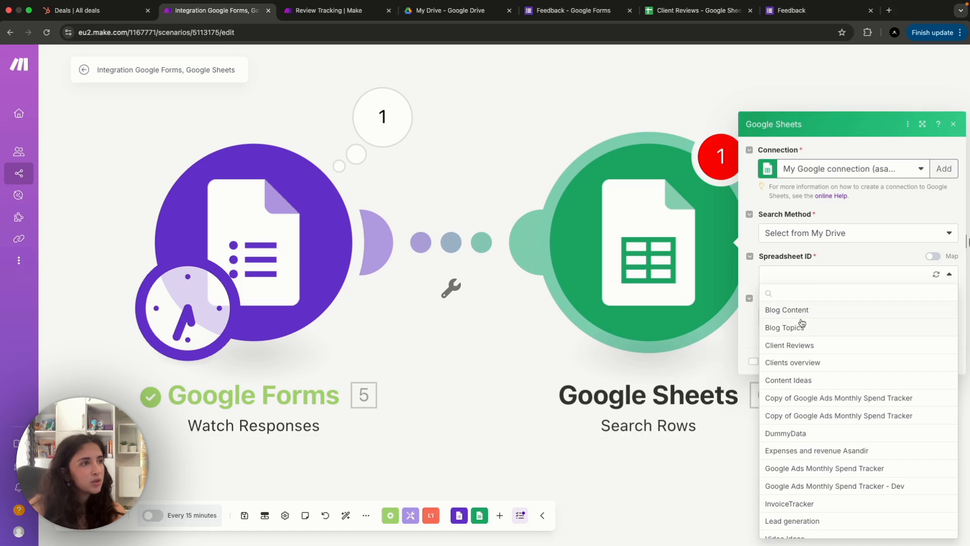
{"action": "left_click", "coordinate": [801, 346]}
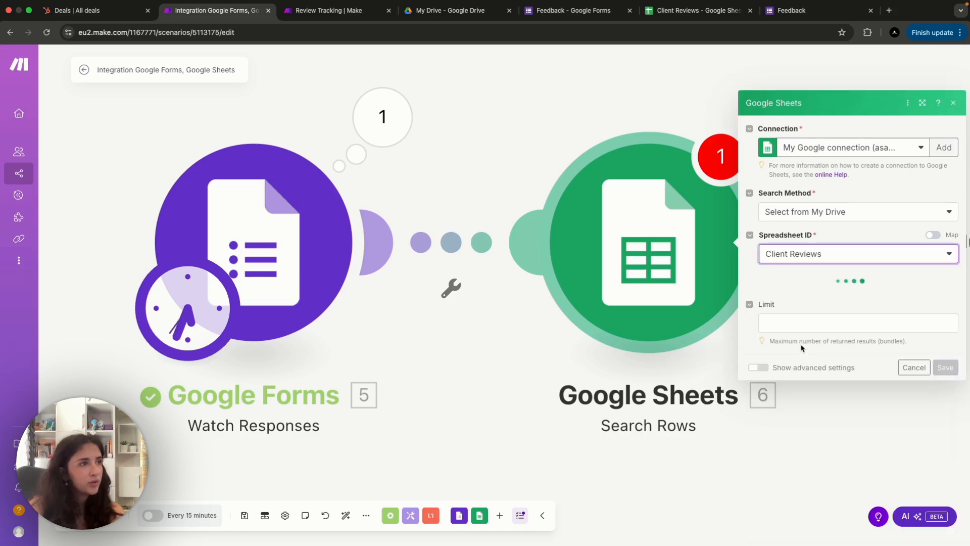
{"action": "left_click", "coordinate": [796, 299]}
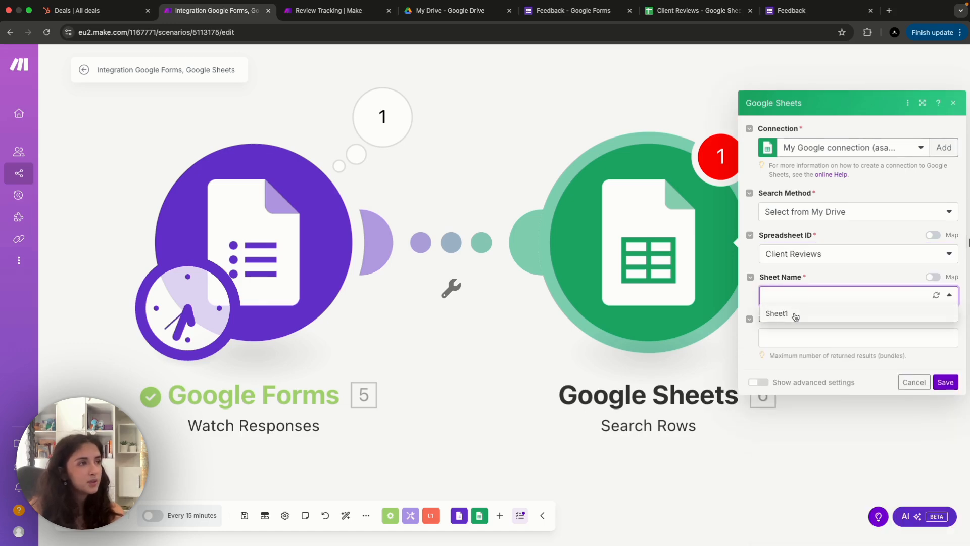
{"action": "left_click", "coordinate": [796, 314]}
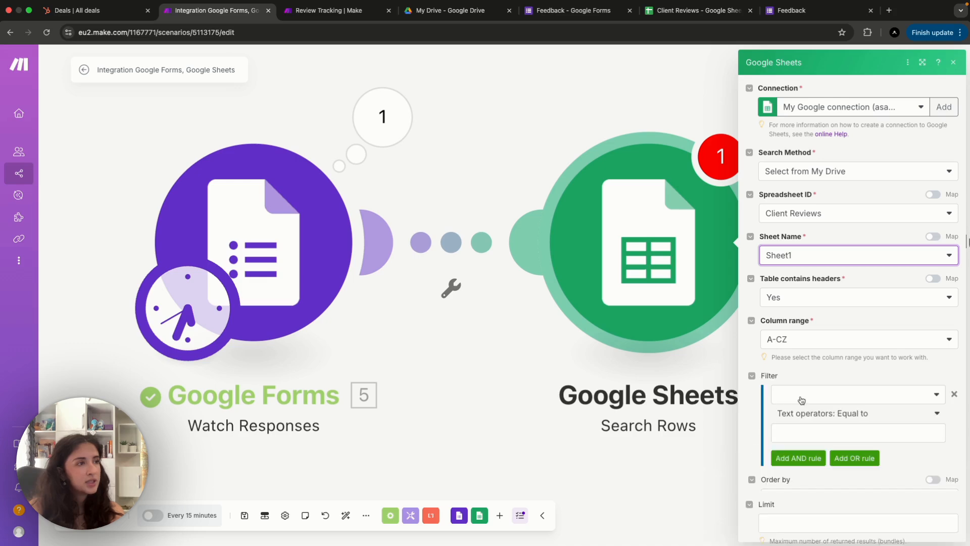
Filter rows where Email (C) equals the form's submitted email answer, and save the module
{"action": "left_click", "coordinate": [801, 399]}
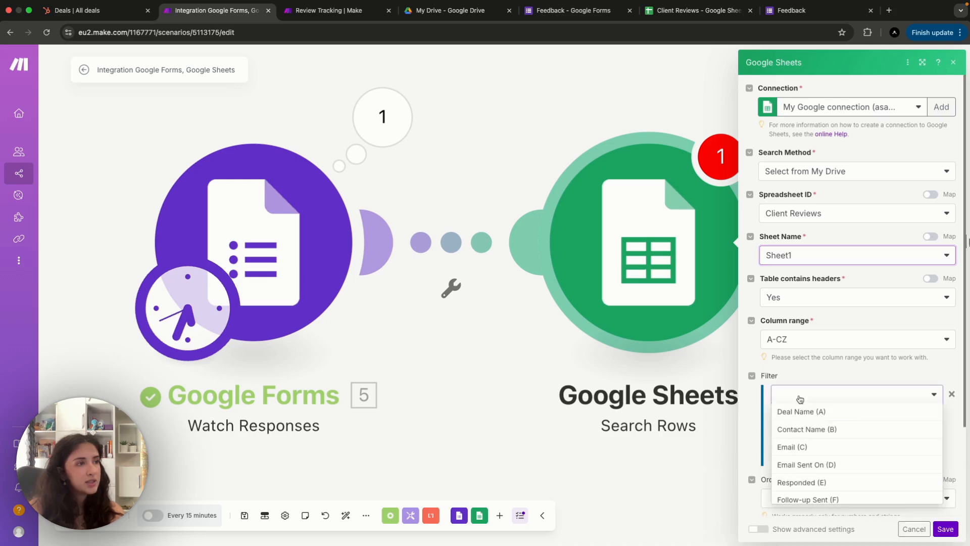
{"action": "left_click", "coordinate": [809, 448]}
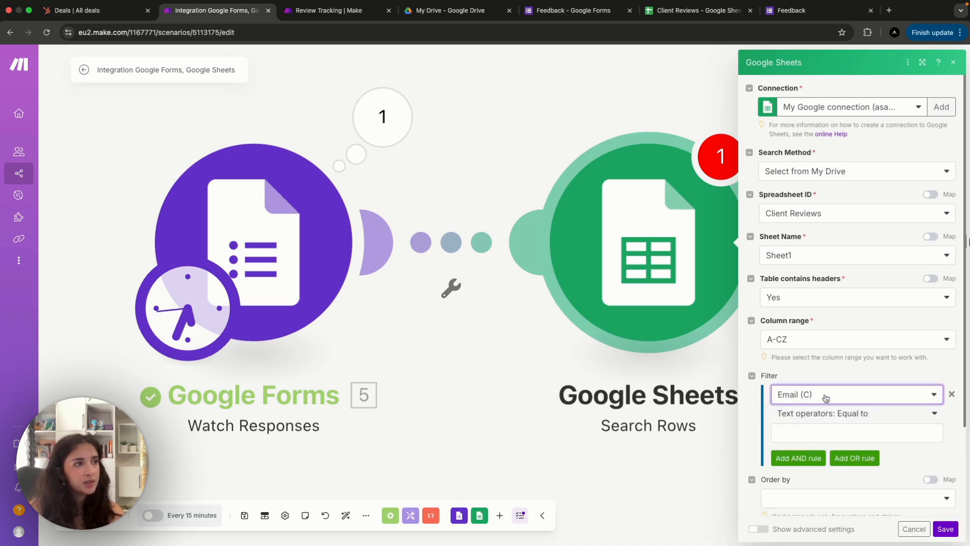
{"action": "left_click", "coordinate": [814, 427]}
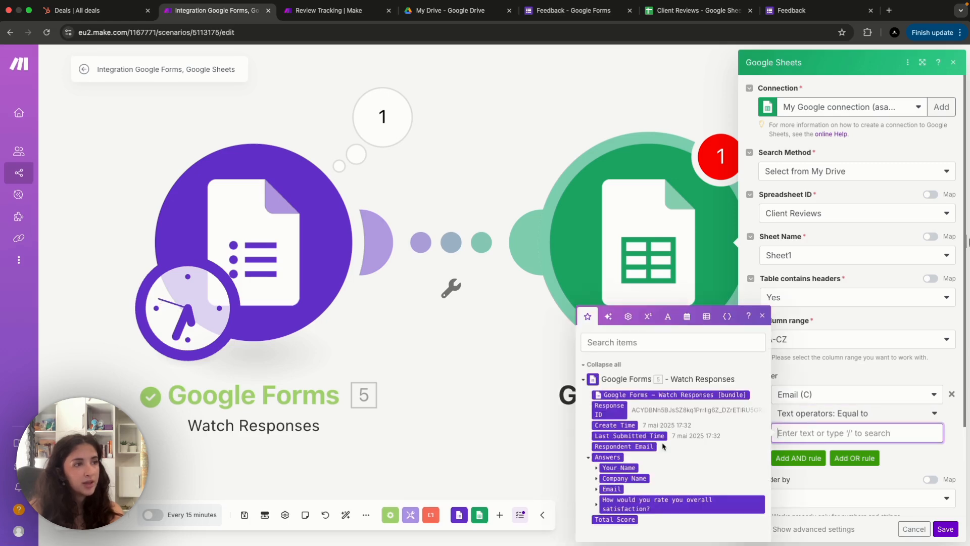
{"action": "left_click", "coordinate": [596, 489]}
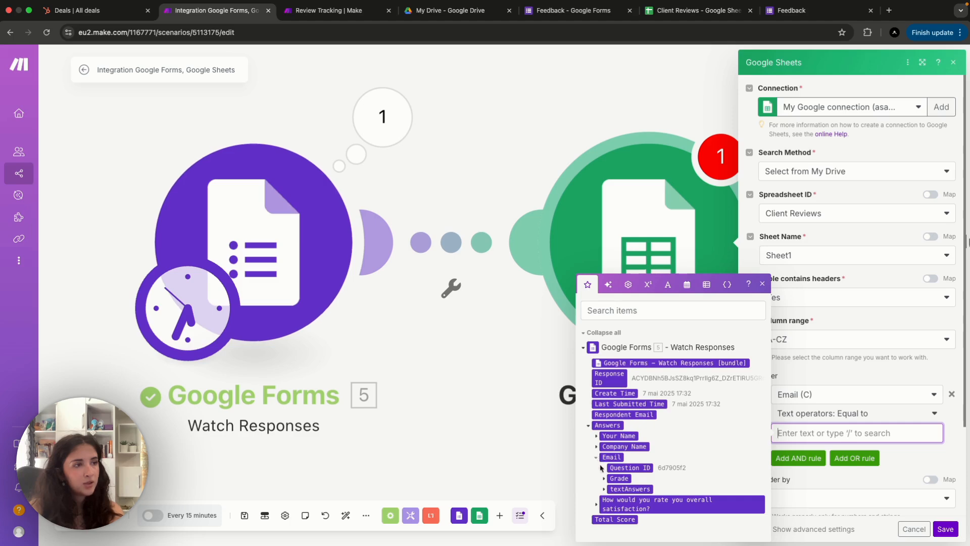
{"action": "left_click", "coordinate": [603, 489]}
{"action": "left_click", "coordinate": [611, 489]}
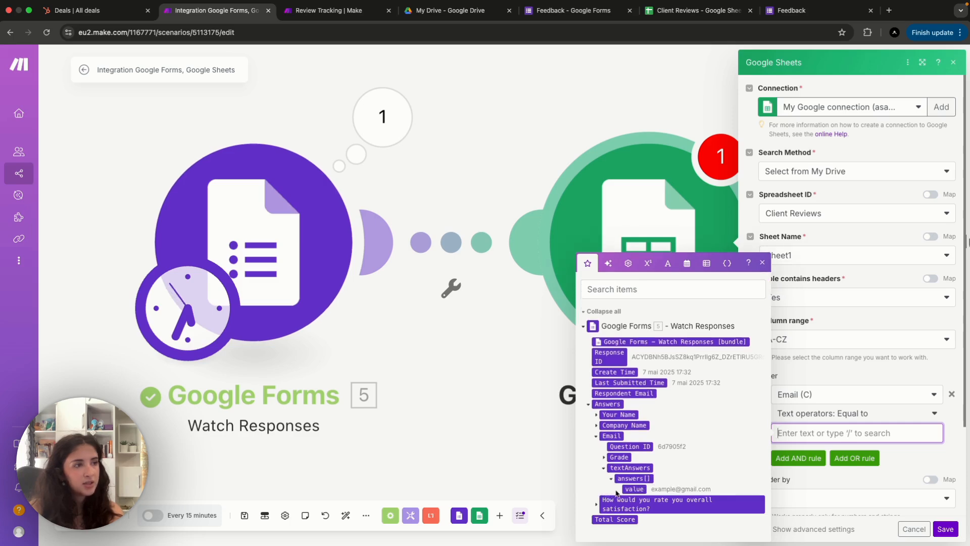
{"action": "left_click", "coordinate": [635, 489]}
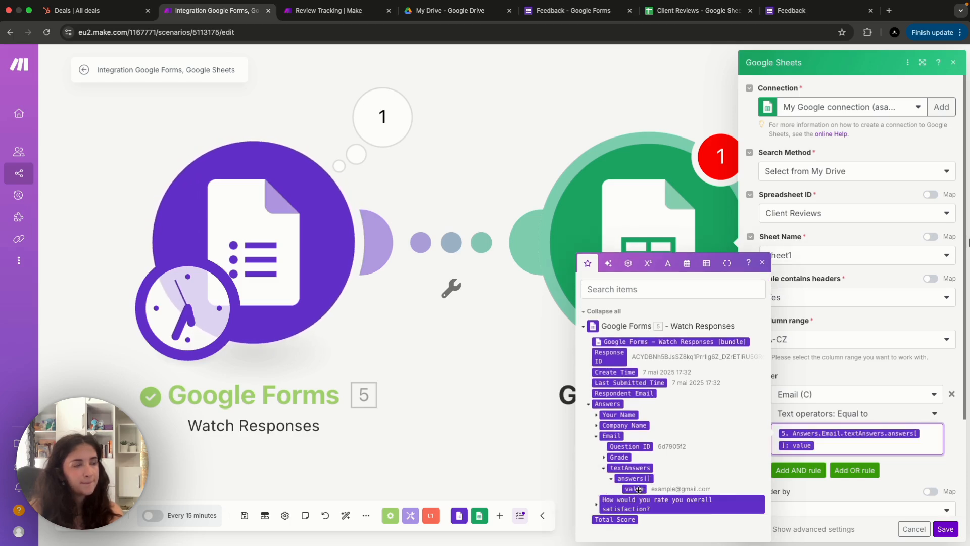
{"action": "left_click", "coordinate": [851, 491]}
{"action": "left_click", "coordinate": [944, 530]}
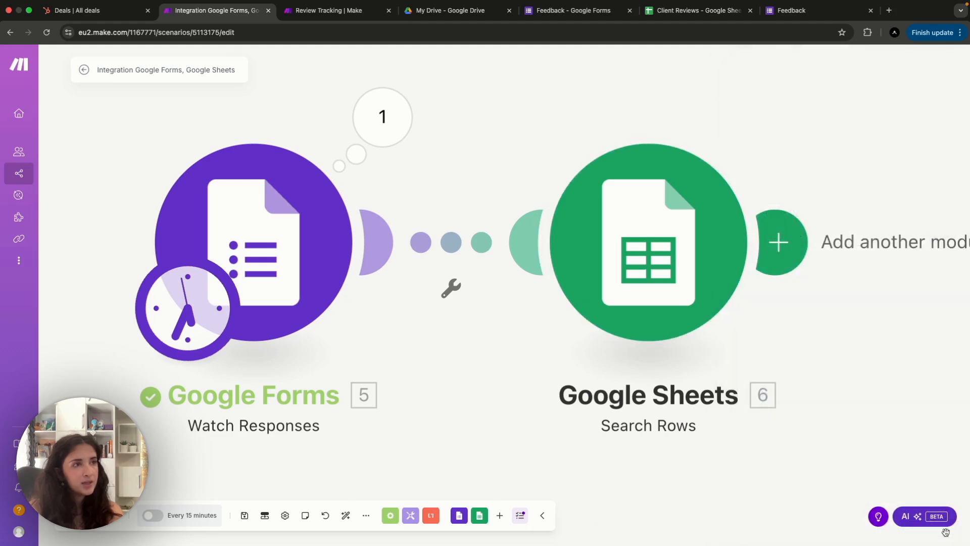
{"action": "scroll", "coordinate": [834, 428], "scroll_direction": "right", "scroll_amount": 10}
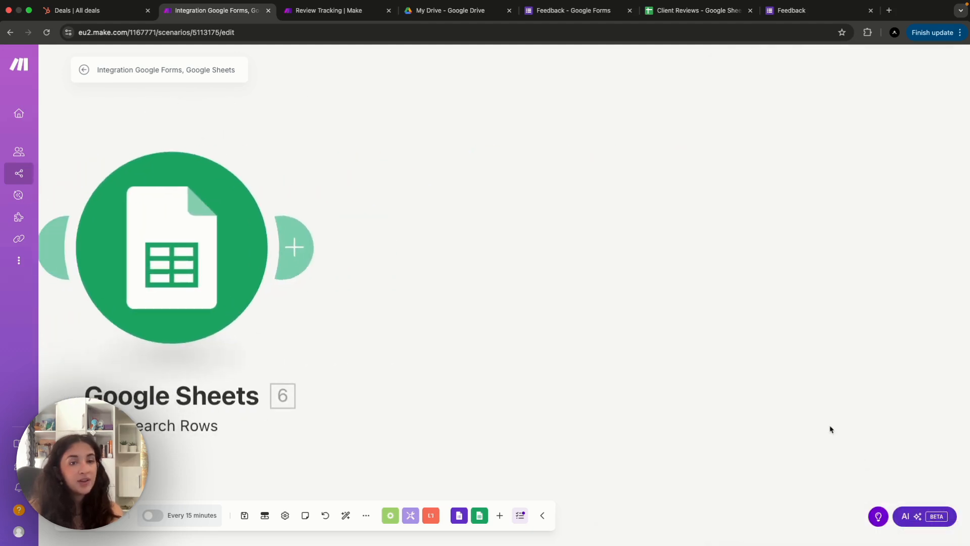
{"action": "left_click", "coordinate": [300, 257]}
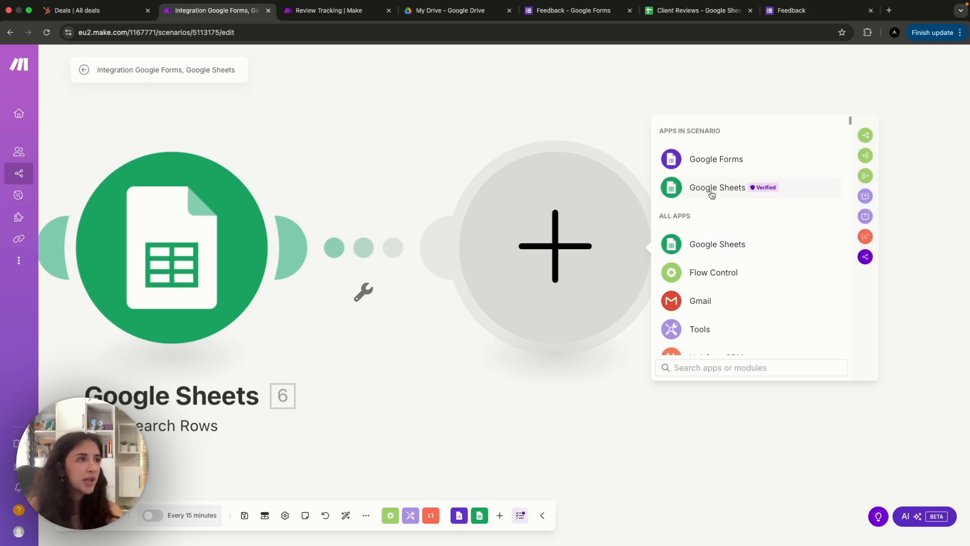
Add a Google Sheets Update a Row module on Client Reviews Sheet1, targeting the found row's number
{"action": "left_click", "coordinate": [712, 195]}
{"action": "left_click", "coordinate": [727, 247]}
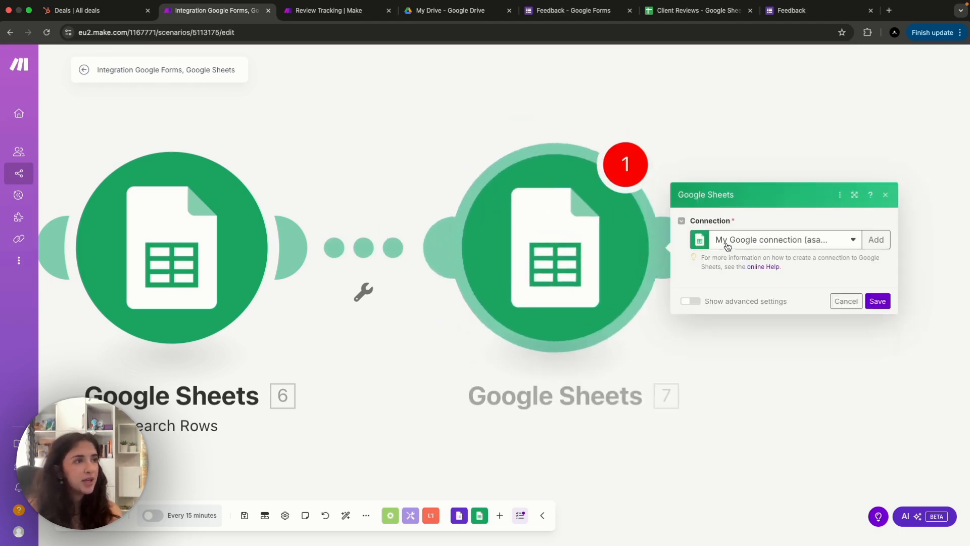
{"action": "left_click", "coordinate": [742, 328]}
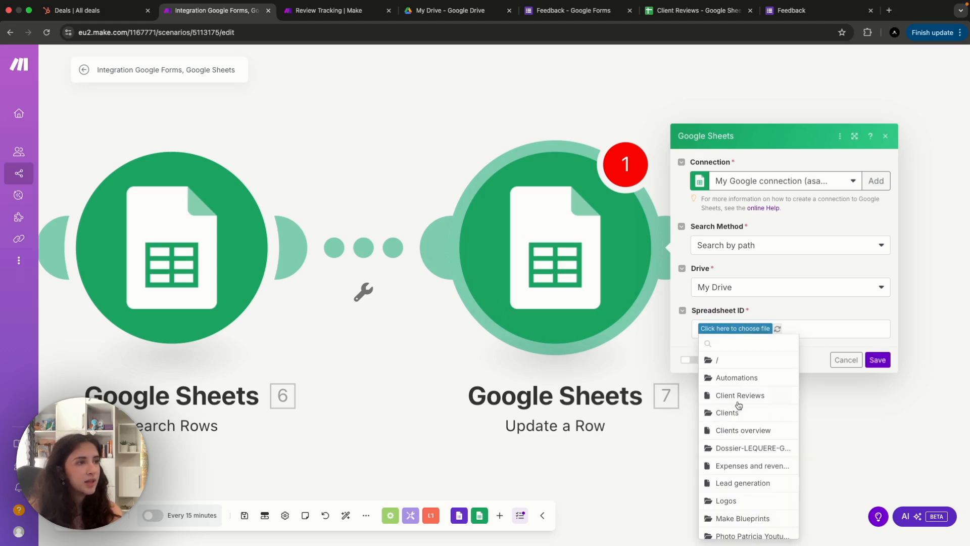
{"action": "left_click", "coordinate": [740, 396]}
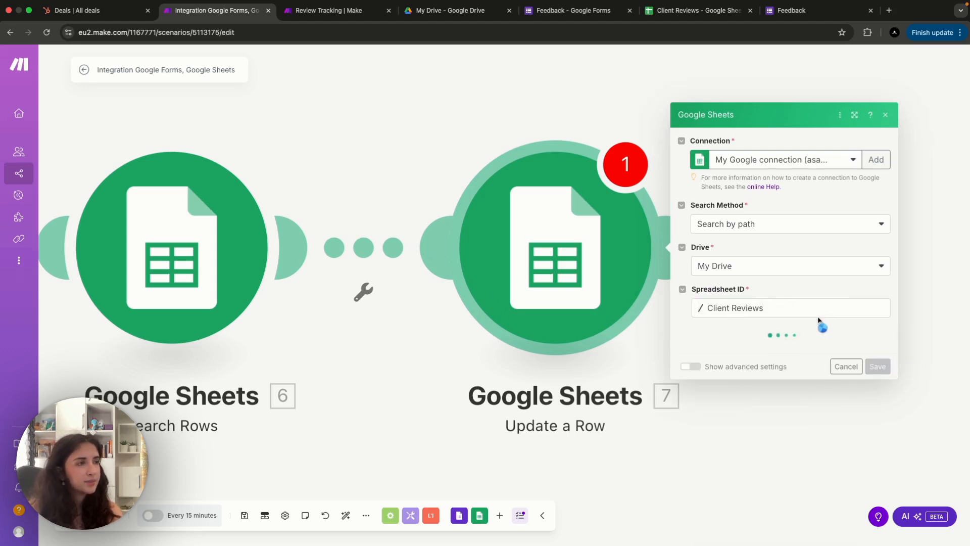
{"action": "left_click", "coordinate": [737, 350]}
{"action": "left_click", "coordinate": [723, 366]}
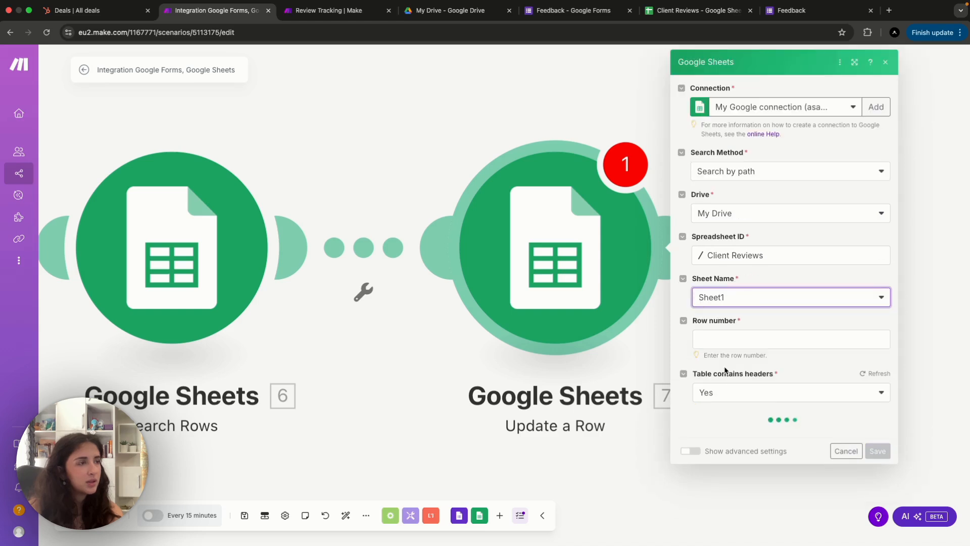
{"action": "left_click", "coordinate": [717, 343]}
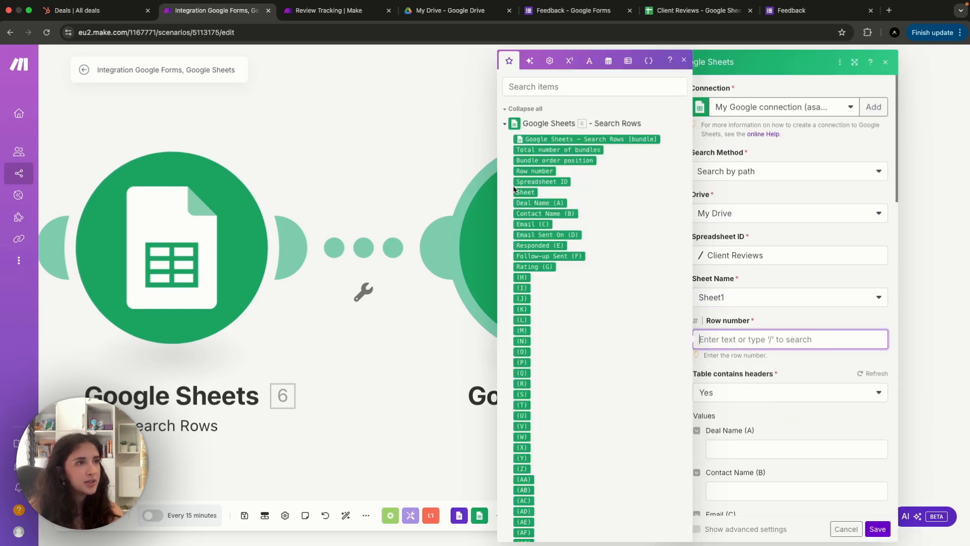
{"action": "left_click", "coordinate": [540, 172]}
{"action": "left_click", "coordinate": [792, 369]}
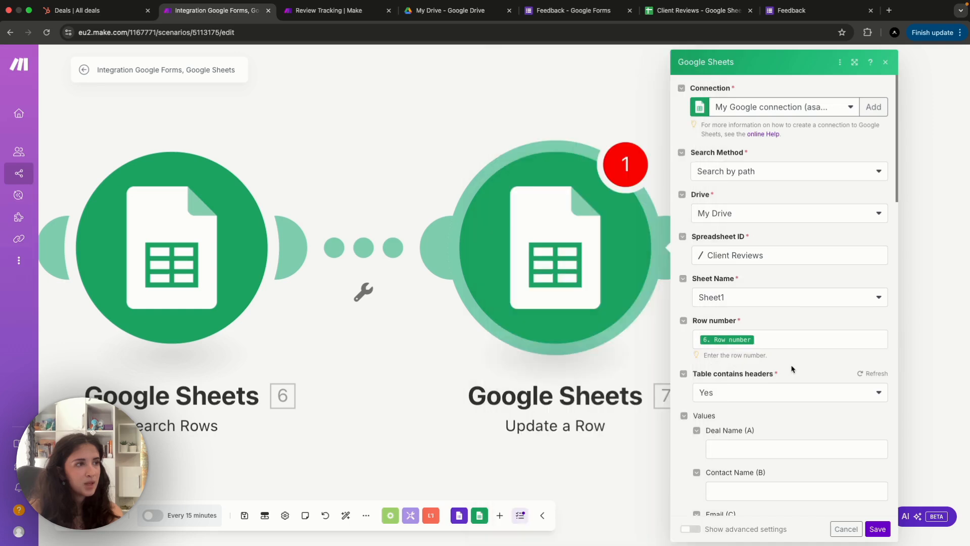
Set the Responded (E) value to TRUE
{"action": "scroll", "coordinate": [778, 439], "scroll_direction": "down", "scroll_amount": 1}
{"action": "scroll", "coordinate": [778, 439], "scroll_direction": "down", "scroll_amount": 4}
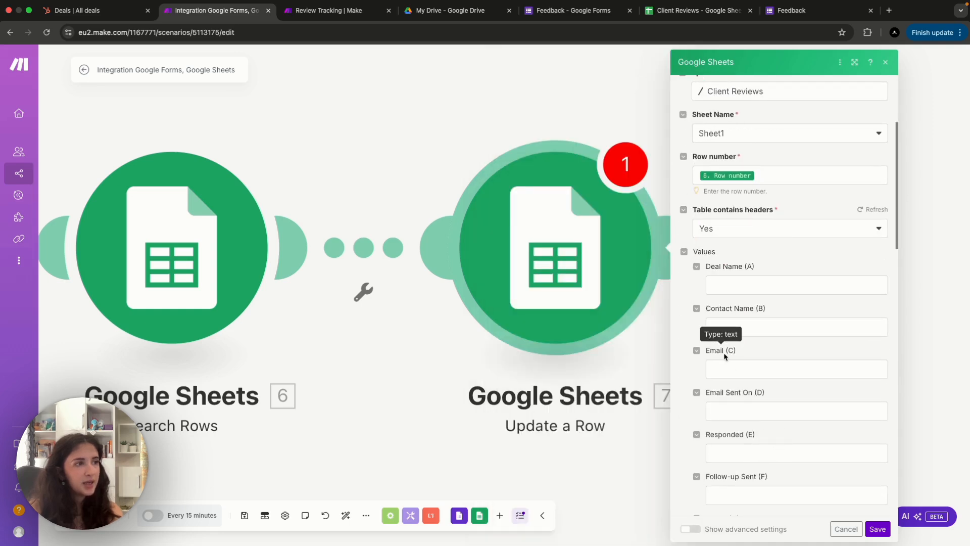
{"action": "left_click", "coordinate": [731, 448]}
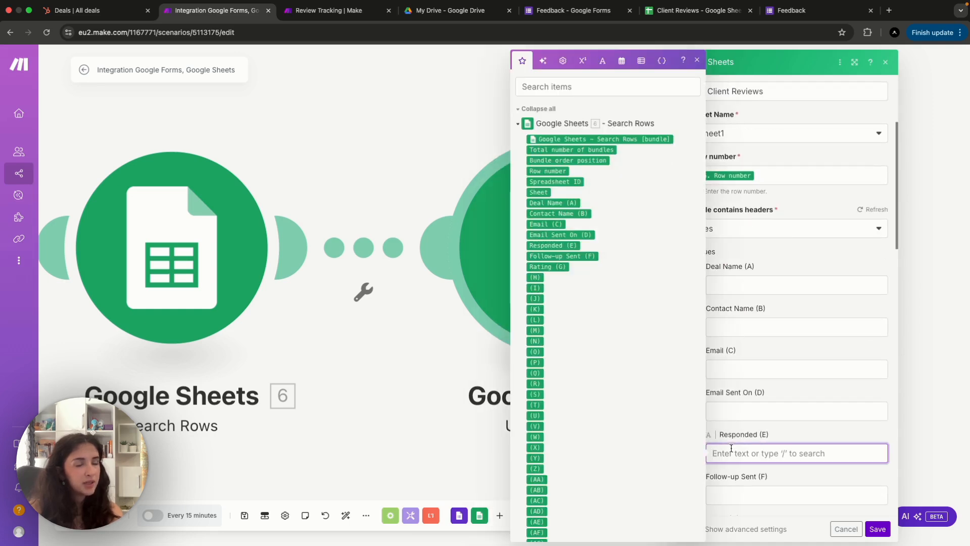
{"action": "type", "text": "TRU"}
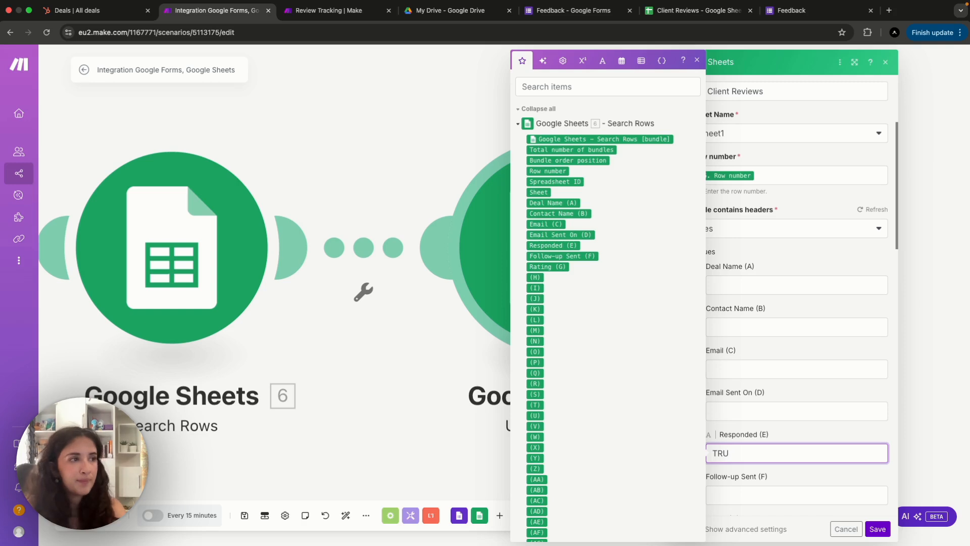
{"action": "type", "text": "E"}
{"action": "left_click", "coordinate": [838, 475]}
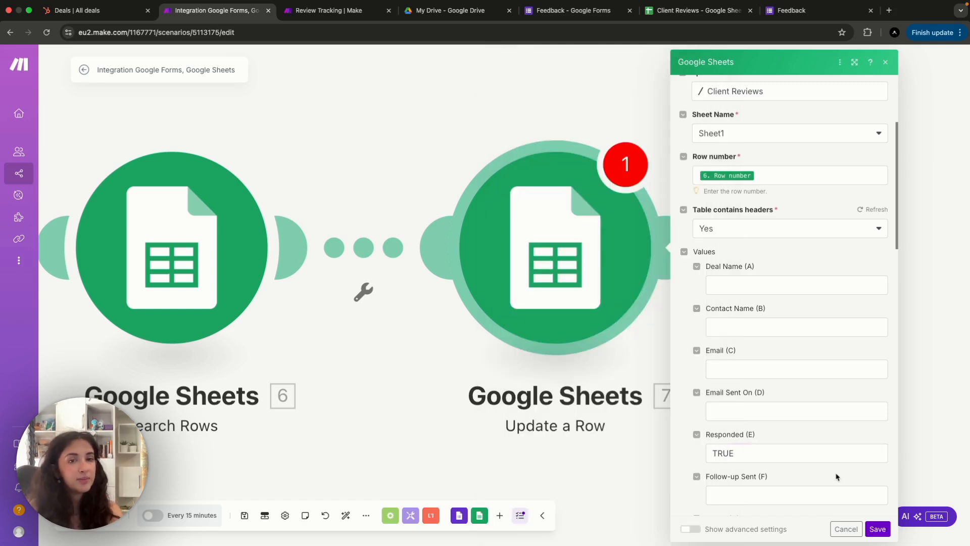
{"action": "scroll", "coordinate": [812, 472], "scroll_direction": "down", "scroll_amount": 2}
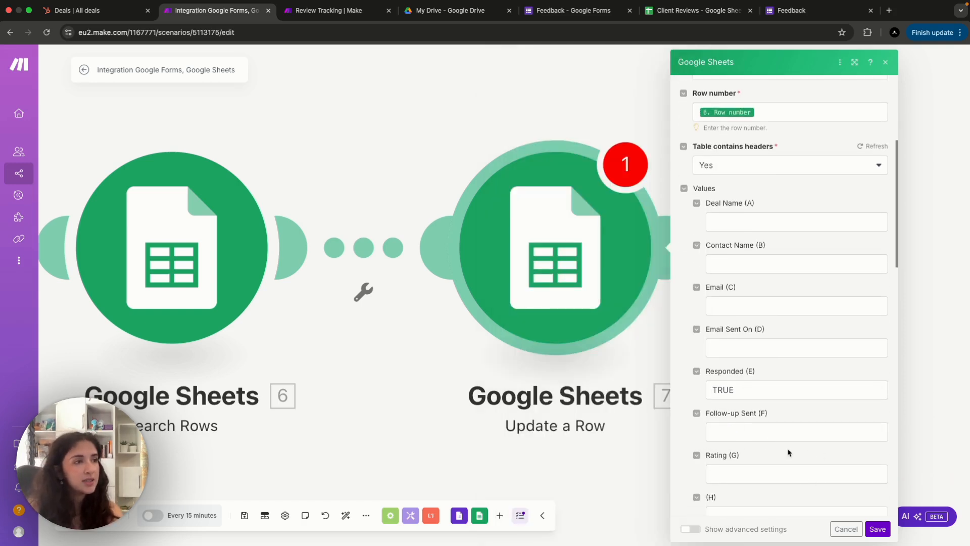
{"action": "scroll", "coordinate": [761, 433], "scroll_direction": "down", "scroll_amount": 1}
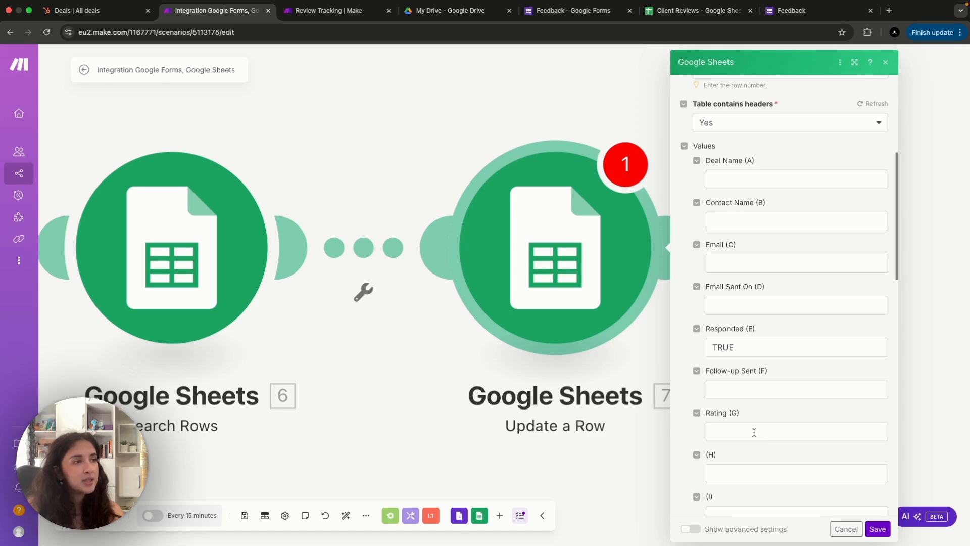
{"action": "left_click", "coordinate": [724, 431]}
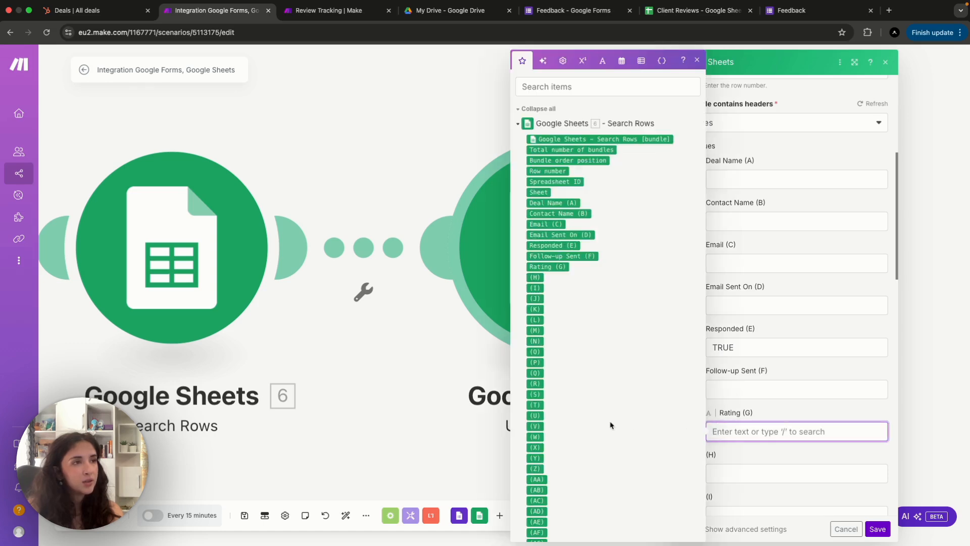
Map Rating (G) to the satisfaction question's textAnswers answers[] value
{"action": "scroll", "coordinate": [610, 425], "scroll_direction": "down", "scroll_amount": 15}
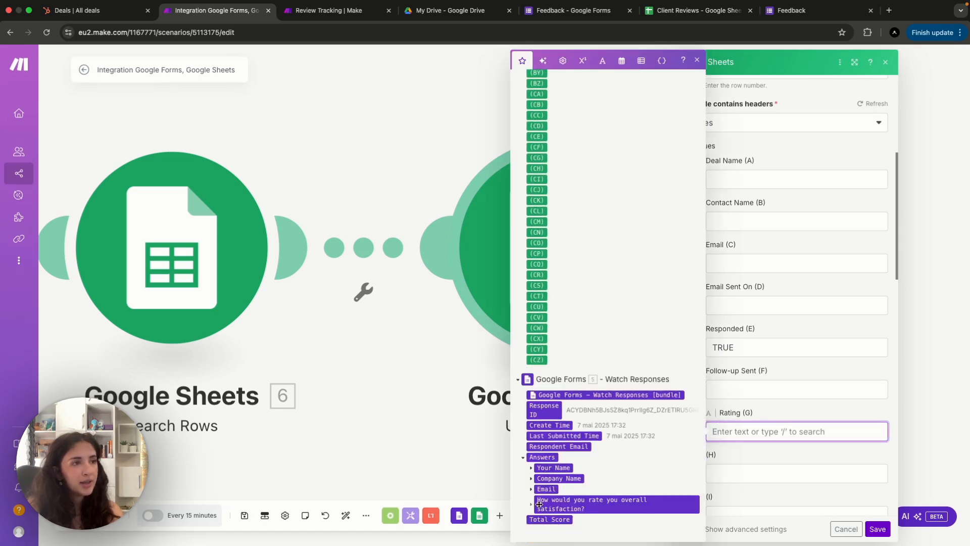
{"action": "left_click", "coordinate": [535, 504]}
{"action": "scroll", "coordinate": [549, 506], "scroll_direction": "down", "scroll_amount": 1}
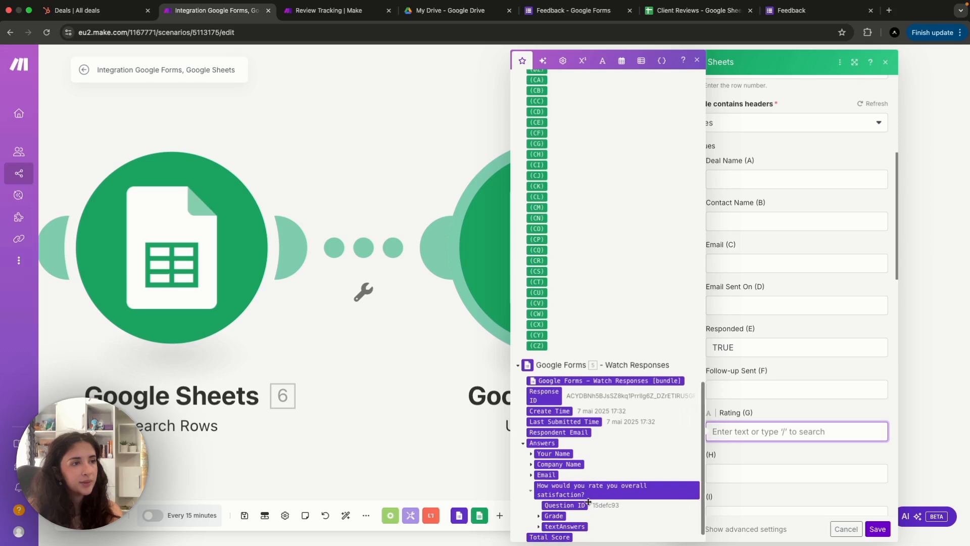
{"action": "left_click", "coordinate": [539, 498]}
{"action": "scroll", "coordinate": [549, 501], "scroll_direction": "down", "scroll_amount": 1}
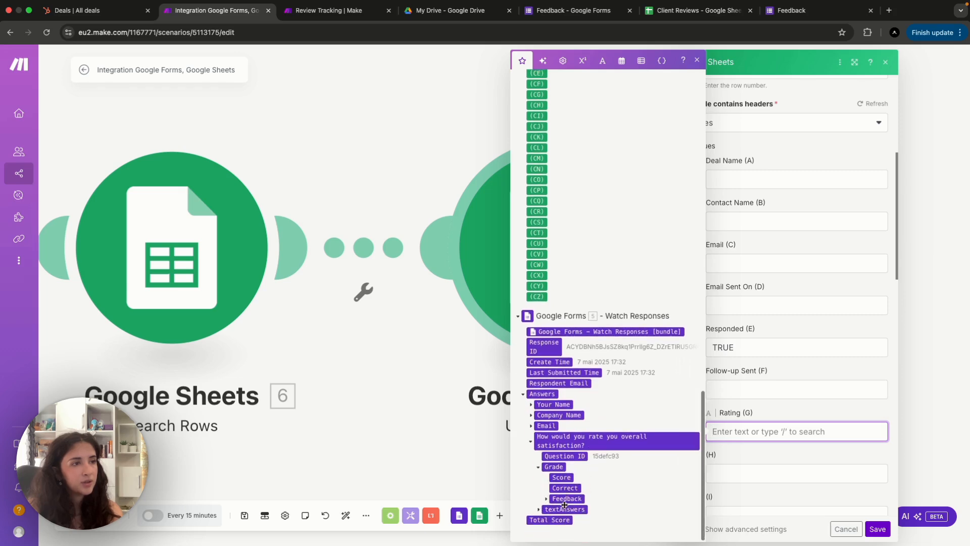
{"action": "left_click", "coordinate": [547, 499]}
{"action": "scroll", "coordinate": [547, 501], "scroll_direction": "down", "scroll_amount": 1}
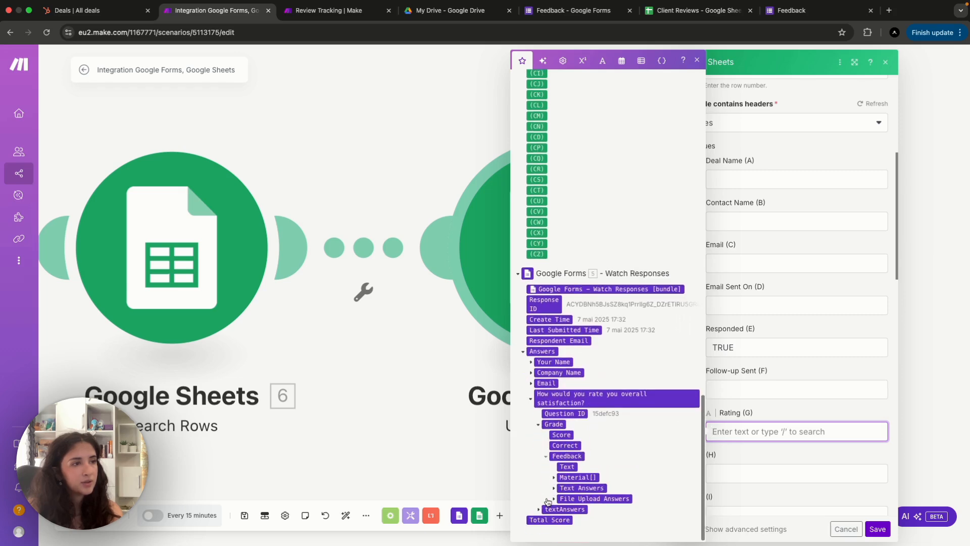
{"action": "left_click", "coordinate": [539, 510]}
{"action": "scroll", "coordinate": [545, 512], "scroll_direction": "down", "scroll_amount": 1}
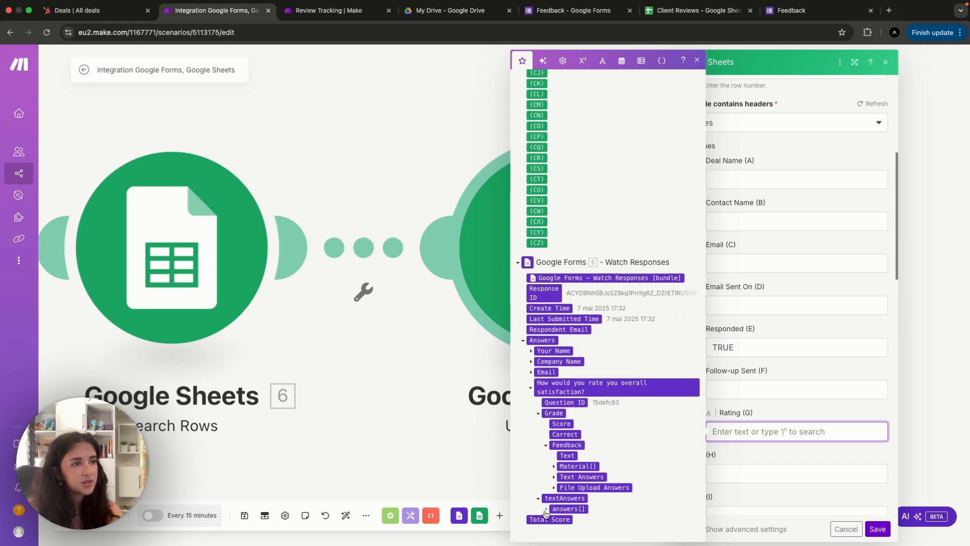
{"action": "left_click", "coordinate": [545, 509]}
{"action": "left_click", "coordinate": [569, 520]}
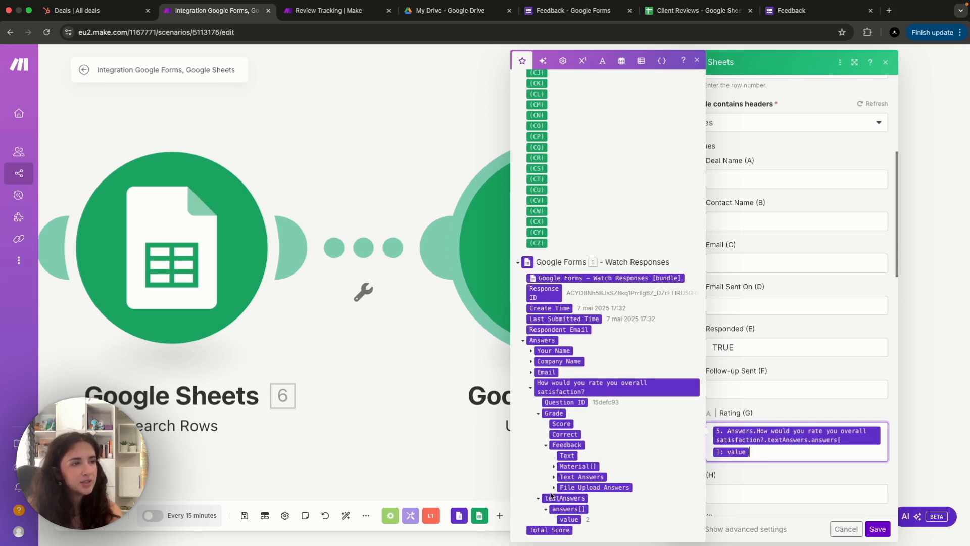
Save the Update a Row module settings
{"action": "left_click", "coordinate": [798, 483]}
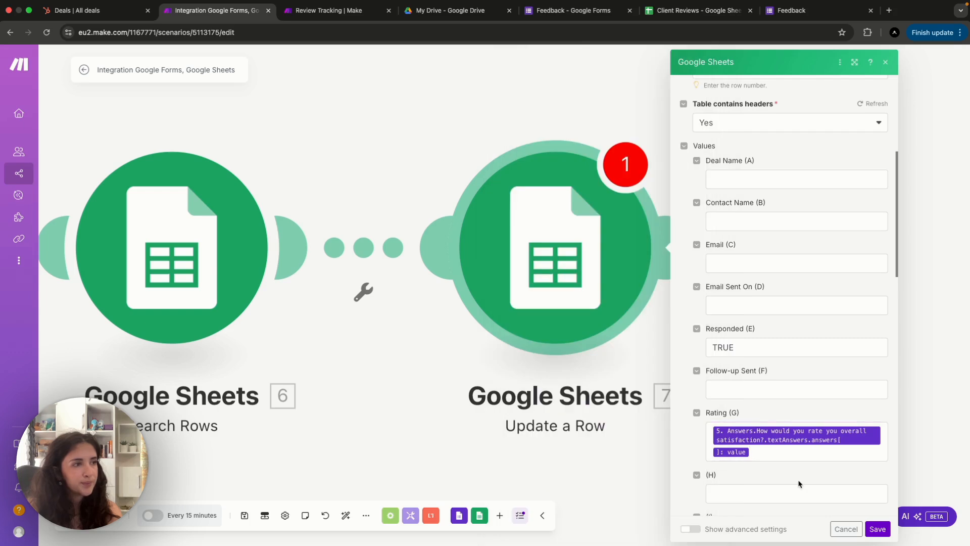
{"action": "left_click", "coordinate": [879, 529]}
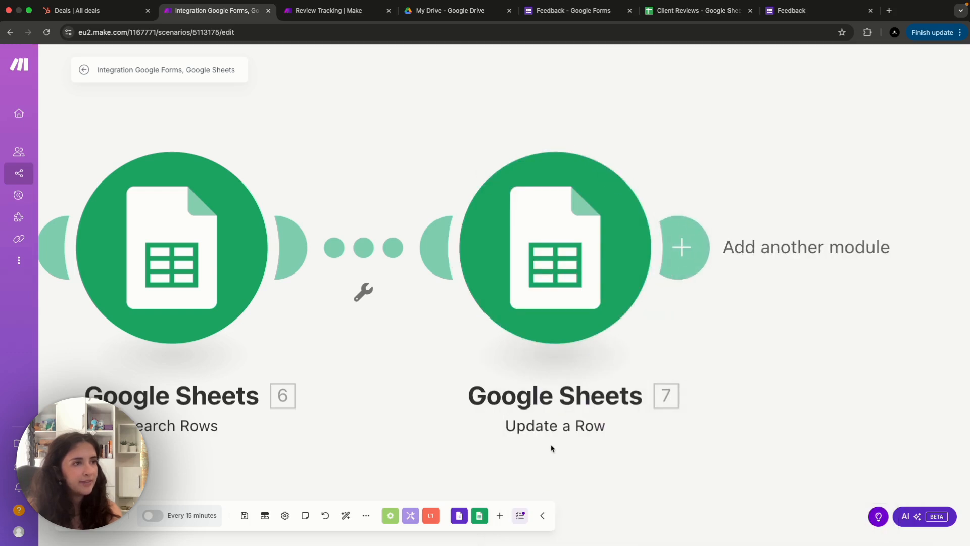
{"action": "scroll", "coordinate": [470, 421], "scroll_direction": "left", "scroll_amount": 5}
{"action": "scroll", "coordinate": [470, 420], "scroll_direction": "left", "scroll_amount": 1}
{"action": "scroll", "coordinate": [538, 397], "scroll_direction": "left", "scroll_amount": 2}
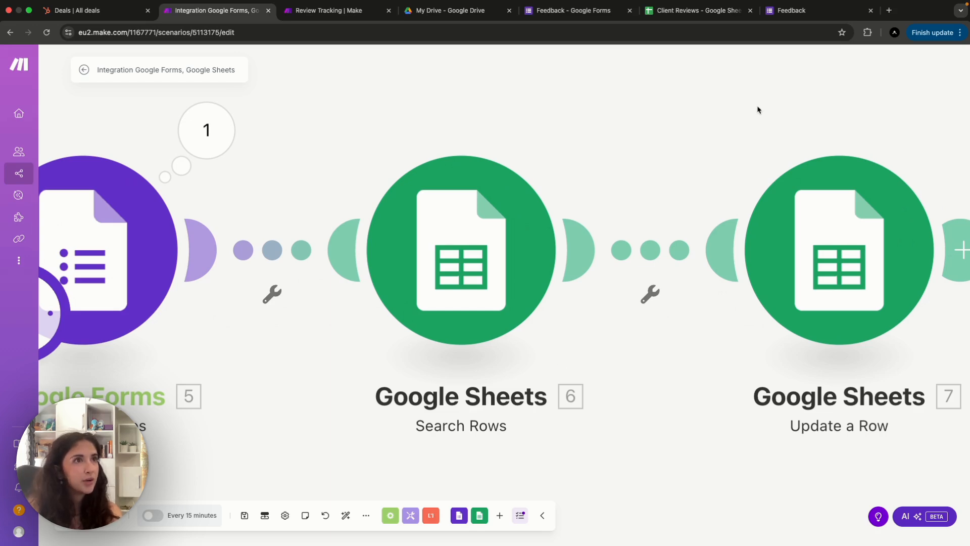
Start another Feedback form response, entering the respondent's name and the company name
{"action": "left_click", "coordinate": [791, 19]}
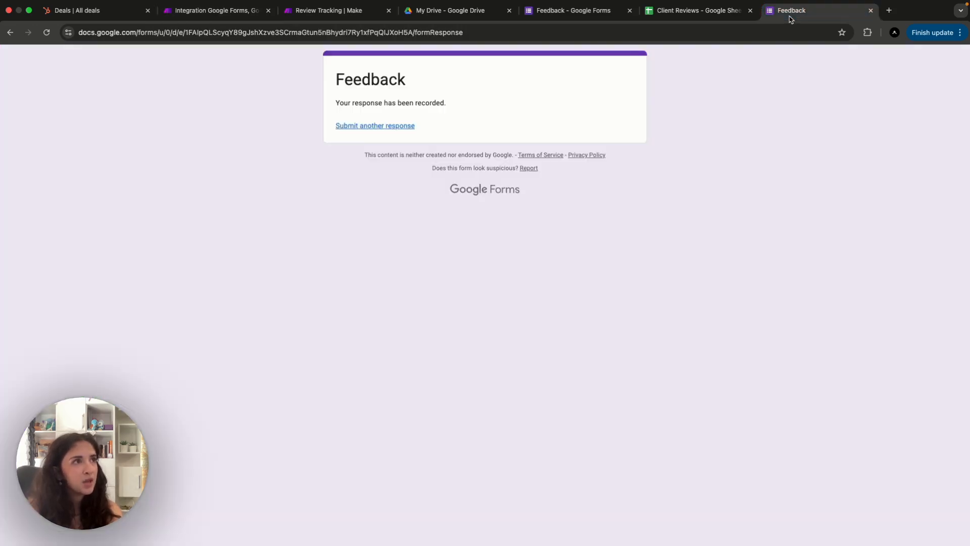
{"action": "left_click", "coordinate": [387, 127]}
{"action": "left_click", "coordinate": [370, 181]}
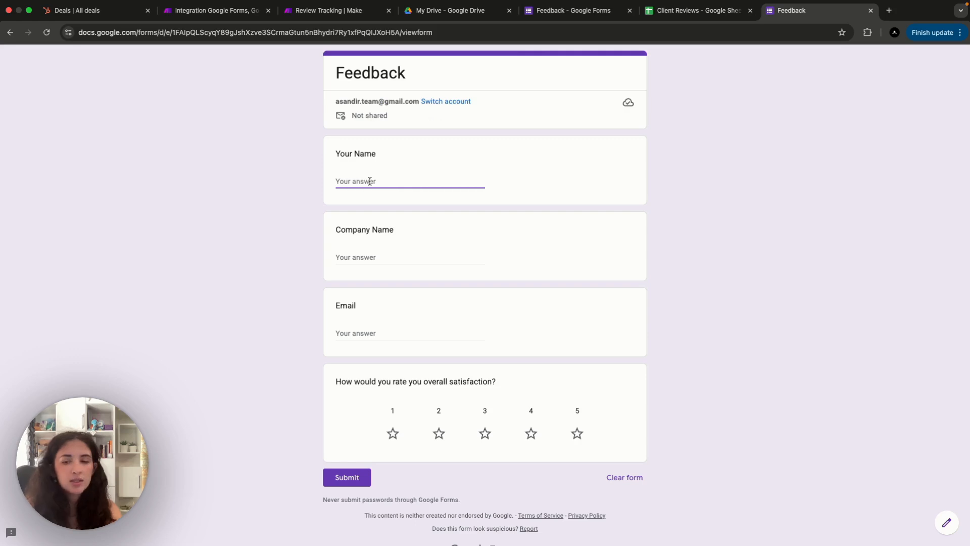
{"action": "type", "text": "Patricia"}
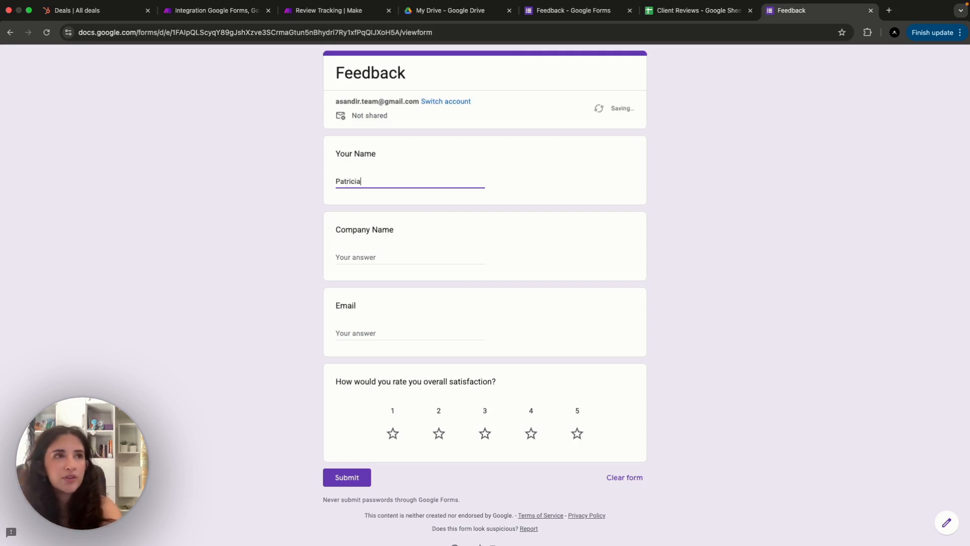
{"action": "key", "text": "Tab"}
{"action": "type", "text": "C"}
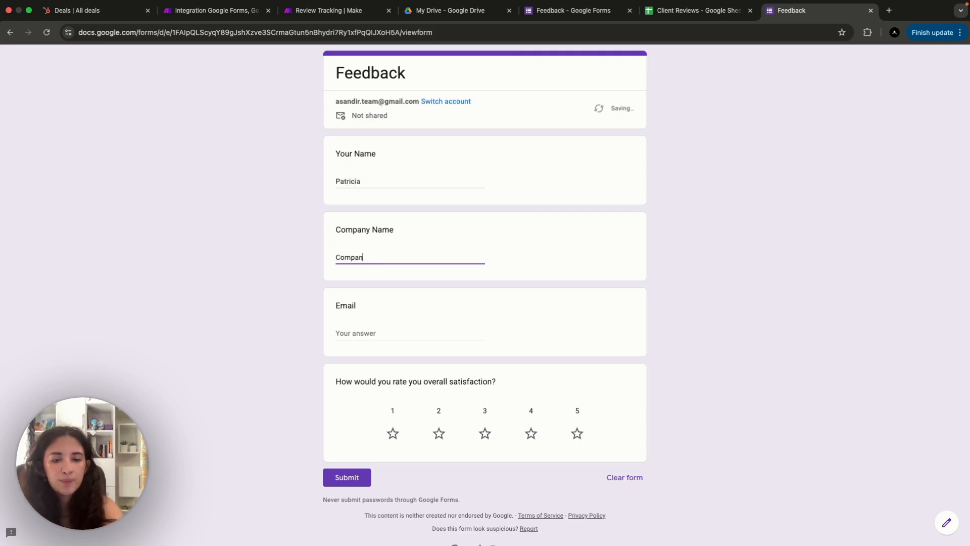
{"action": "left_click", "coordinate": [349, 331]}
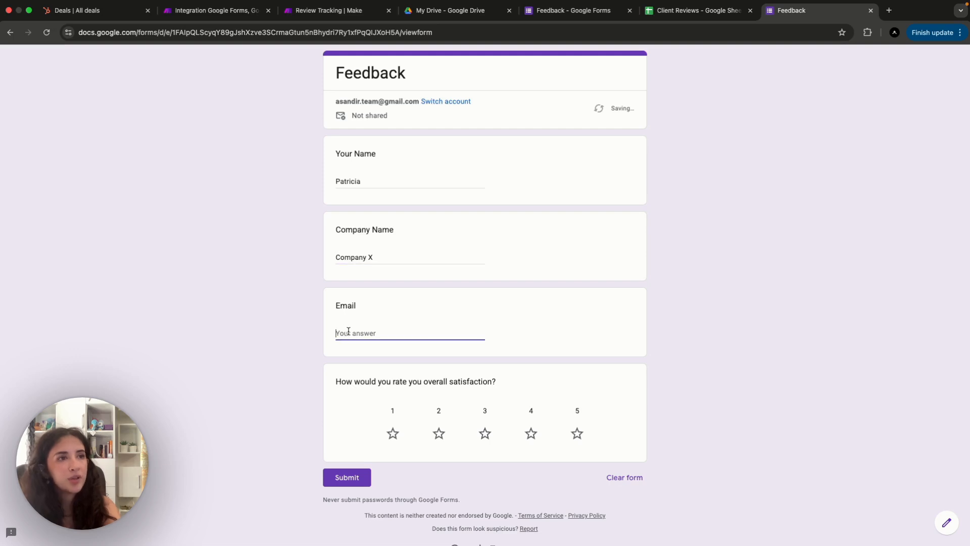
Paste the client's e-mail copied from cell C4, give 3 stars, and submit the response
{"action": "left_click", "coordinate": [707, 11]}
{"action": "left_click", "coordinate": [199, 167]}
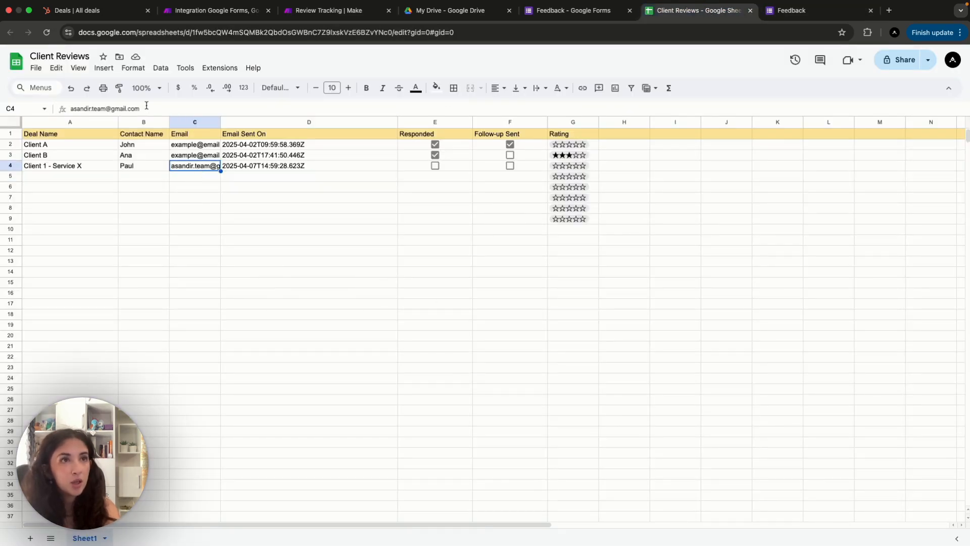
{"action": "left_click_drag", "start_coordinate": [146, 108], "coordinate": [66, 108]}
{"action": "key", "text": "super+c"}
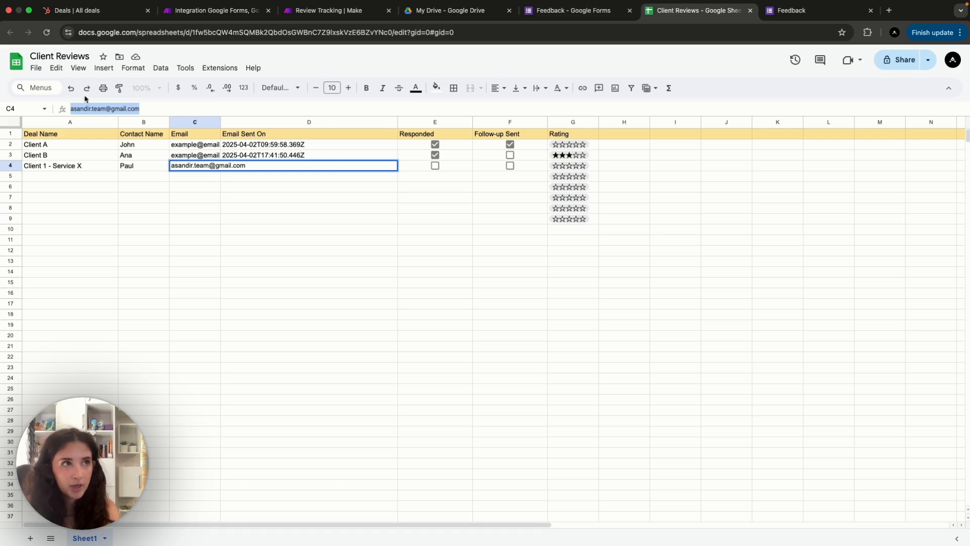
{"action": "left_click", "coordinate": [793, 11]}
{"action": "key", "text": "super+v"}
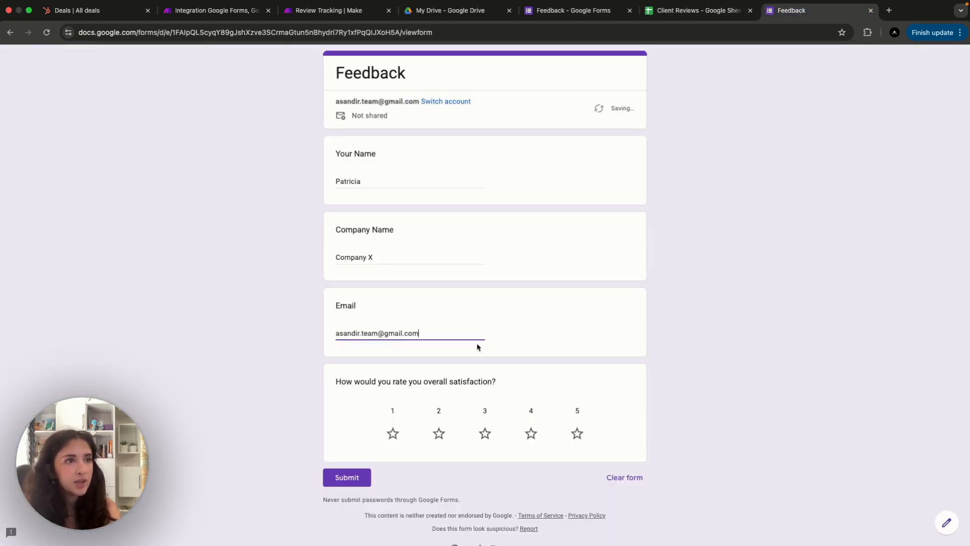
{"action": "left_click", "coordinate": [486, 432]}
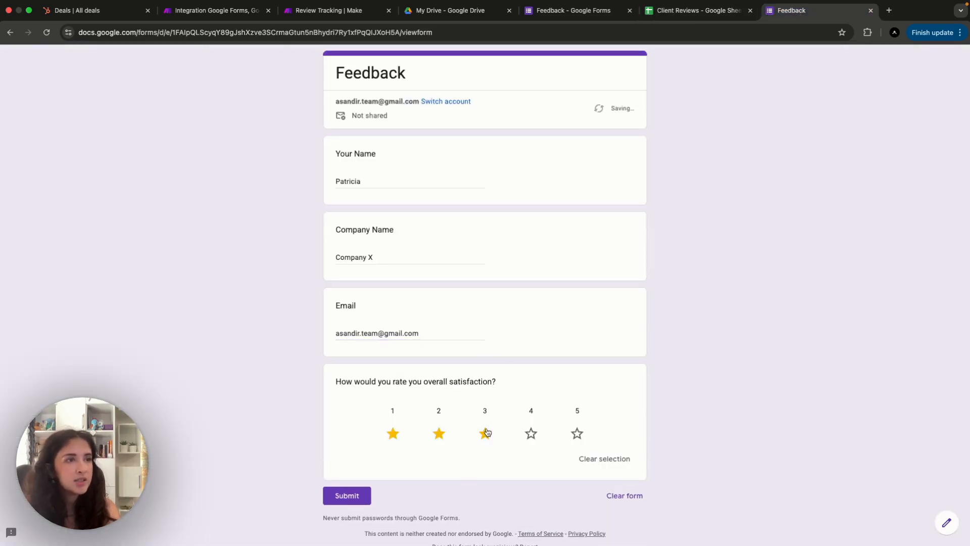
{"action": "left_click", "coordinate": [333, 501]}
{"action": "left_click", "coordinate": [218, 10]}
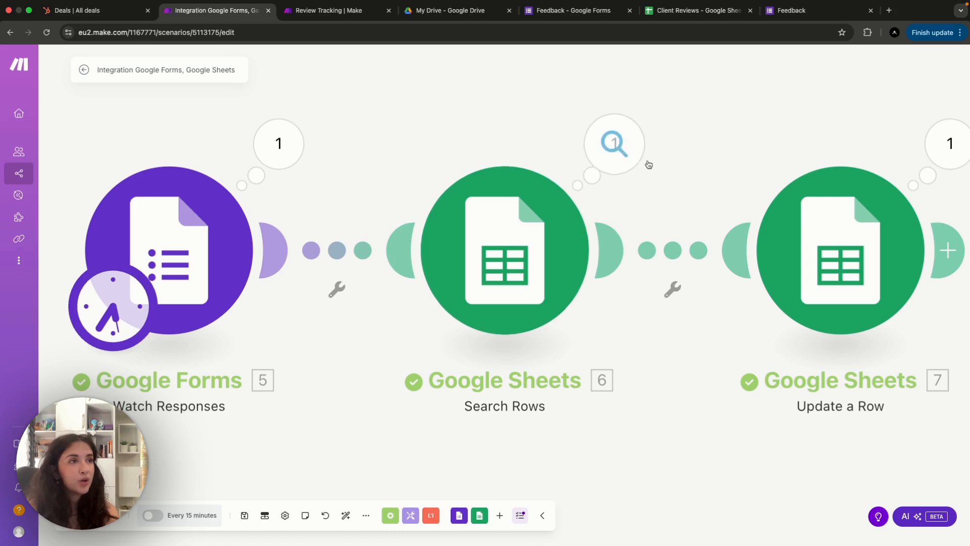
Inspect the Google Forms and Search Rows run outputs, confirming row 4 (Client 1 - Service X) matched
{"action": "left_click", "coordinate": [299, 159]}
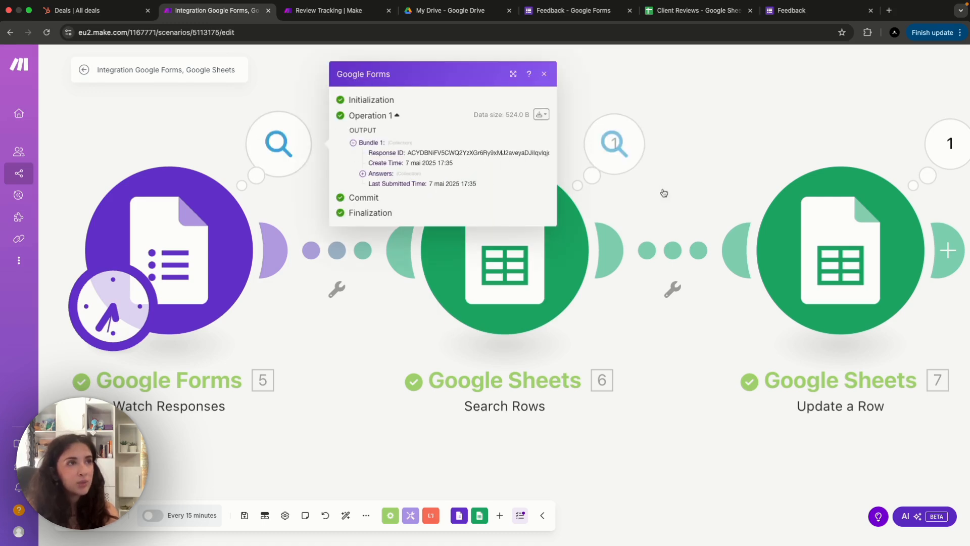
{"action": "left_click", "coordinate": [614, 144]}
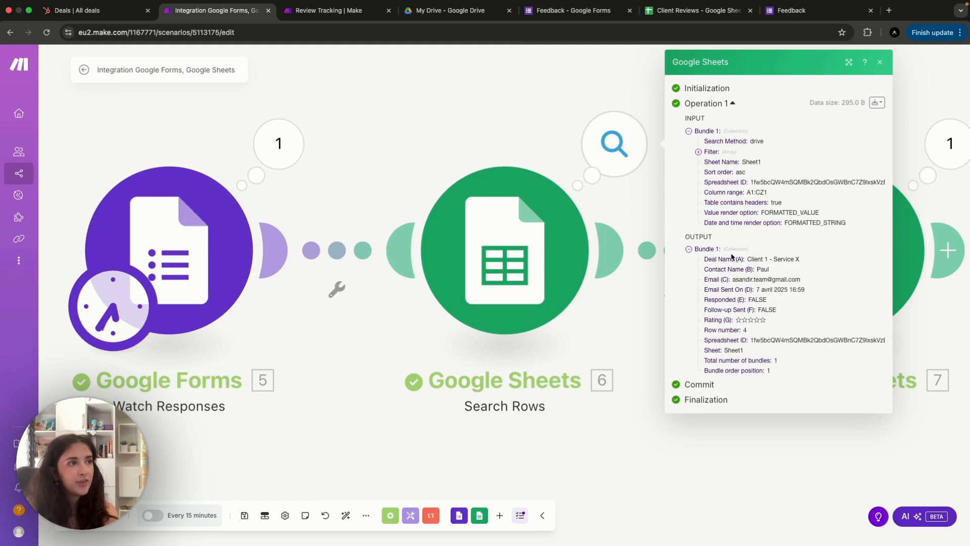
{"action": "left_click_drag", "start_coordinate": [697, 253], "coordinate": [781, 379]}
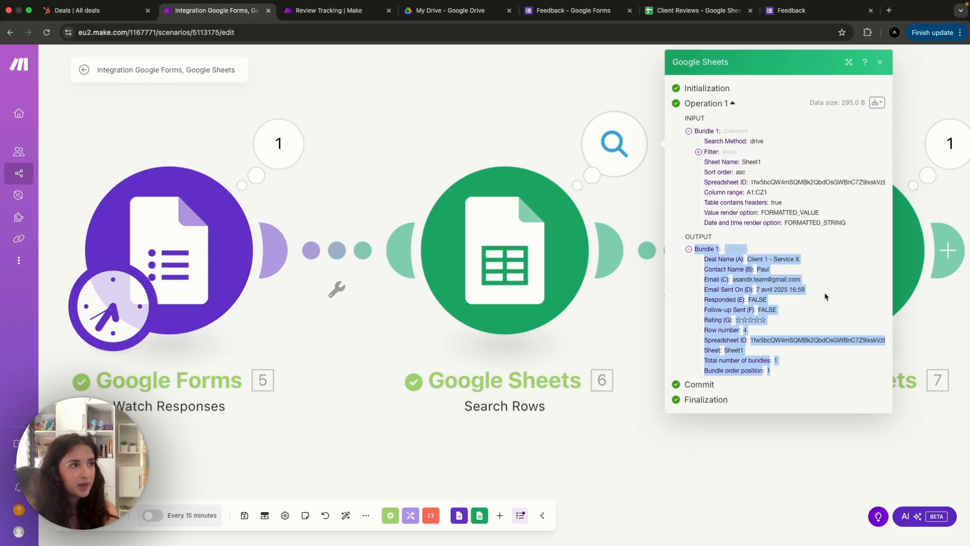
{"action": "left_click", "coordinate": [647, 324]}
{"action": "left_click", "coordinate": [673, 14]}
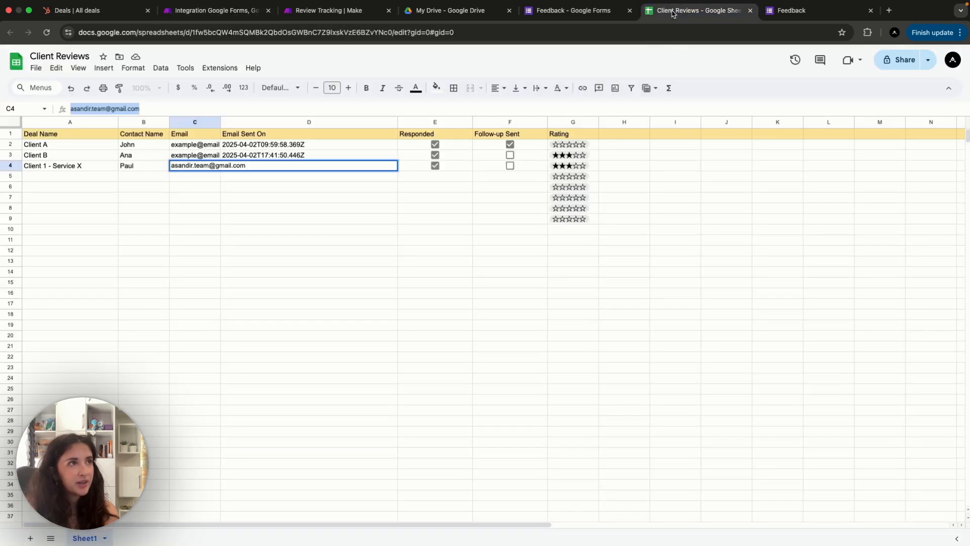
{"action": "left_click", "coordinate": [105, 188]}
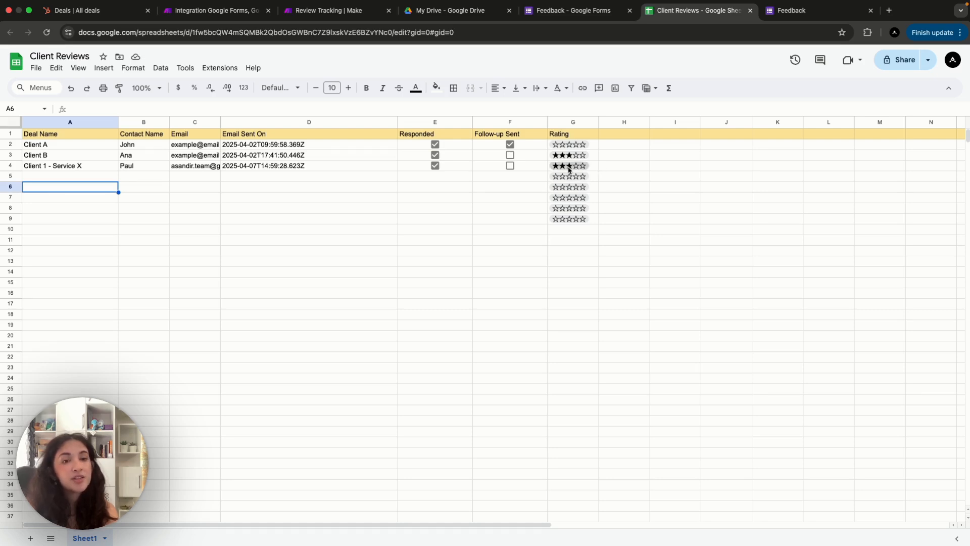
{"action": "left_click", "coordinate": [515, 230]}
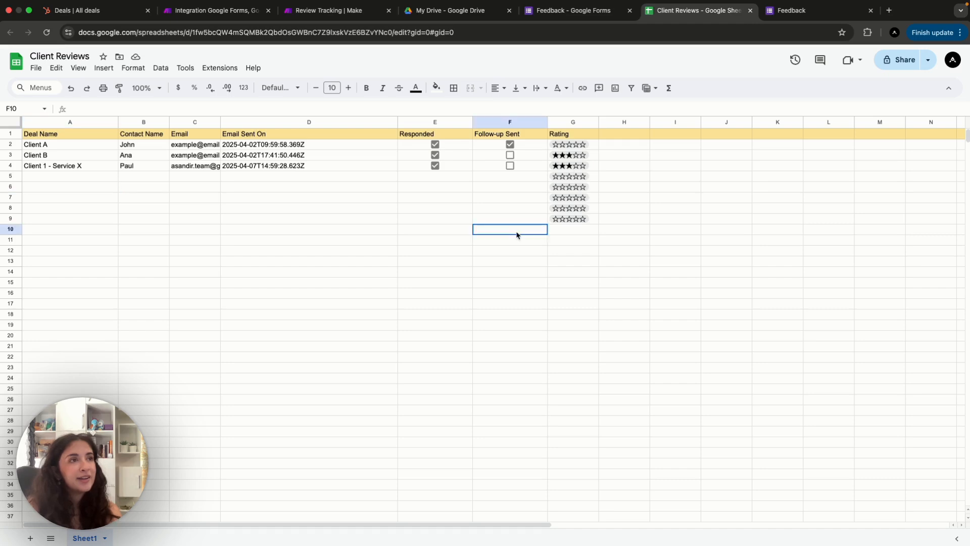